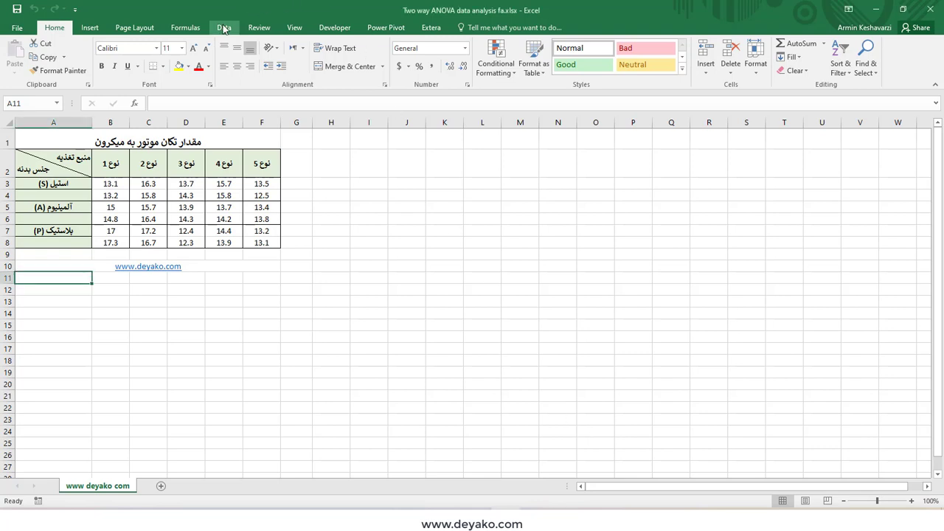
# Step: Show the Data tab and confirm Analysis ToolPak is checked in Excel's Add-ins manager
pyautogui.click(224, 28)
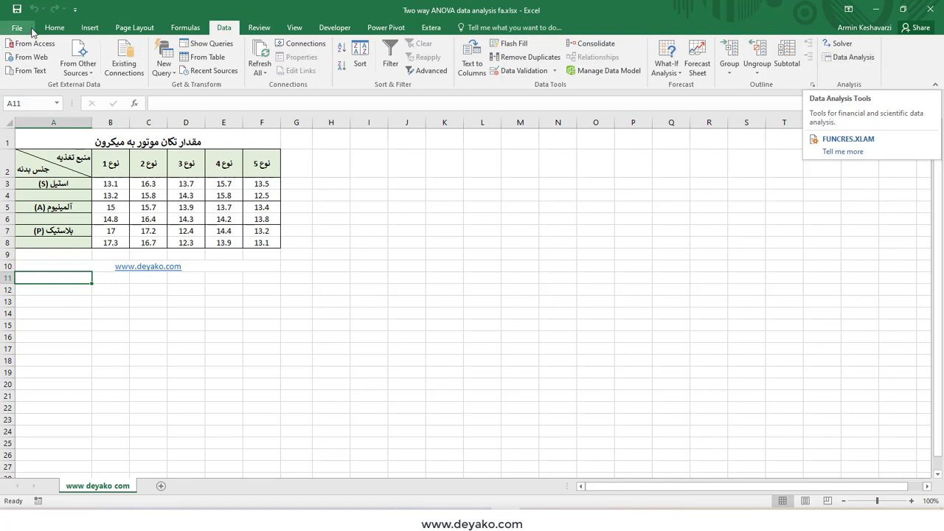
pyautogui.hotkey('alt', 'f')
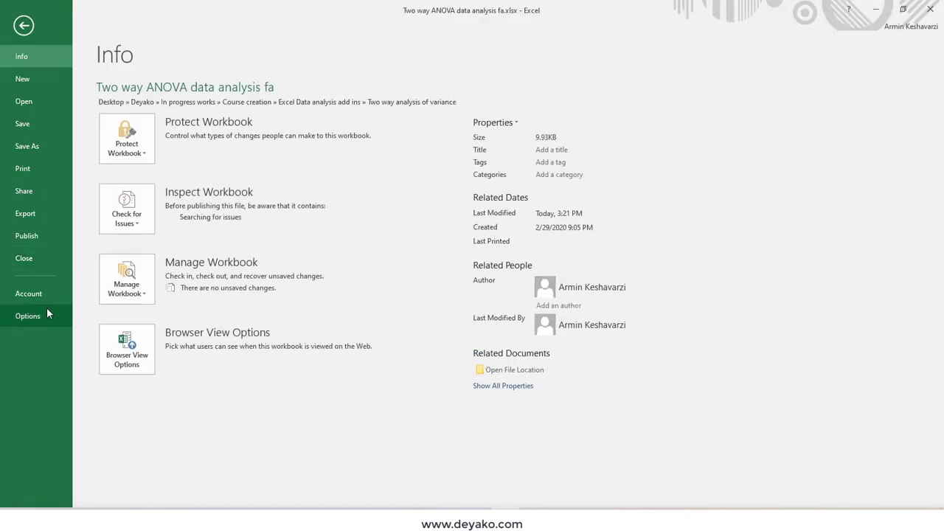
pyautogui.click(47, 309)
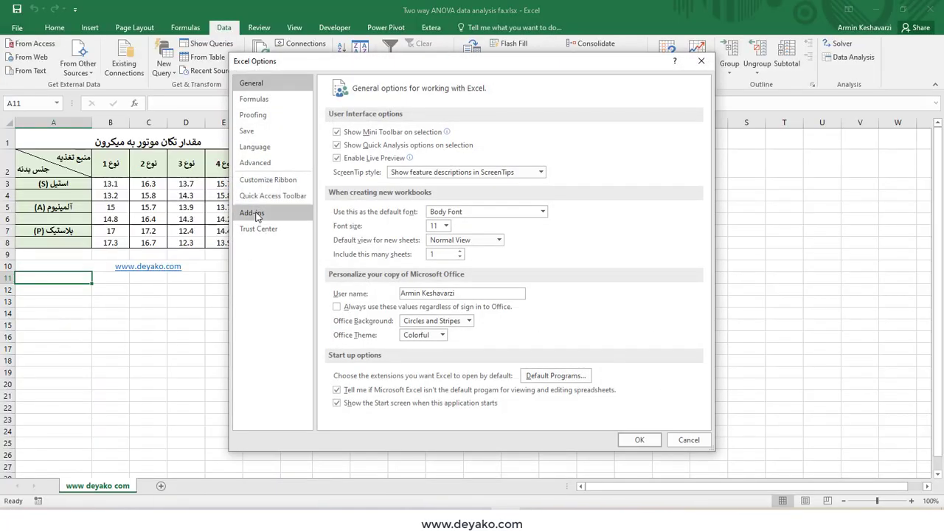
pyautogui.click(258, 217)
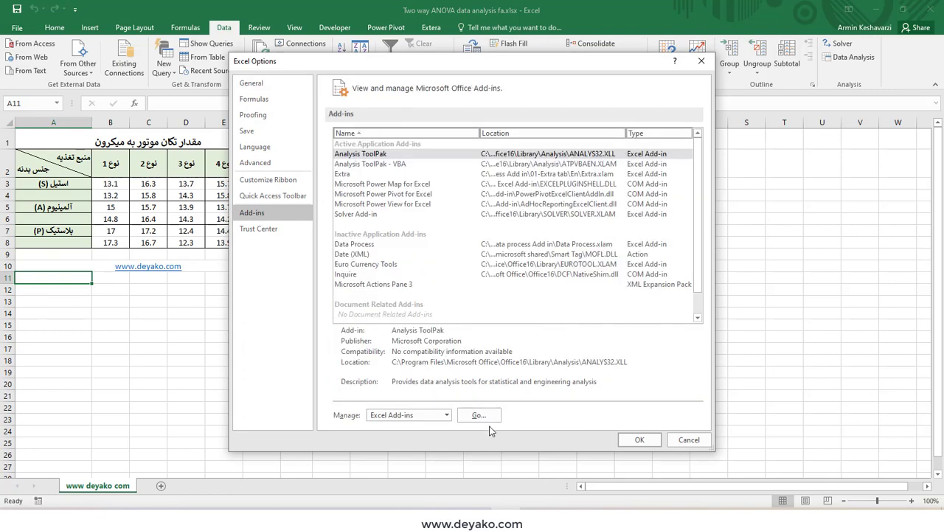
pyautogui.click(487, 419)
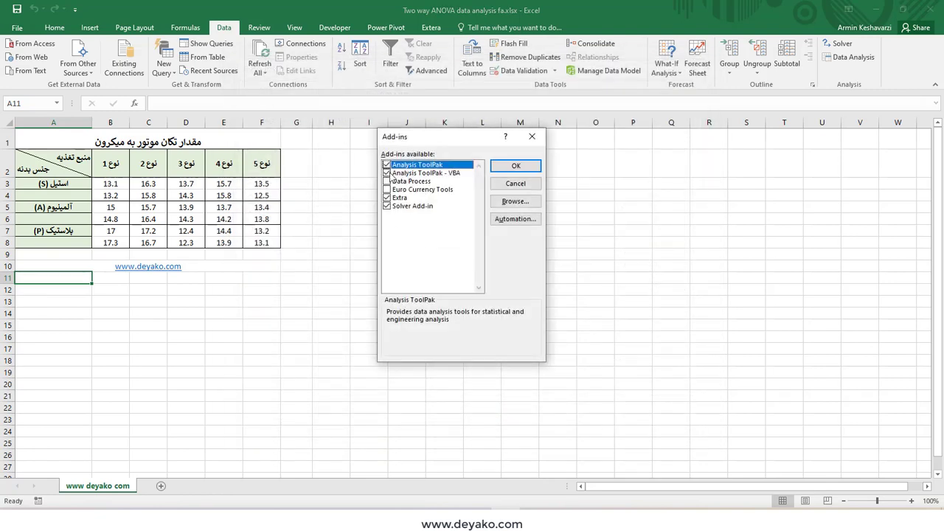
pyautogui.click(532, 137)
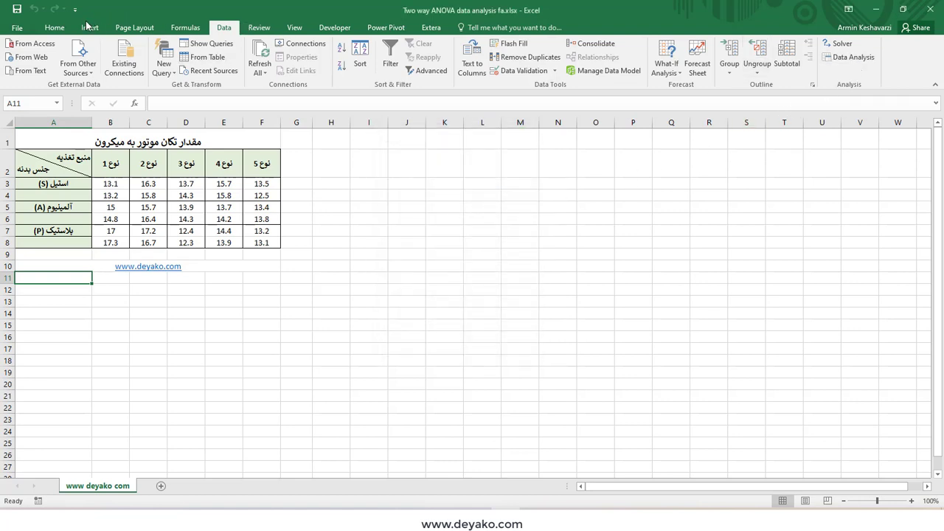
# Step: Return to the Home tab and highlight the title, table A2:F8, headers B2:F2 and labels A3:A8
pyautogui.click(51, 30)
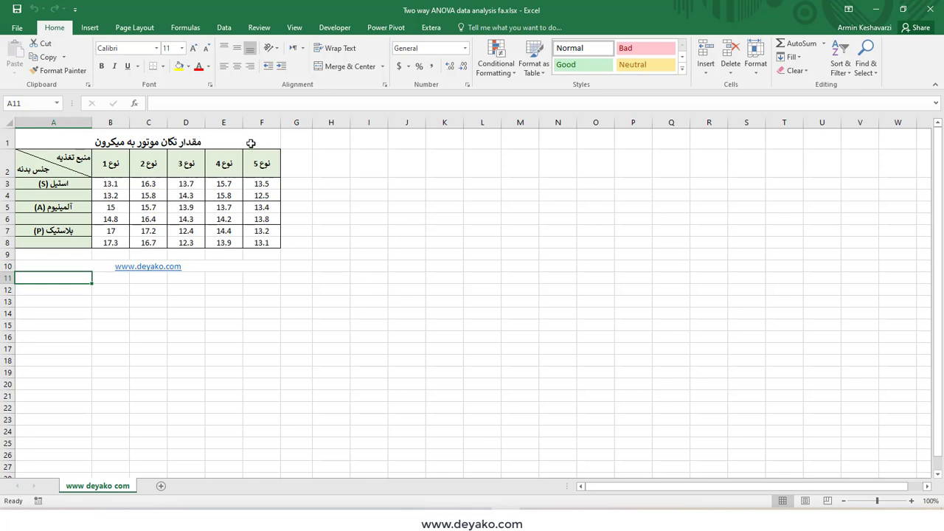
pyautogui.click(188, 143)
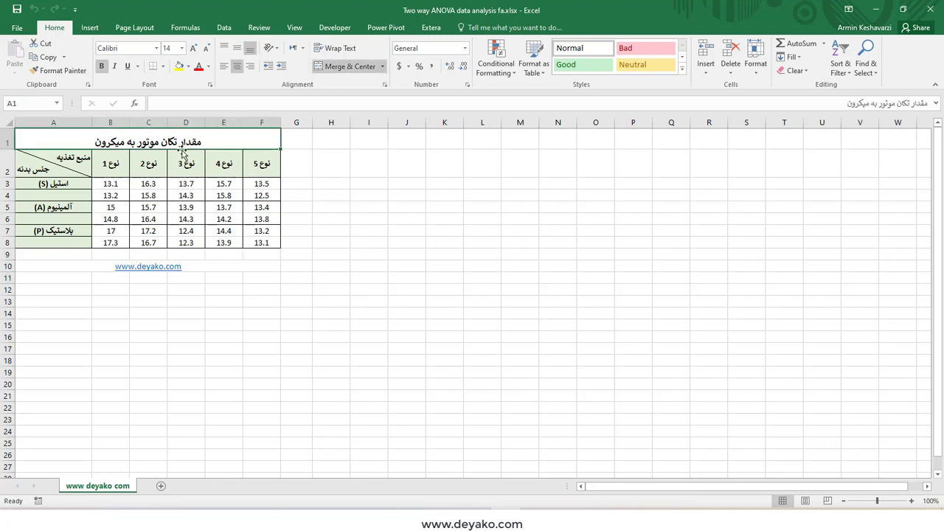
pyautogui.moveTo(251, 171); pyautogui.dragTo(62, 245)
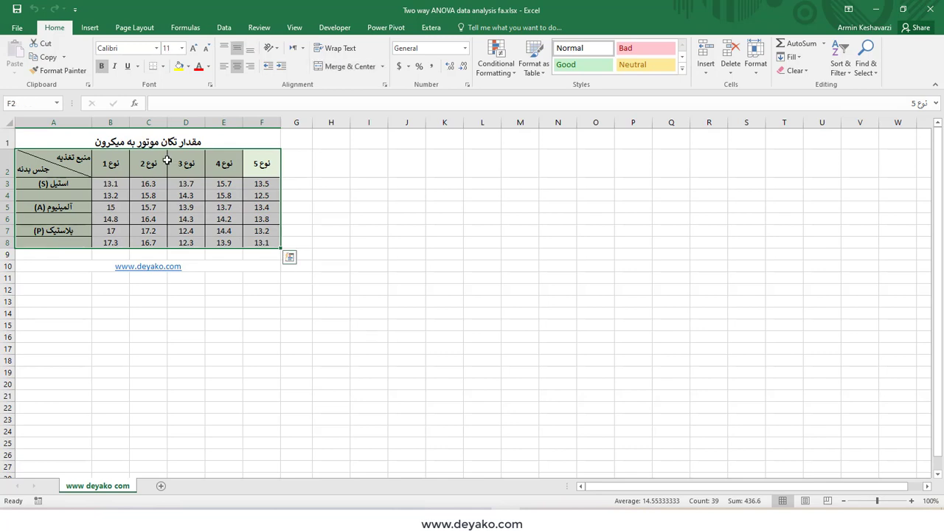
pyautogui.click(191, 136)
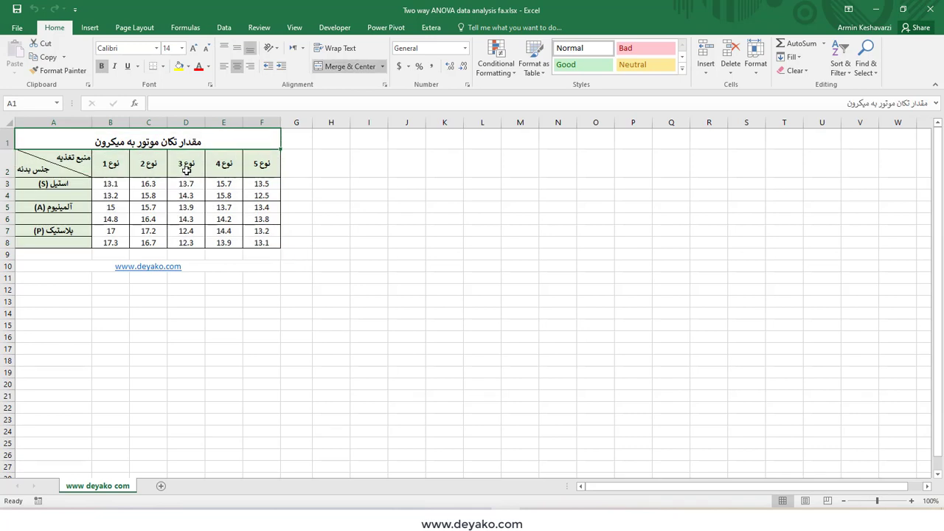
pyautogui.moveTo(104, 165); pyautogui.dragTo(274, 170)
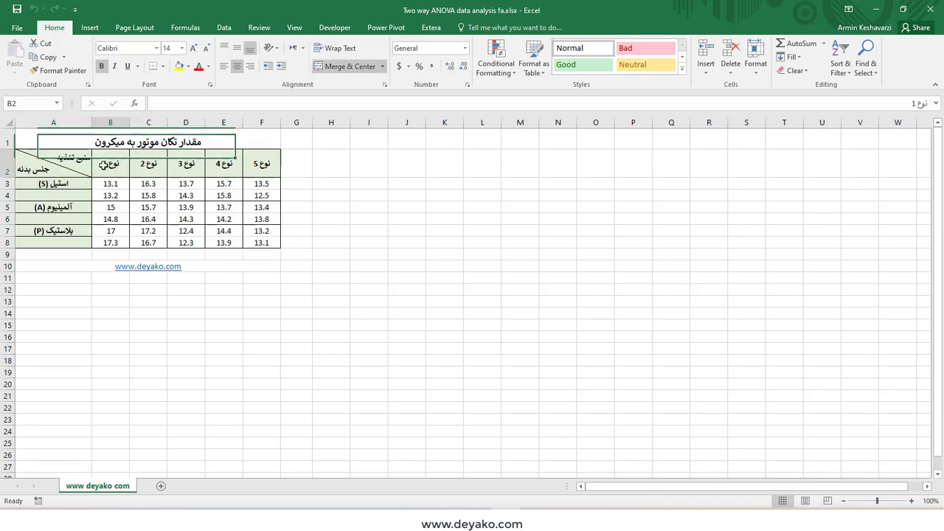
pyautogui.moveTo(66, 183); pyautogui.dragTo(65, 247)
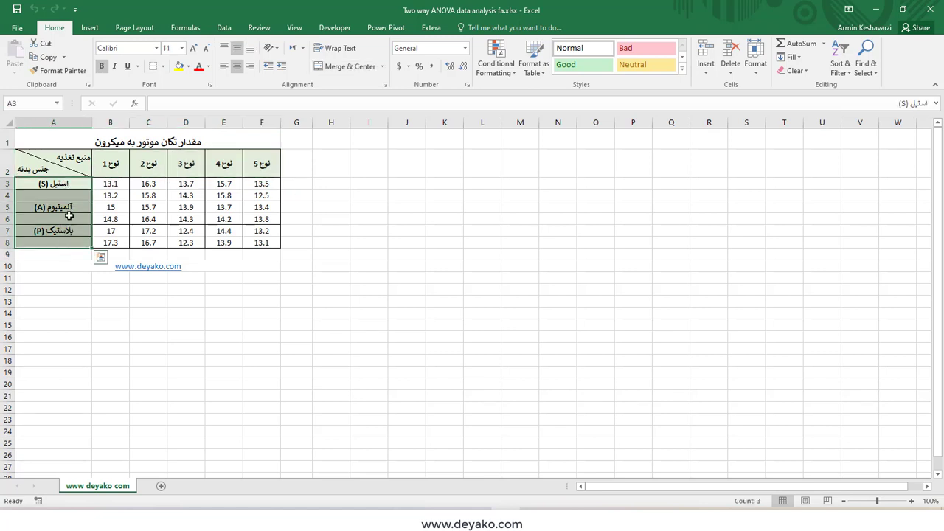
pyautogui.hotkey('ctrl', 'Home')
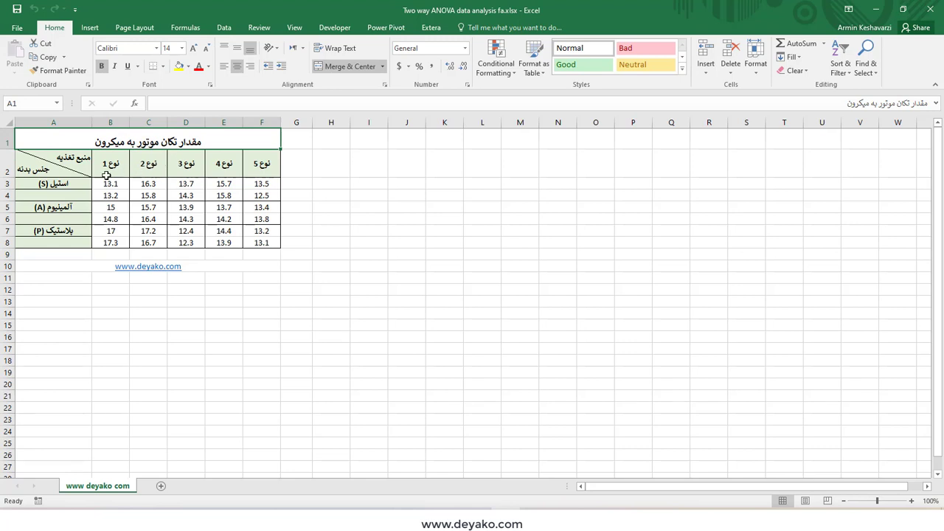
# Step: Point out the feed-type headers B2, C2, E2 and the body-material labels in column A
pyautogui.click(104, 174)
pyautogui.click(45, 194)
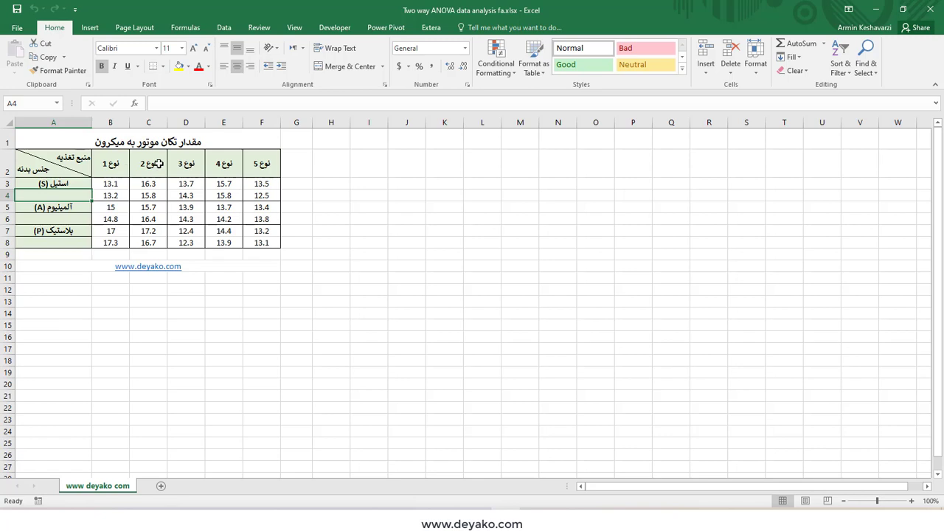
pyautogui.click(158, 165)
pyautogui.click(237, 163)
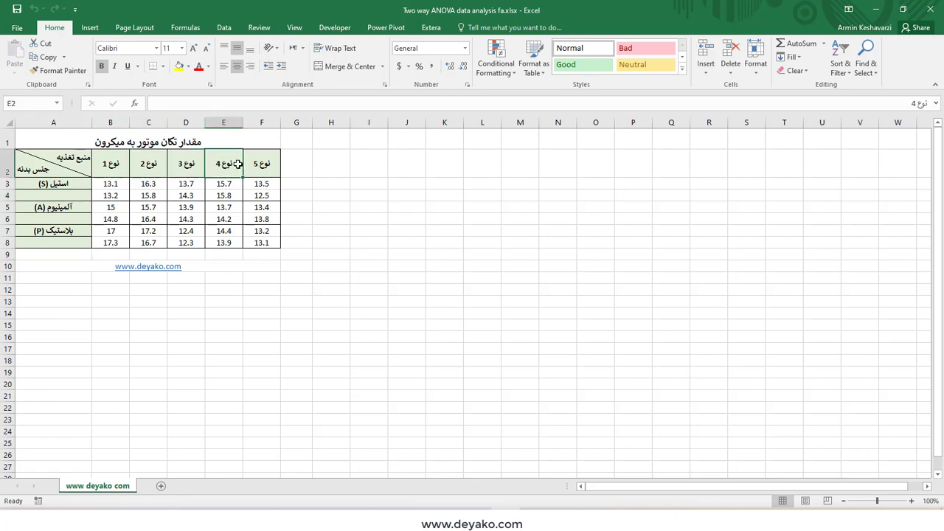
pyautogui.moveTo(103, 169); pyautogui.dragTo(59, 230)
pyautogui.click(70, 185)
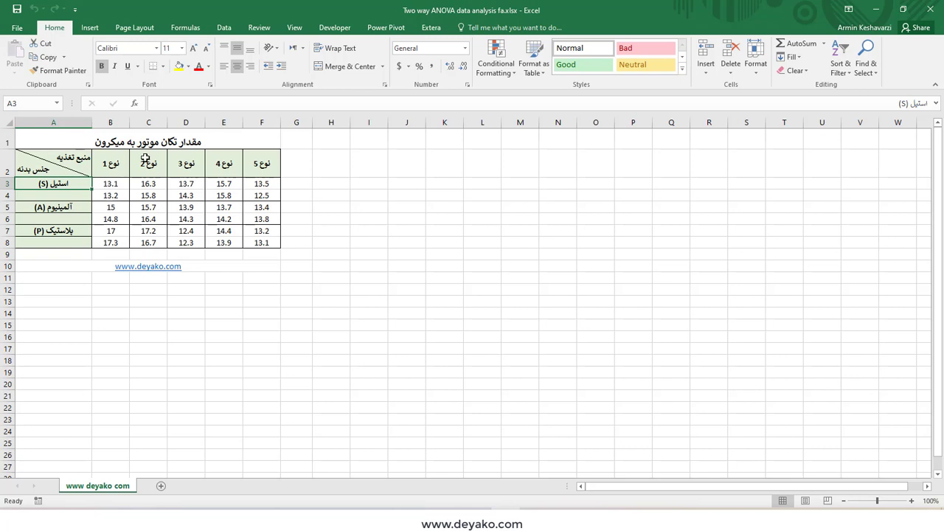
pyautogui.doubleClick(80, 185)
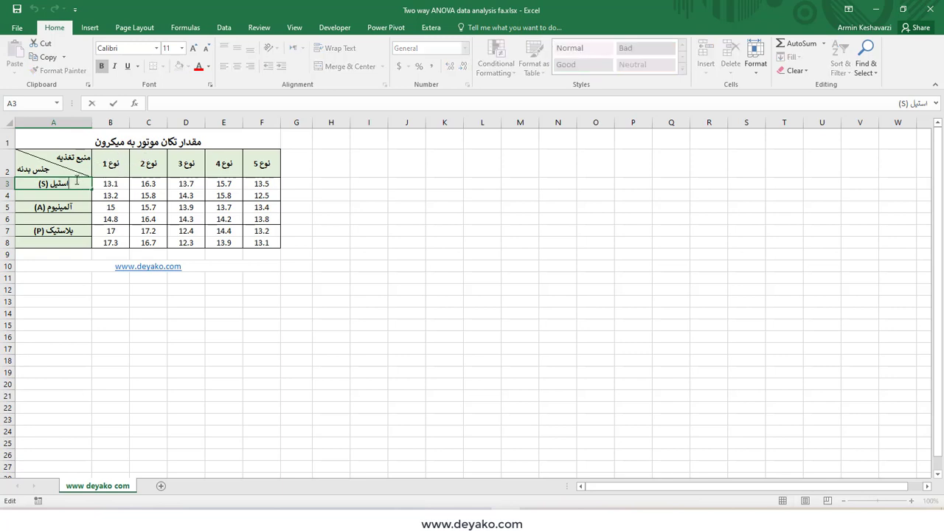
pyautogui.click(99, 158)
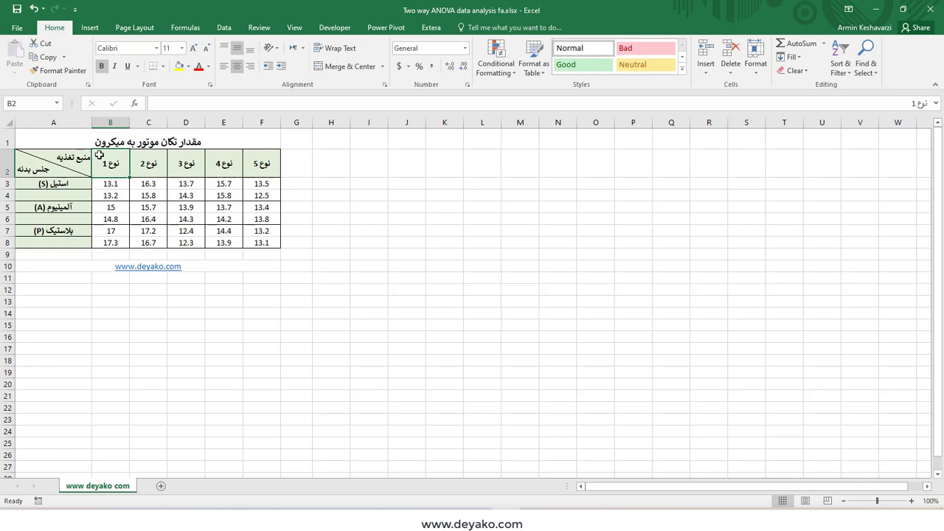
pyautogui.moveTo(250, 172)
pyautogui.mouseDown()
pyautogui.moveTo(113, 168)
pyautogui.moveTo(68, 245)
pyautogui.mouseUp()
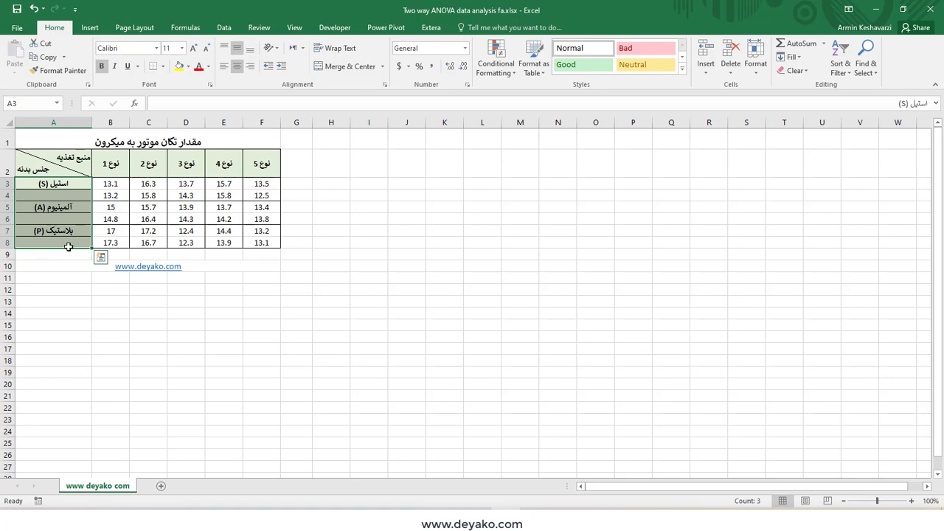
pyautogui.click(194, 148)
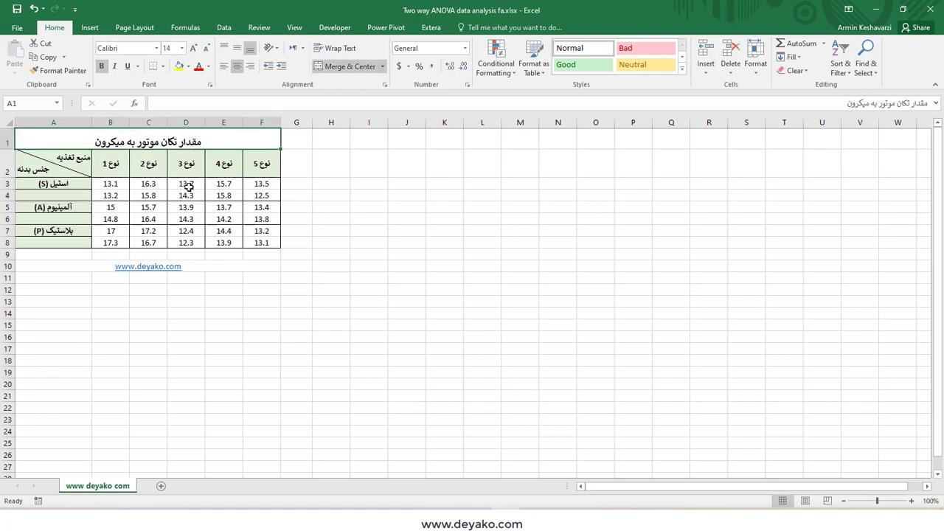
pyautogui.click(60, 183)
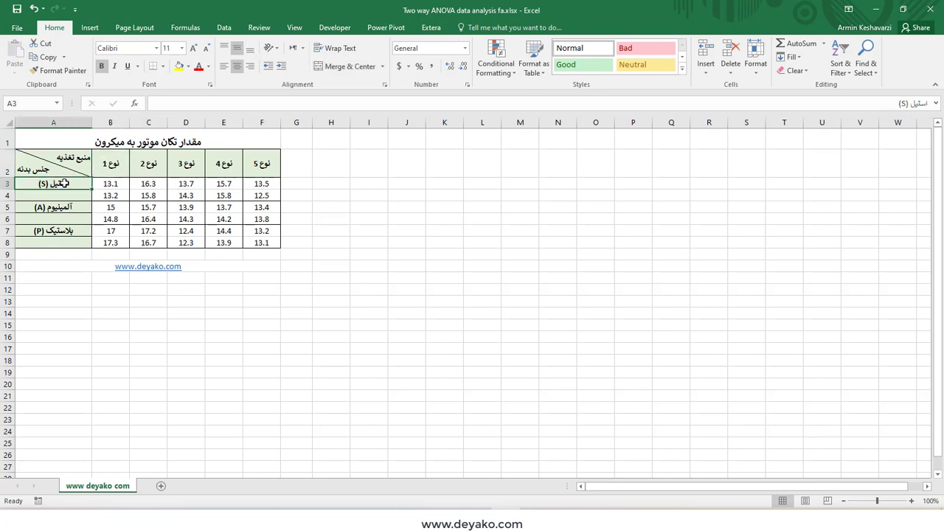
pyautogui.moveTo(65, 183); pyautogui.dragTo(72, 245)
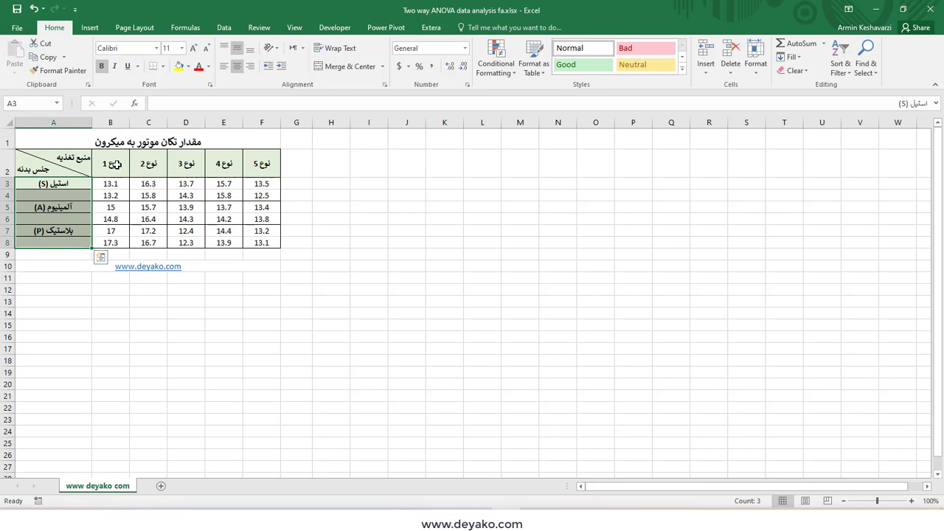
pyautogui.moveTo(115, 164); pyautogui.dragTo(279, 161)
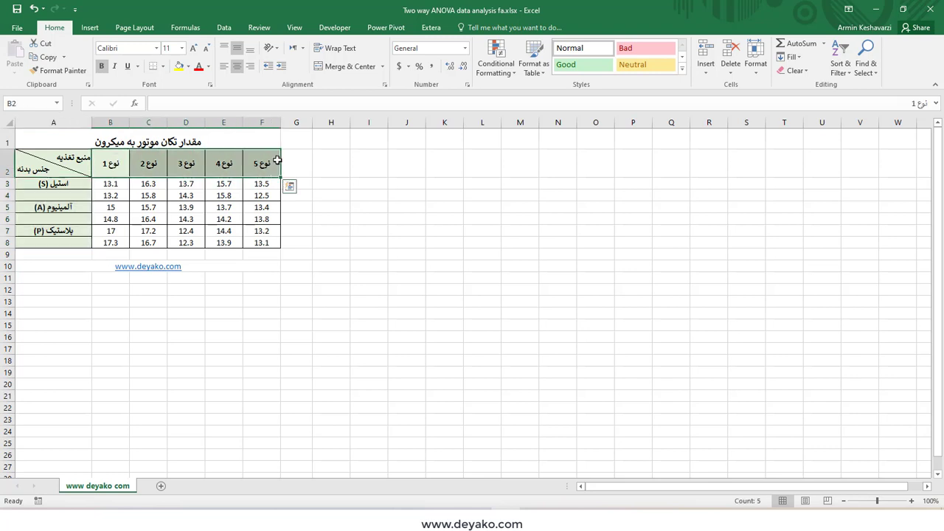
pyautogui.moveTo(59, 184); pyautogui.dragTo(130, 163)
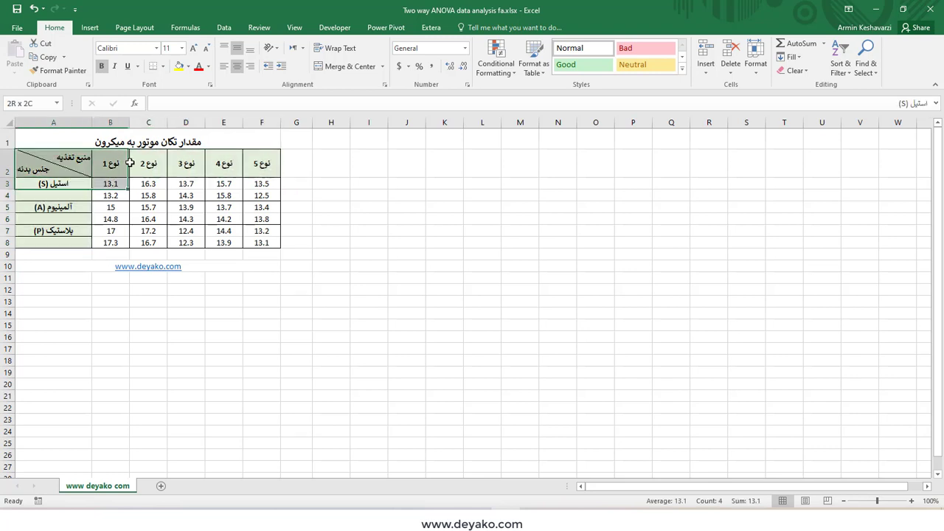
pyautogui.click(64, 186)
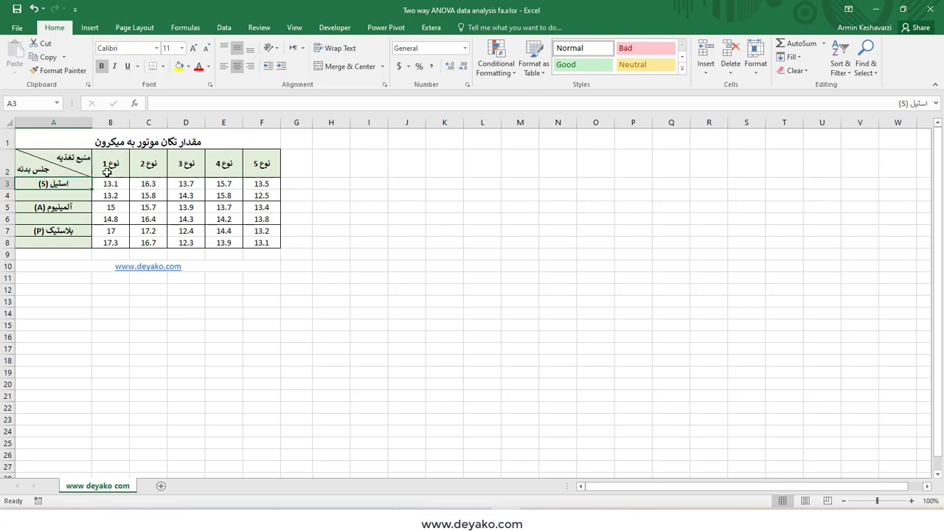
pyautogui.click(107, 172)
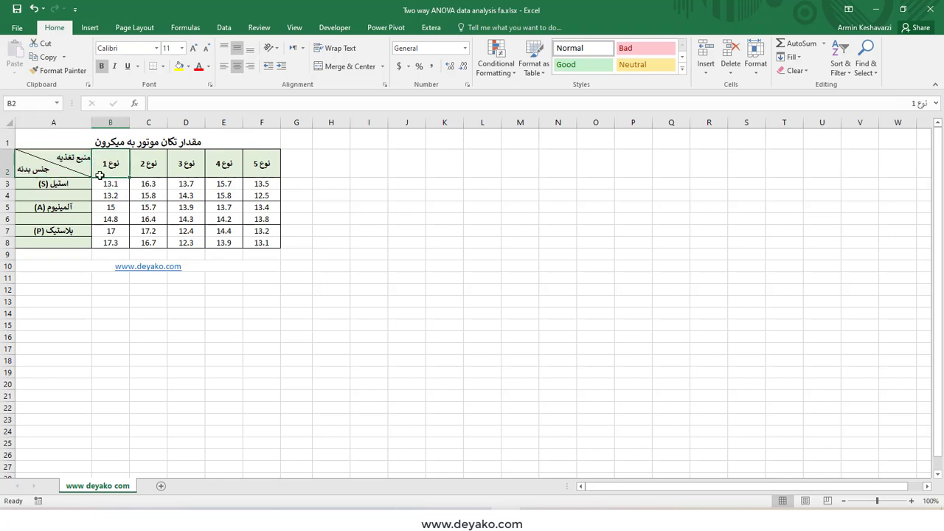
pyautogui.click(188, 142)
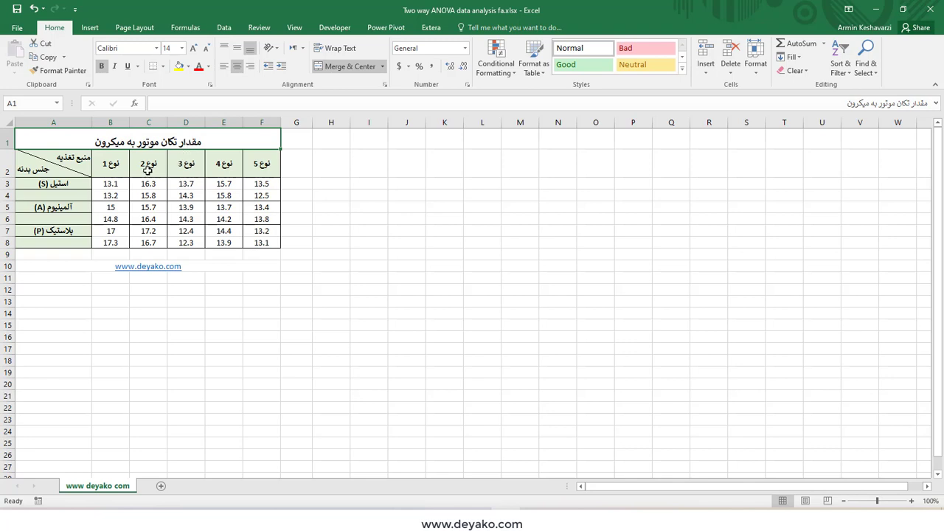
pyautogui.click(72, 182)
pyautogui.moveTo(72, 182); pyautogui.dragTo(70, 244)
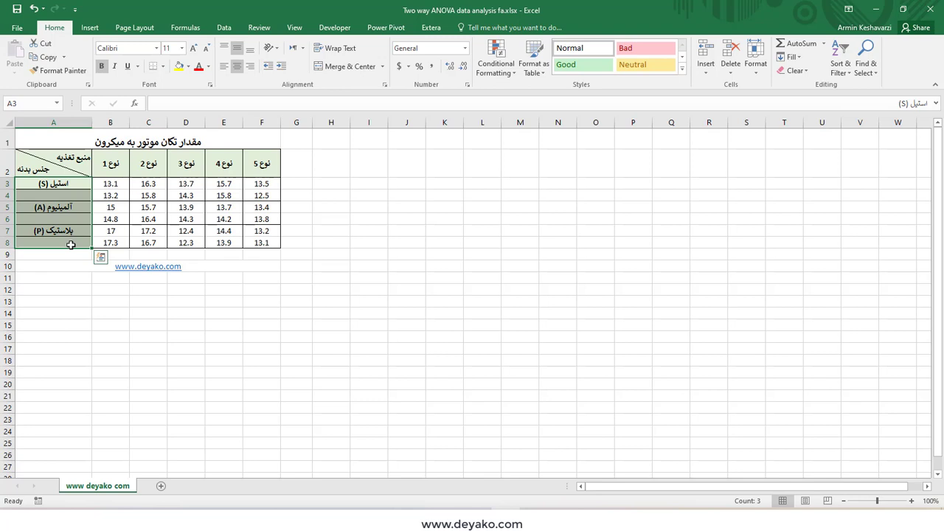
pyautogui.moveTo(108, 163); pyautogui.dragTo(273, 163)
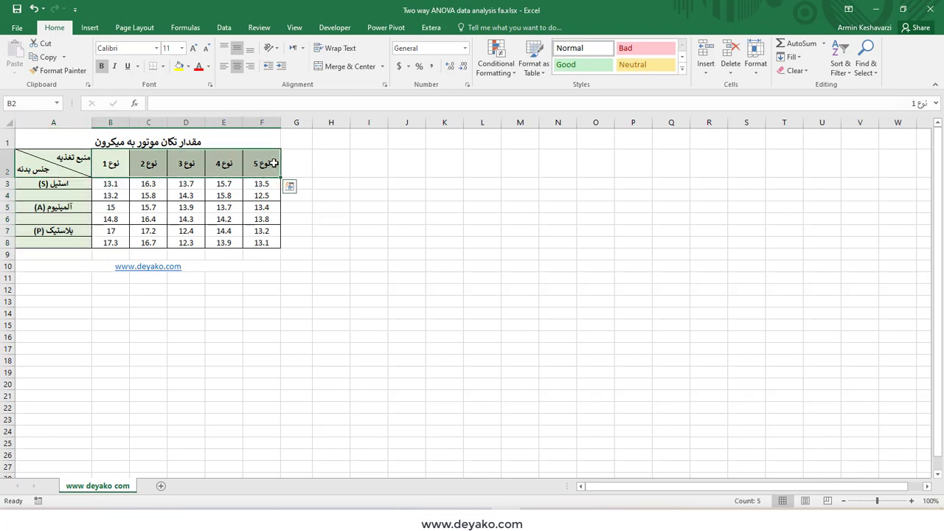
pyautogui.click(115, 171)
pyautogui.click(77, 210)
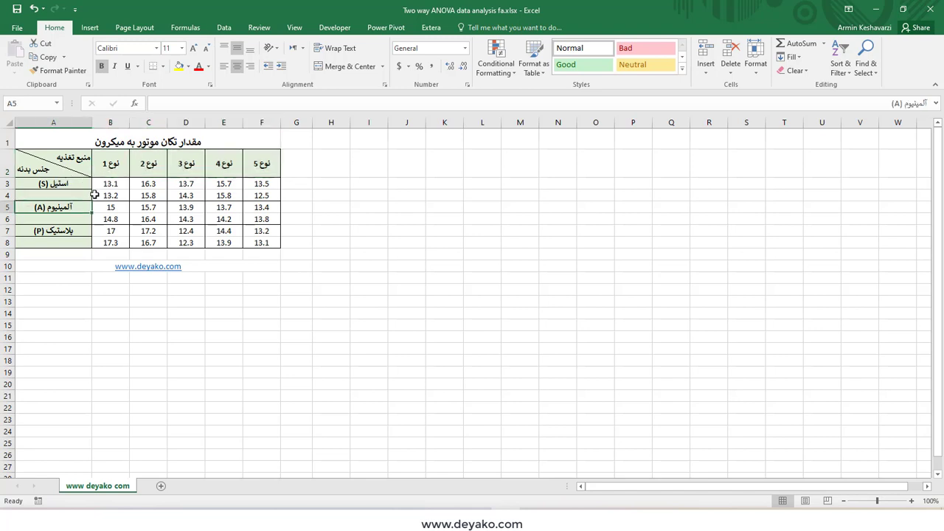
pyautogui.click(122, 162)
pyautogui.click(66, 214)
pyautogui.click(116, 162)
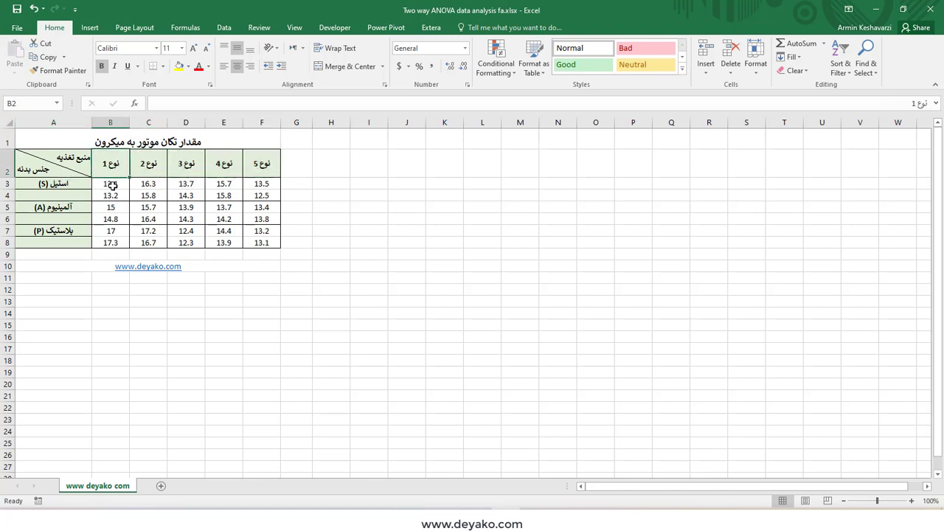
pyautogui.click(81, 205)
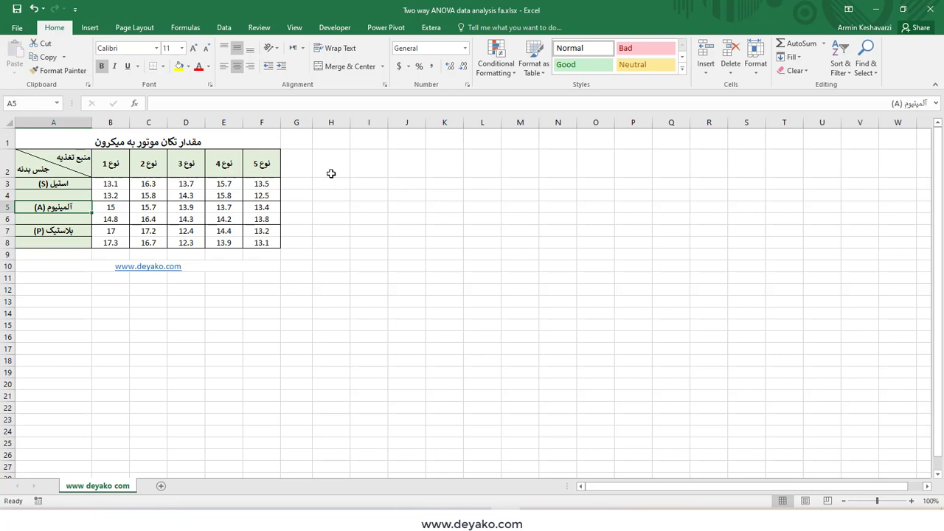
# Step: Highlight the type headers and material labels, then select the full vibration table A1:F8
pyautogui.moveTo(103, 166); pyautogui.dragTo(245, 160)
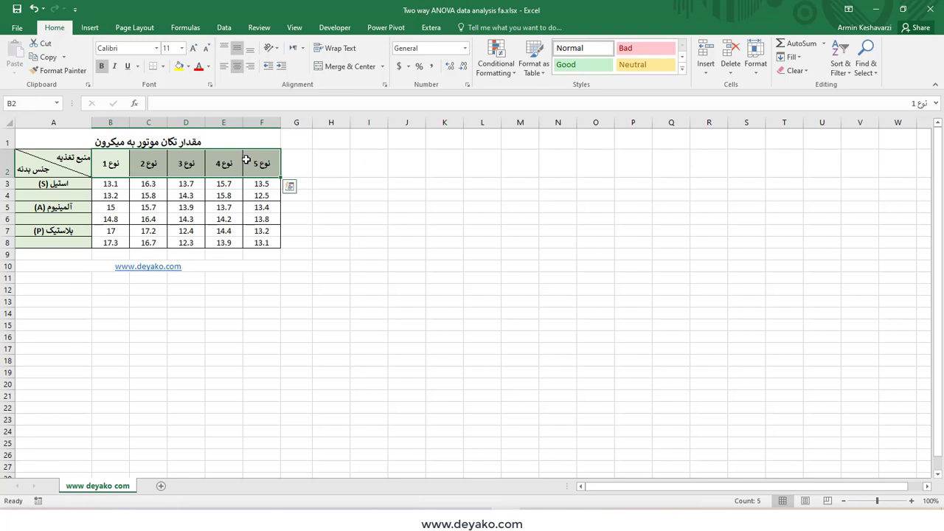
pyautogui.moveTo(67, 183); pyautogui.dragTo(79, 245)
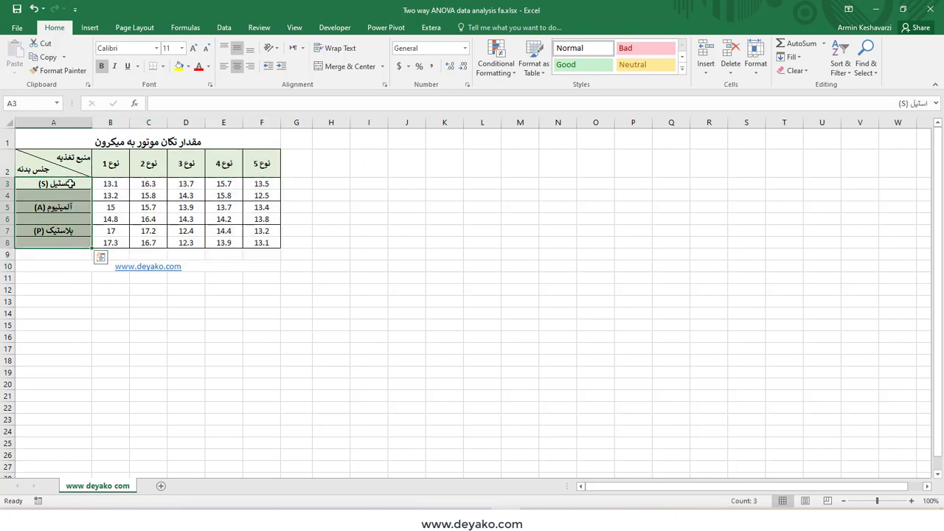
pyautogui.moveTo(70, 184)
pyautogui.mouseDown()
pyautogui.moveTo(120, 165)
pyautogui.moveTo(93, 176)
pyautogui.mouseUp()
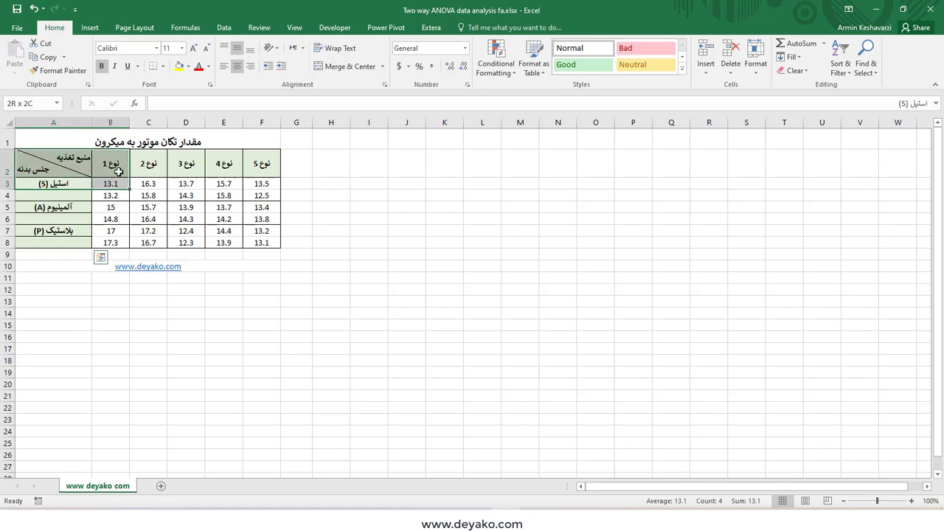
pyautogui.moveTo(94, 176); pyautogui.dragTo(74, 210)
pyautogui.click(71, 208)
pyautogui.moveTo(220, 139); pyautogui.dragTo(214, 244)
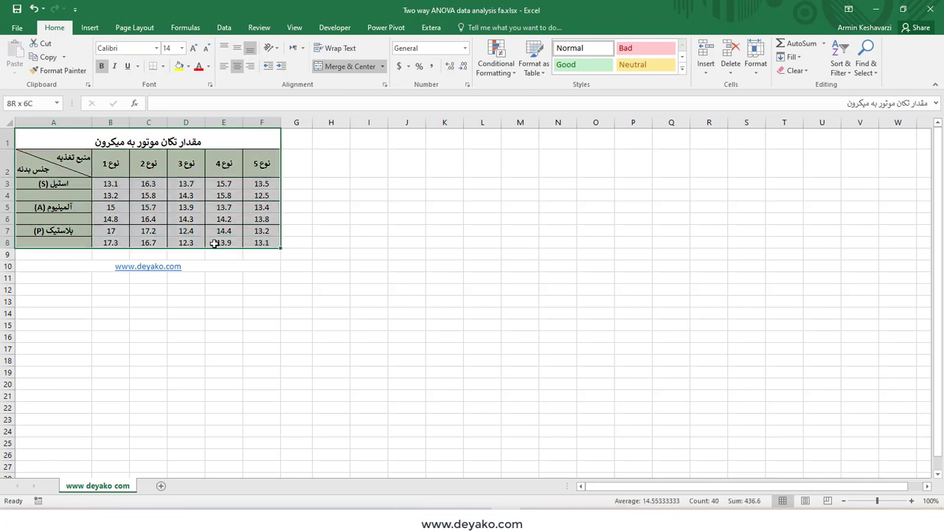
pyautogui.click(223, 28)
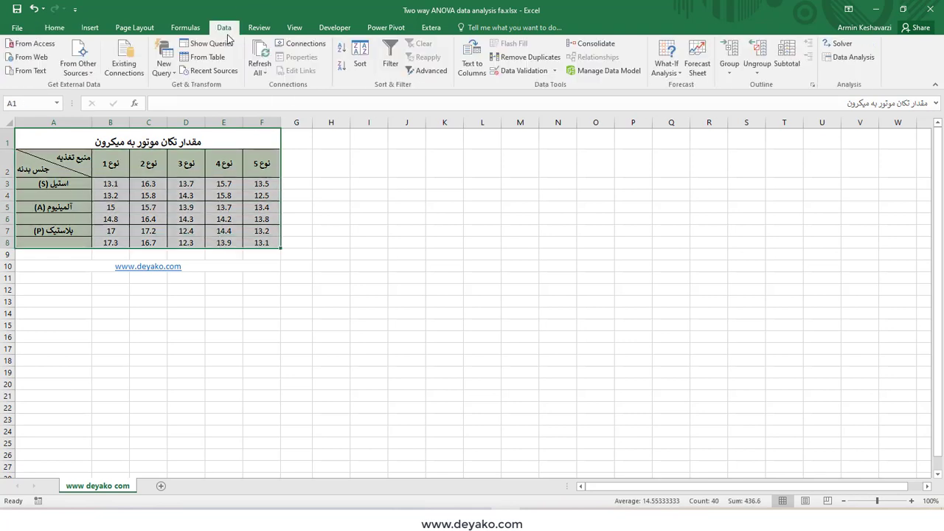
pyautogui.click(863, 58)
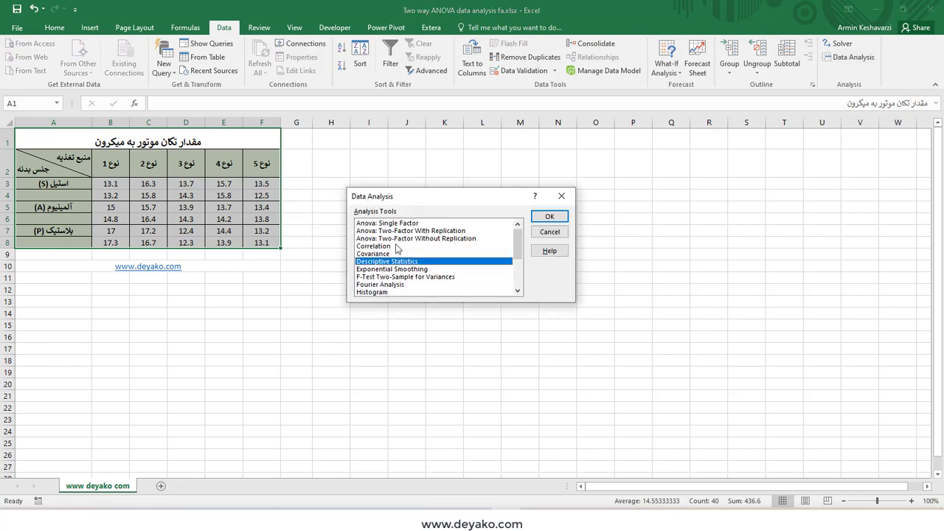
pyautogui.click(387, 232)
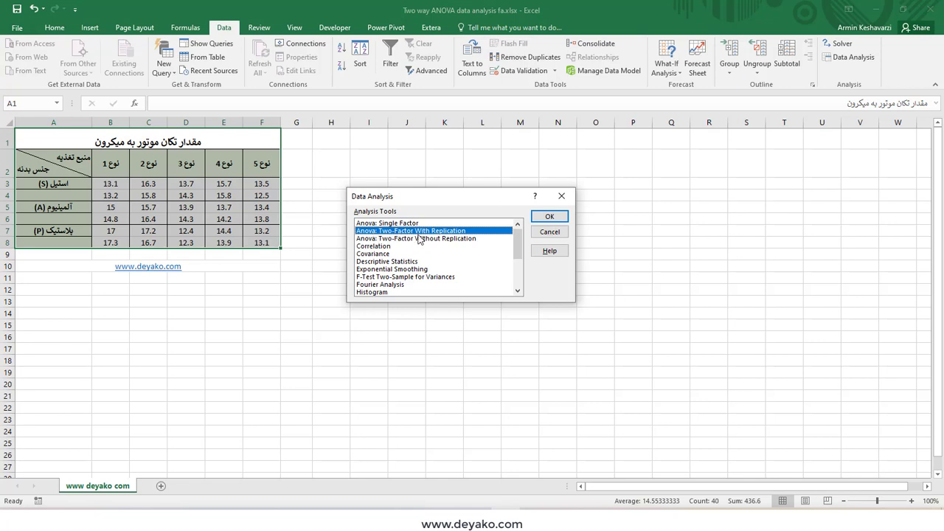
pyautogui.click(410, 240)
pyautogui.click(421, 230)
pyautogui.click(421, 239)
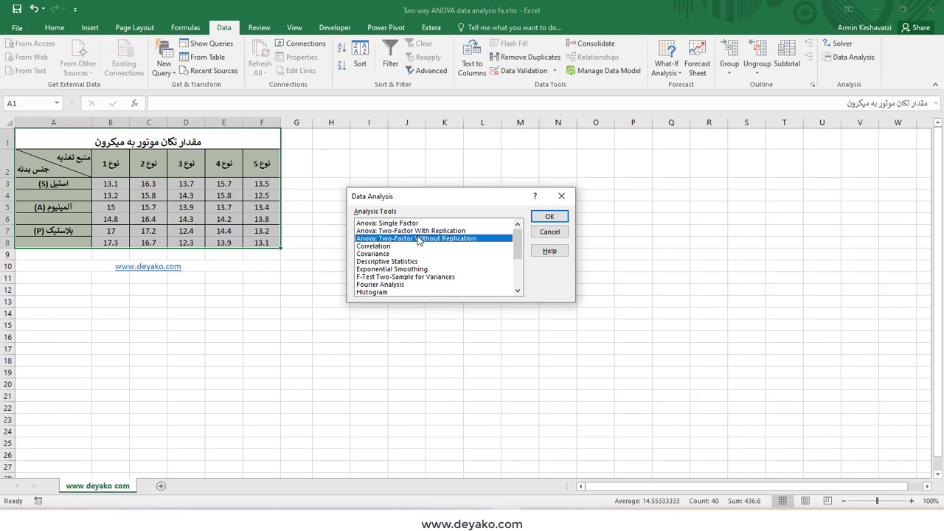
pyautogui.click(423, 231)
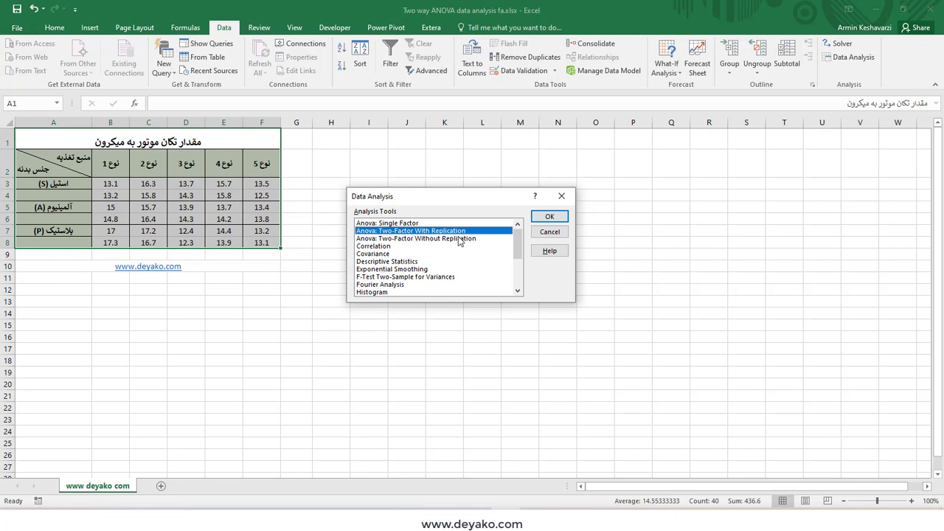
pyautogui.click(464, 240)
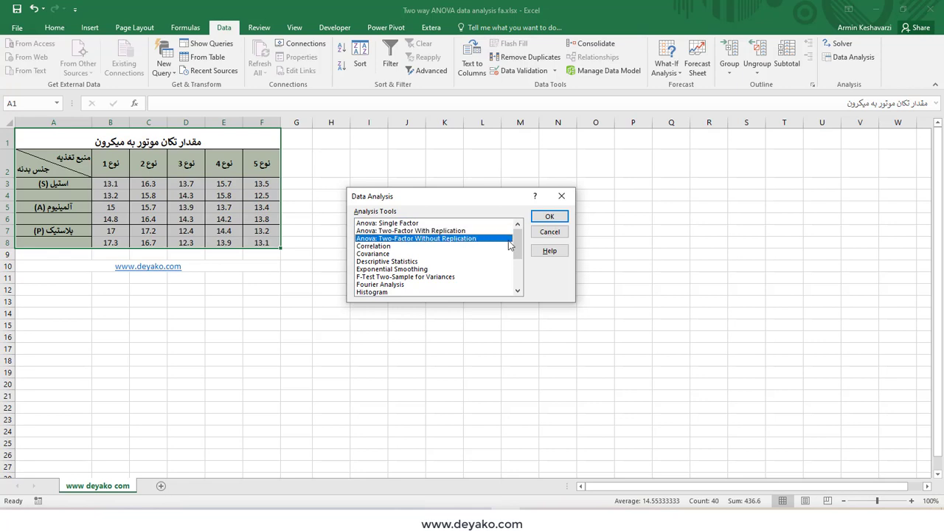
pyautogui.click(549, 232)
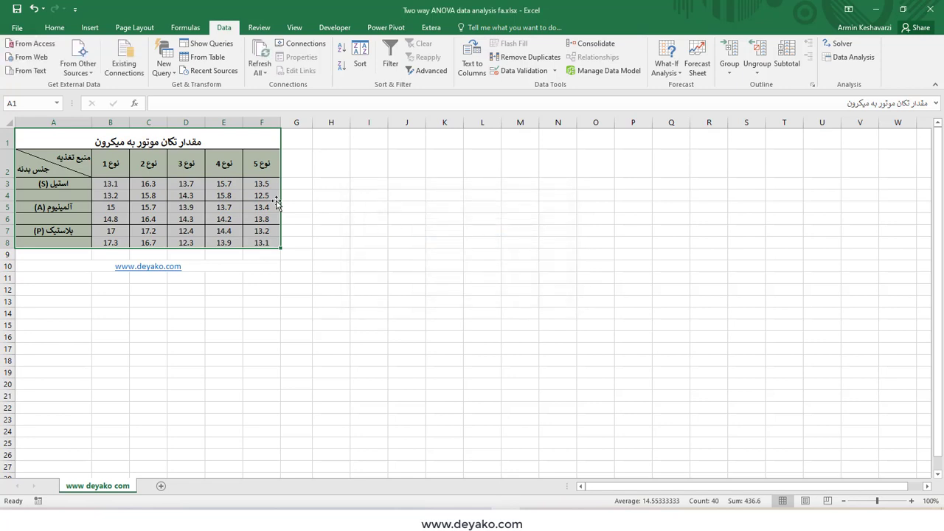
pyautogui.click(115, 183)
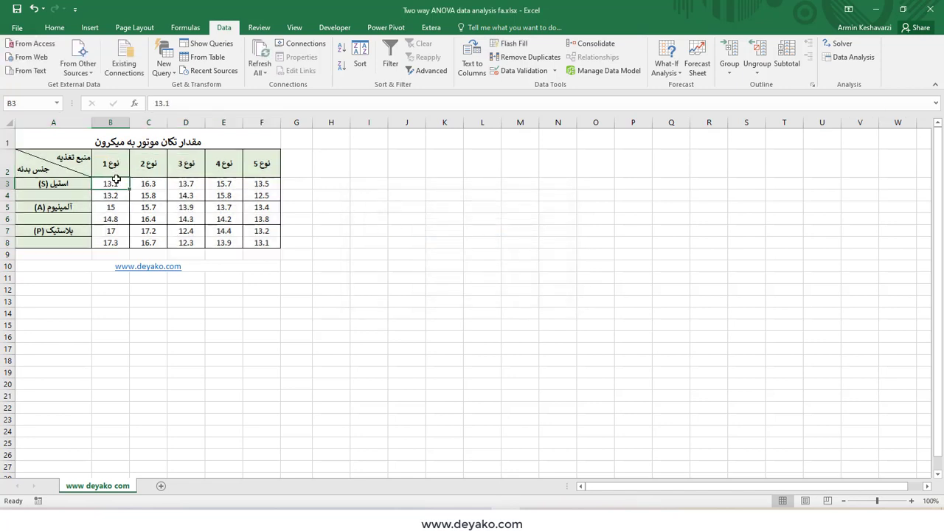
pyautogui.click(63, 183)
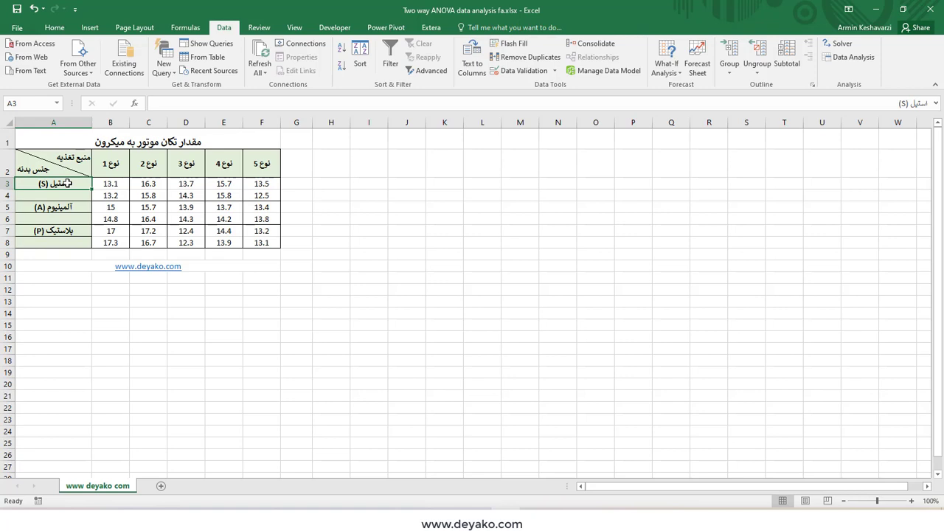
pyautogui.moveTo(116, 163); pyautogui.dragTo(119, 181)
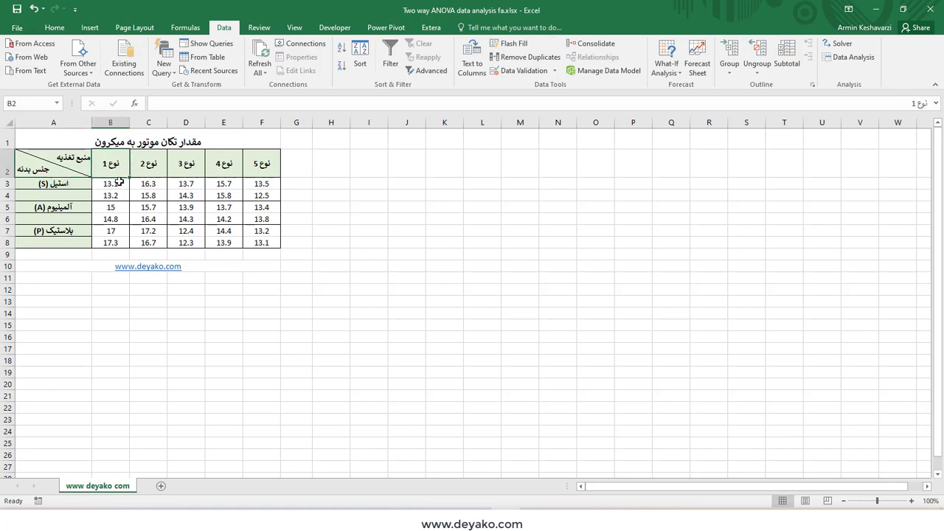
pyautogui.click(116, 183)
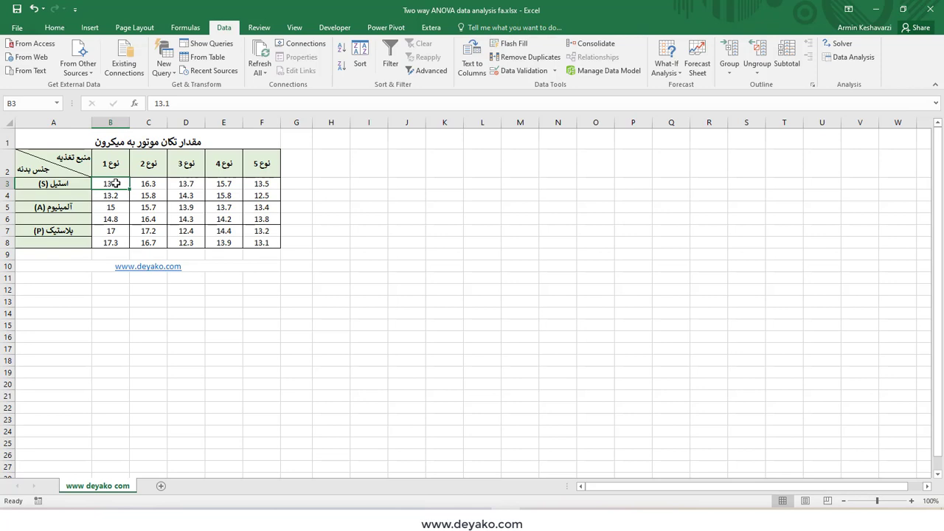
pyautogui.moveTo(114, 194); pyautogui.dragTo(115, 184)
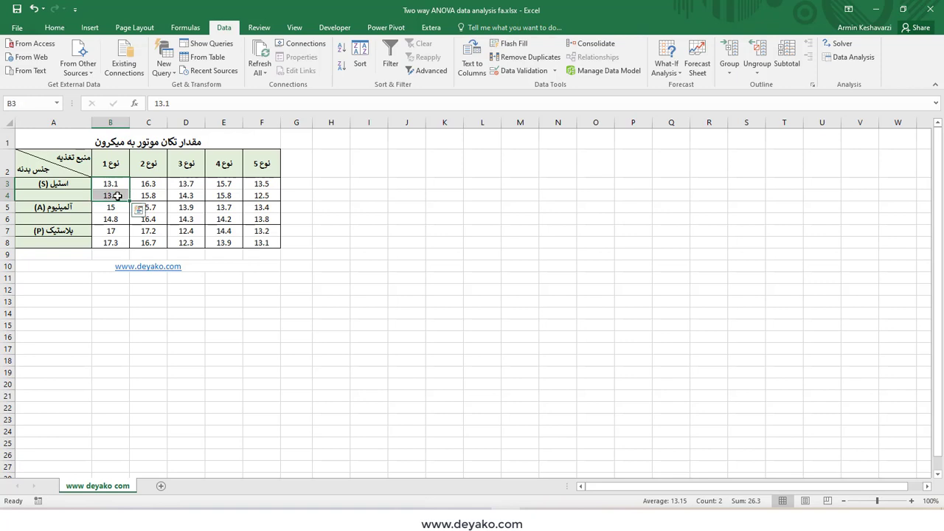
pyautogui.click(85, 186)
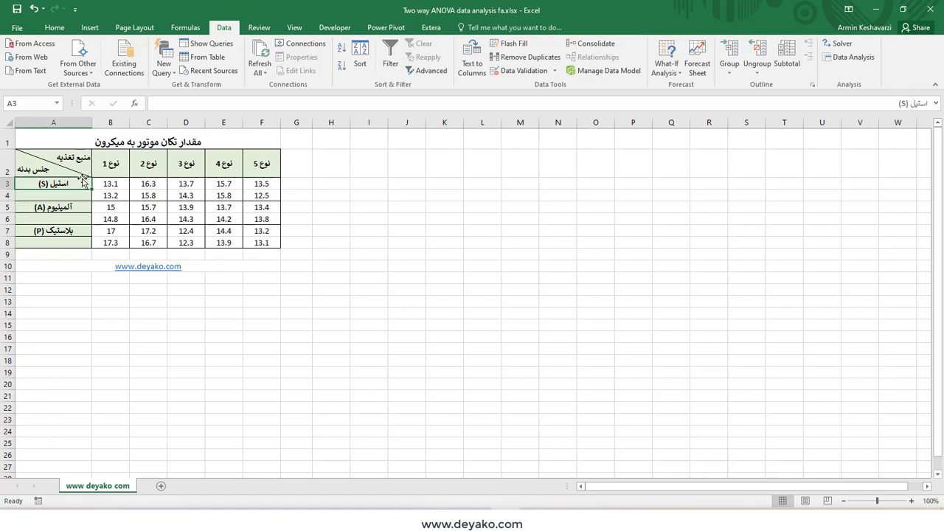
pyautogui.moveTo(96, 182); pyautogui.dragTo(94, 188)
pyautogui.click(140, 166)
pyautogui.click(184, 167)
pyautogui.click(224, 166)
pyautogui.click(271, 167)
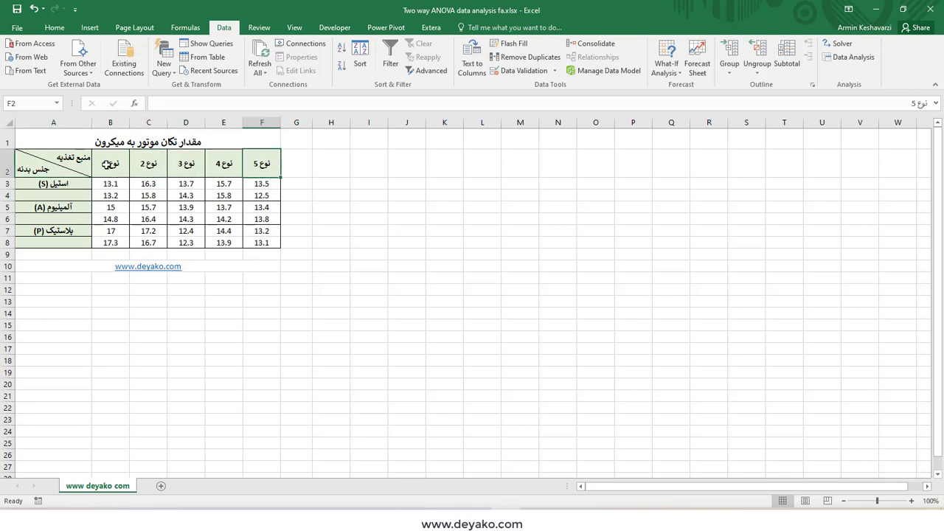
pyautogui.moveTo(107, 164); pyautogui.dragTo(231, 177)
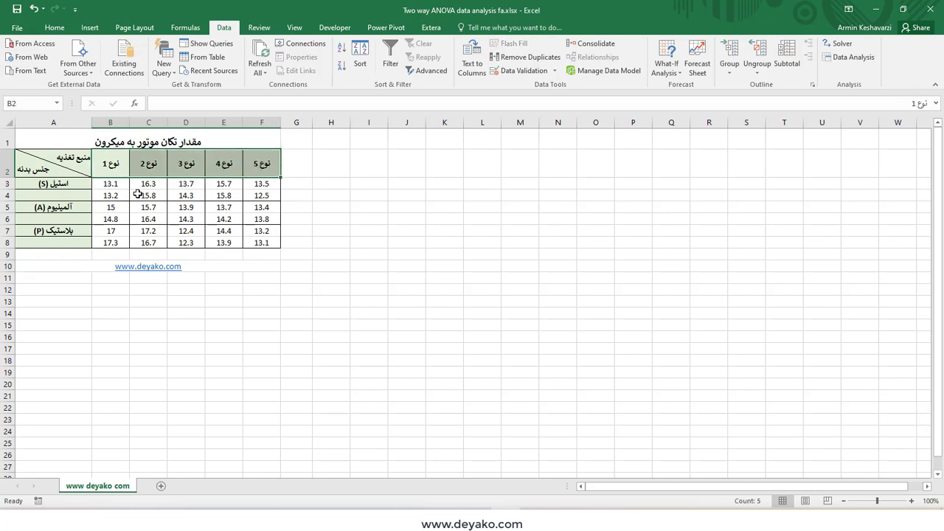
pyautogui.moveTo(151, 185)
pyautogui.mouseDown()
pyautogui.moveTo(151, 196)
pyautogui.moveTo(257, 197)
pyautogui.mouseUp()
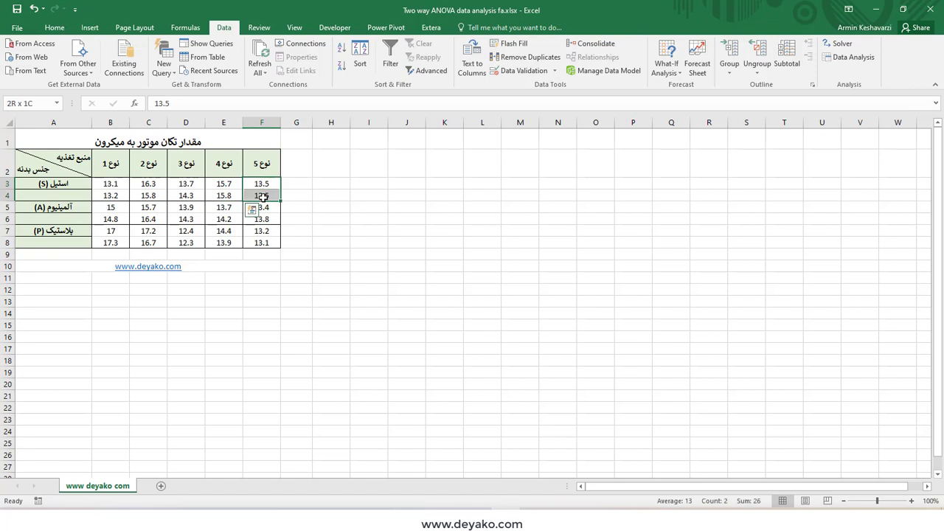
pyautogui.click(8, 196)
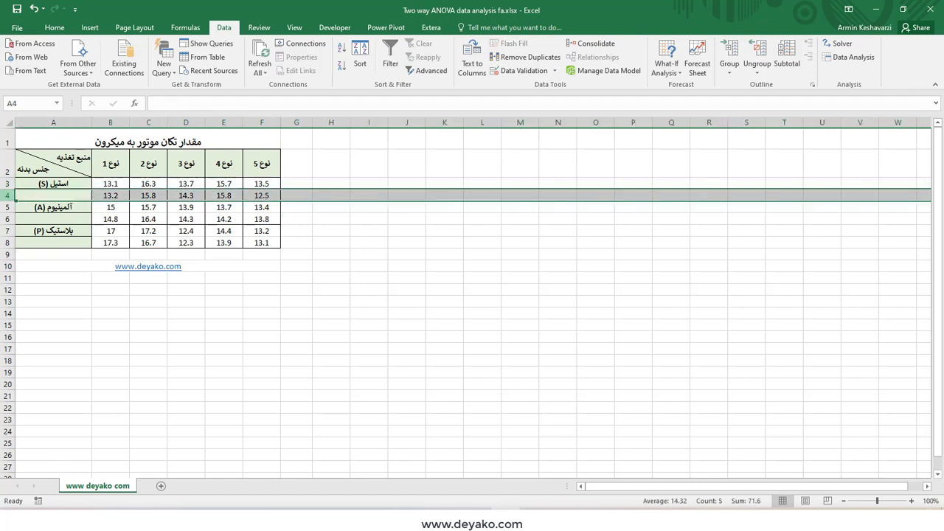
pyautogui.rightClick(9, 196)
pyautogui.click(30, 291)
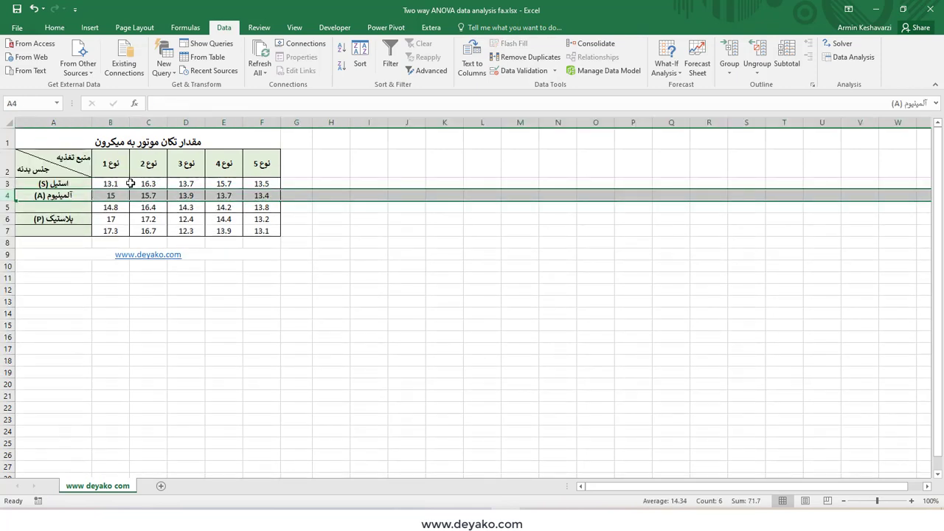
pyautogui.moveTo(117, 183); pyautogui.dragTo(274, 185)
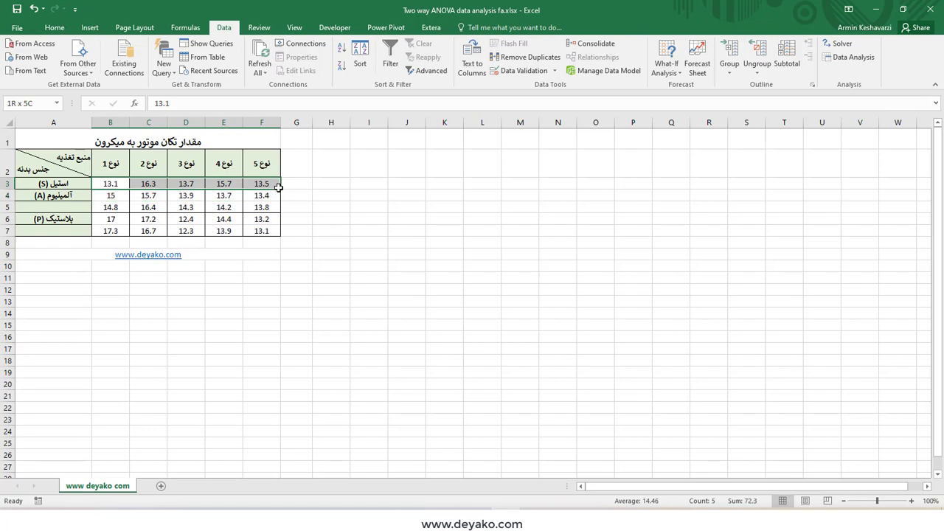
pyautogui.click(851, 57)
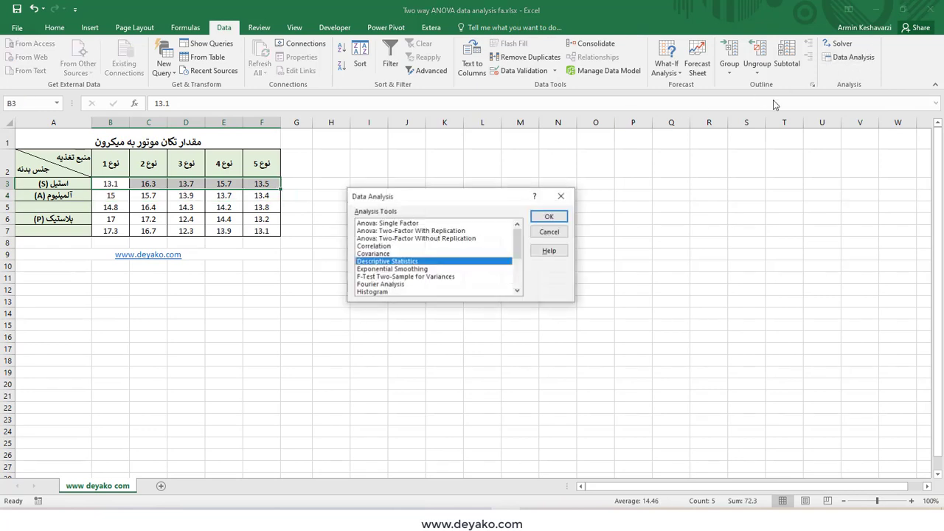
pyautogui.click(439, 238)
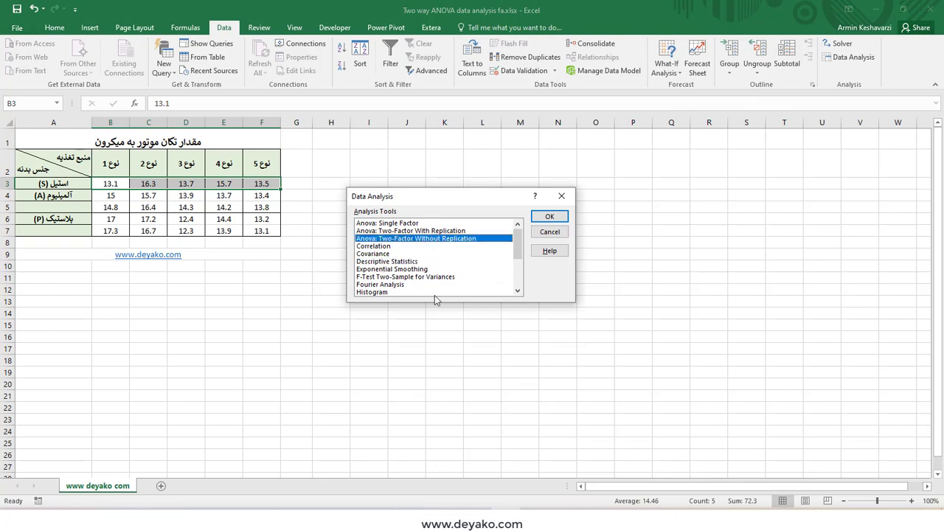
pyautogui.click(550, 216)
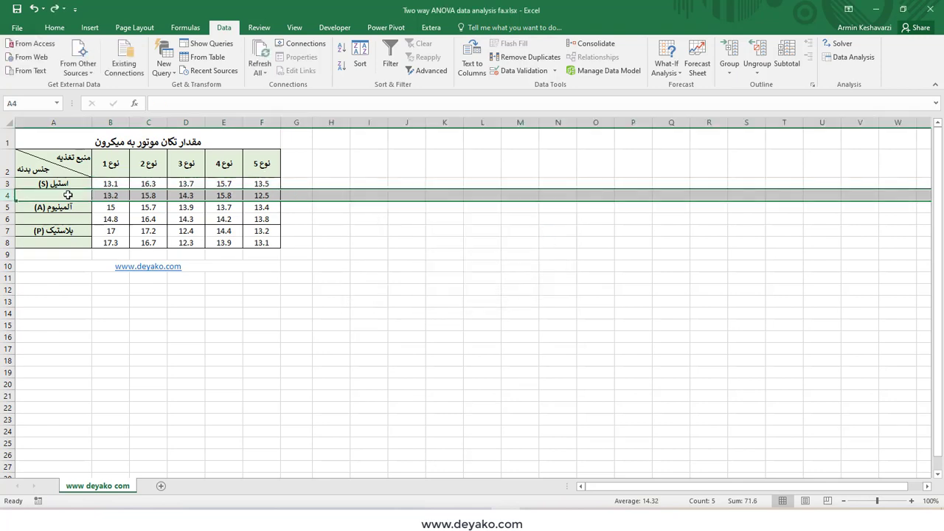
pyautogui.moveTo(102, 184); pyautogui.dragTo(260, 196)
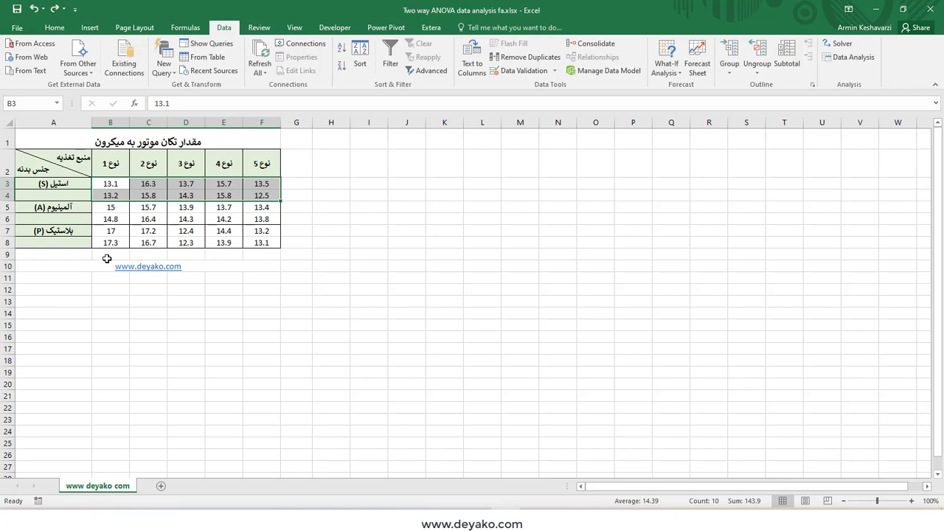
pyautogui.moveTo(115, 207); pyautogui.dragTo(107, 220)
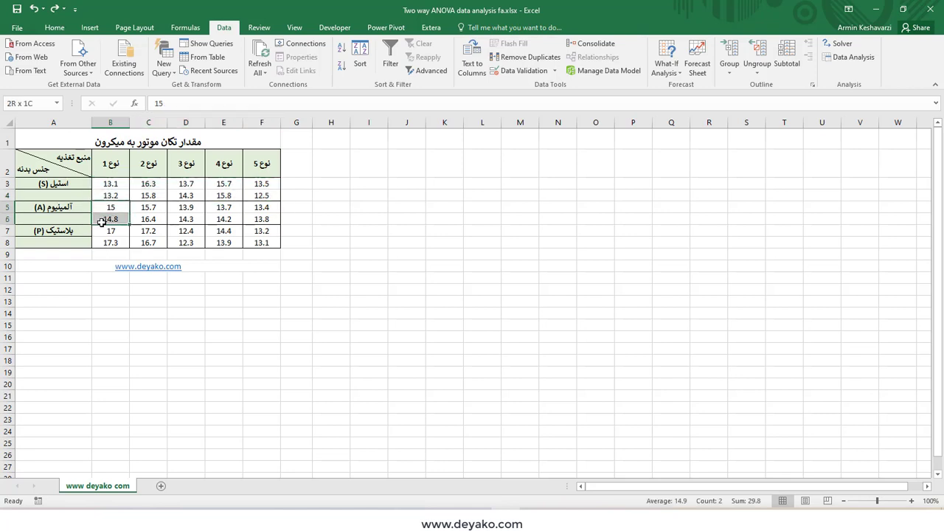
pyautogui.moveTo(110, 183); pyautogui.dragTo(109, 196)
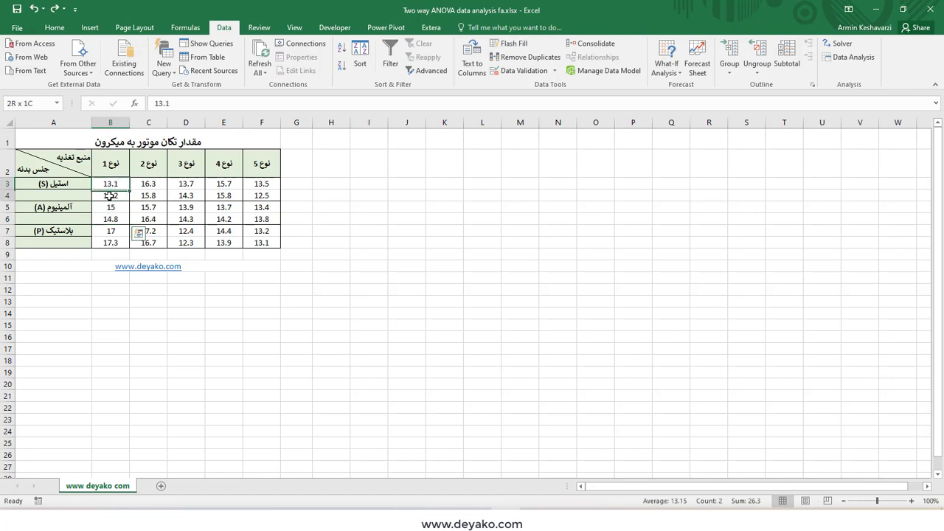
pyautogui.keyDown('ctrl'); pyautogui.click(58, 183); pyautogui.keyUp('ctrl')
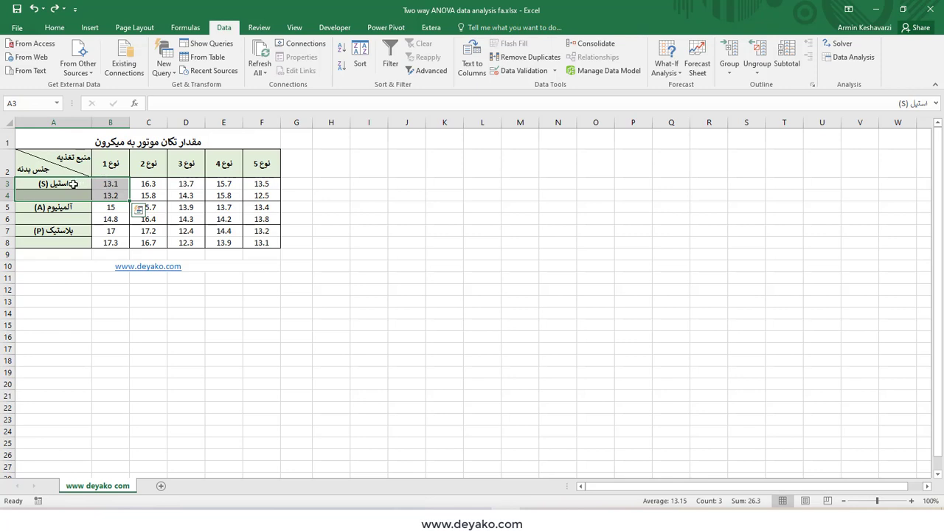
pyautogui.click(73, 184)
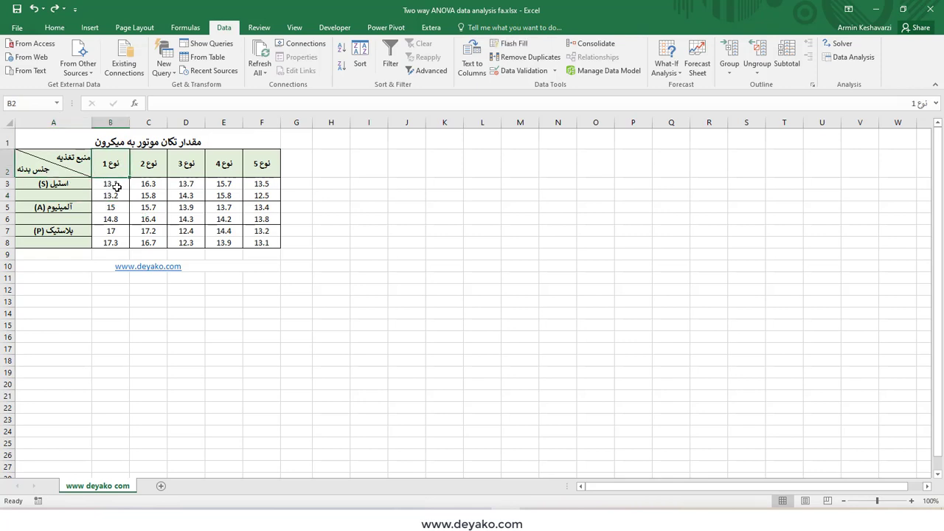
pyautogui.moveTo(111, 184)
pyautogui.mouseDown()
pyautogui.moveTo(110, 195)
pyautogui.moveTo(148, 195)
pyautogui.mouseUp()
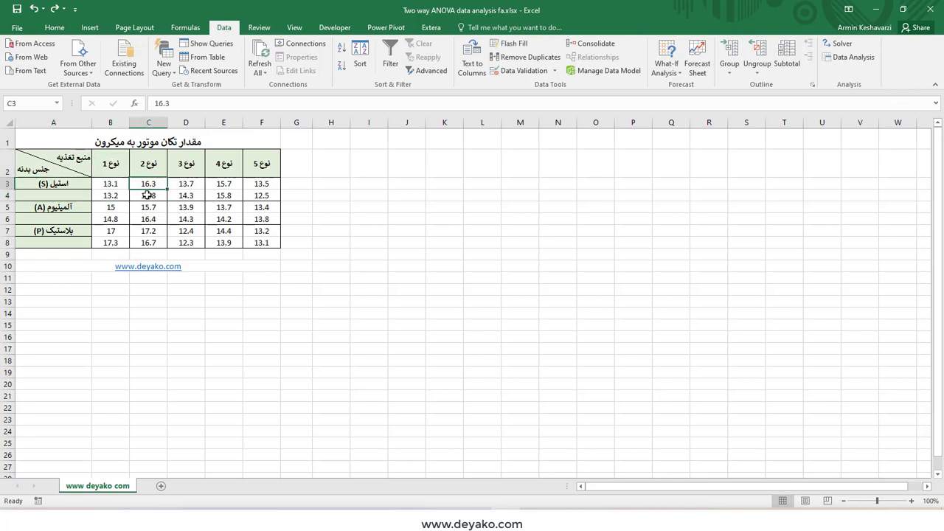
pyautogui.click(53, 230)
pyautogui.click(111, 219)
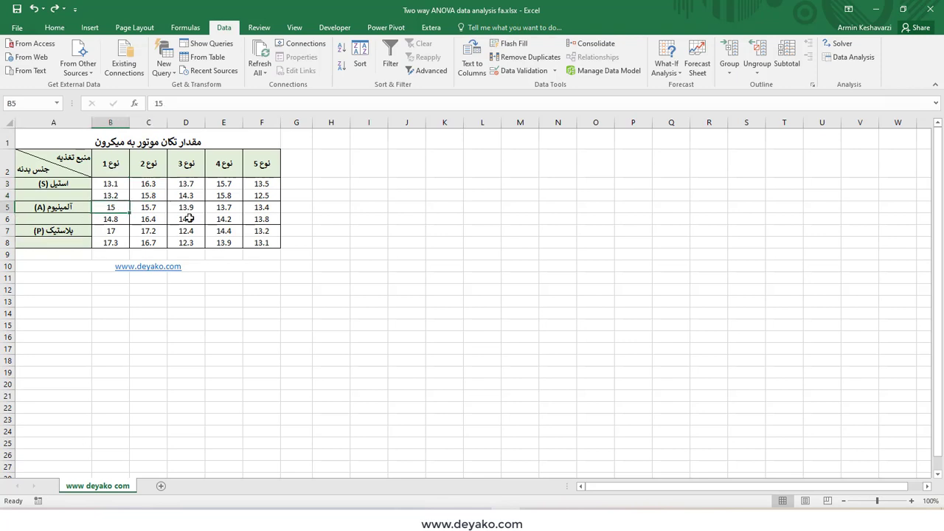
pyautogui.click(223, 219)
pyautogui.click(267, 218)
pyautogui.click(265, 207)
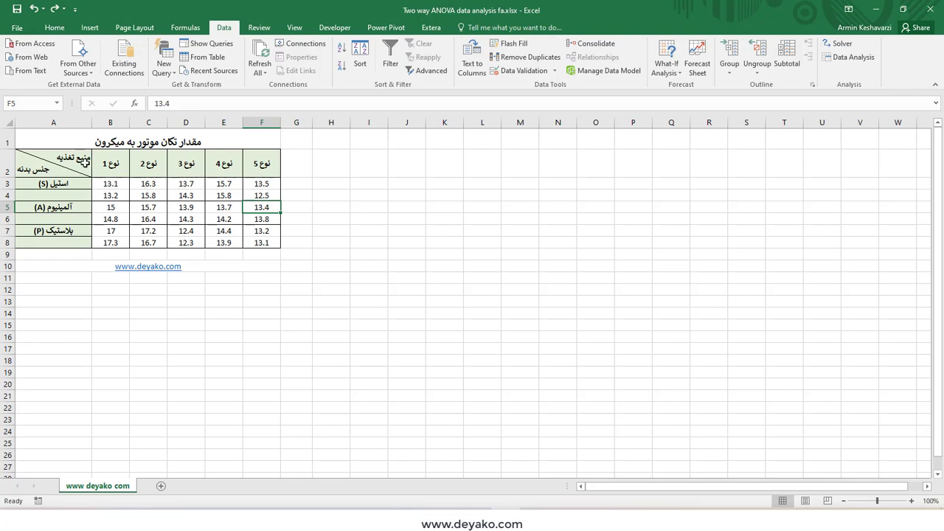
pyautogui.moveTo(82, 164); pyautogui.dragTo(259, 162)
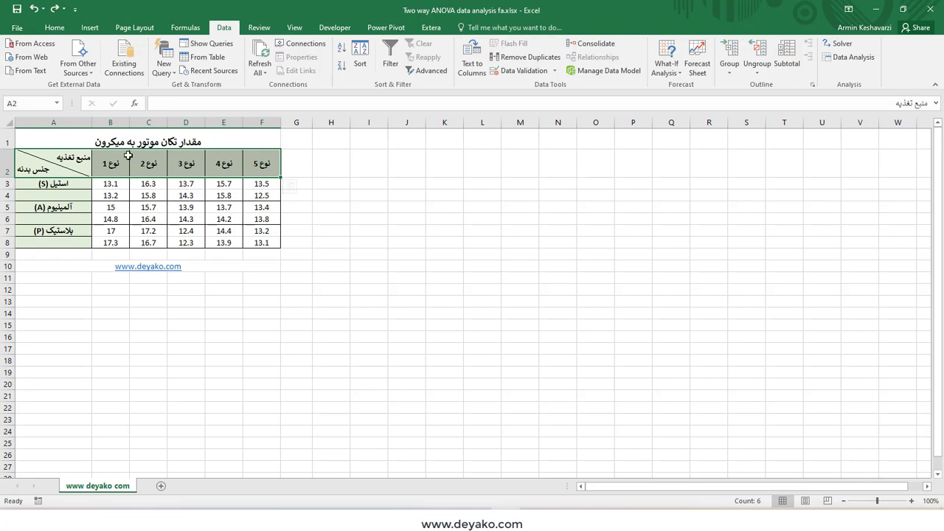
pyautogui.moveTo(110, 164); pyautogui.dragTo(256, 165)
pyautogui.moveTo(64, 187); pyautogui.dragTo(67, 245)
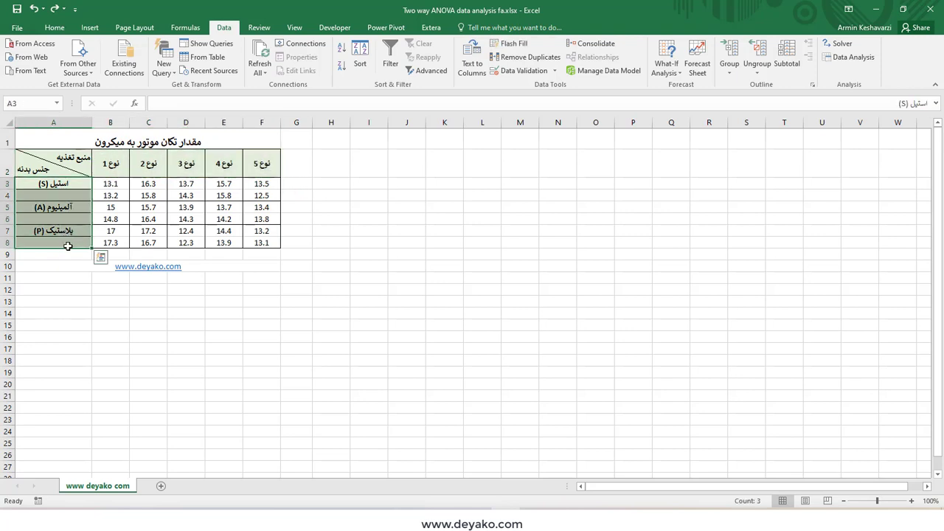
pyautogui.click(109, 182)
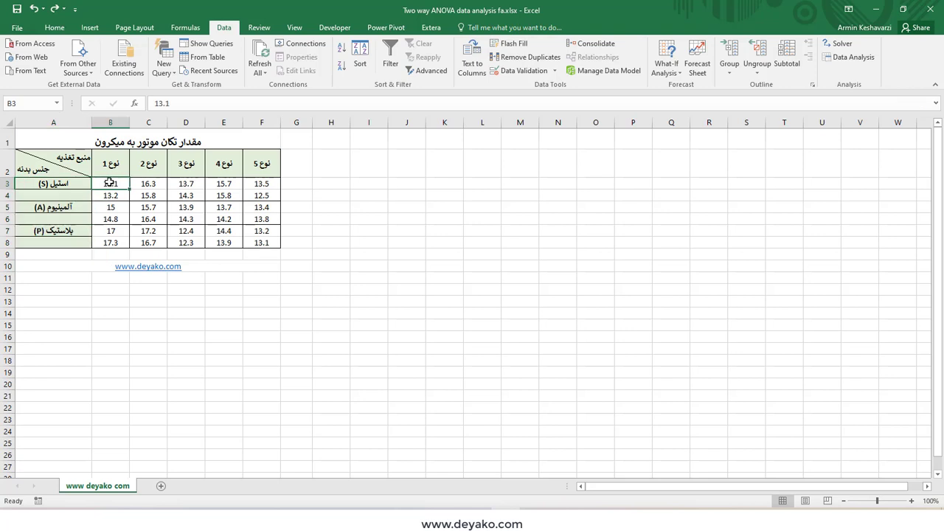
pyautogui.click(6, 196)
pyautogui.rightClick(6, 196)
pyautogui.click(29, 291)
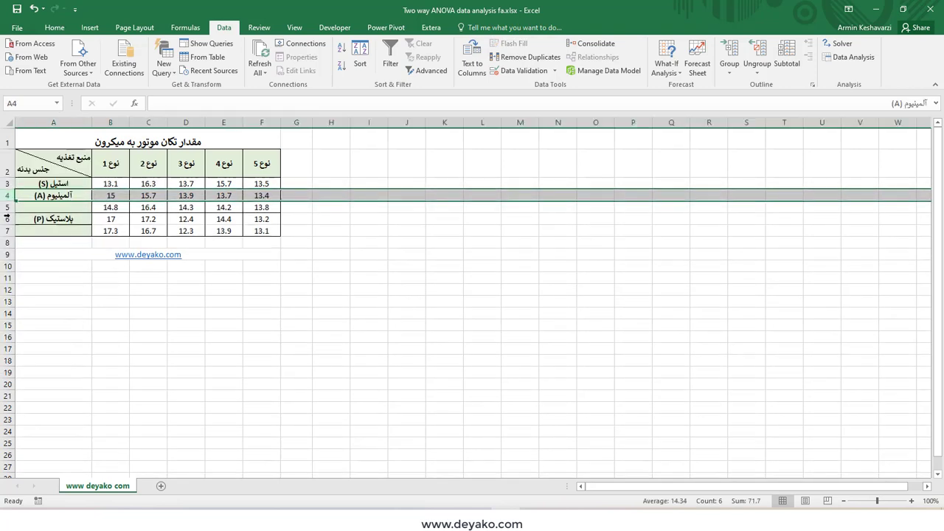
pyautogui.click(7, 208)
pyautogui.rightClick(6, 207)
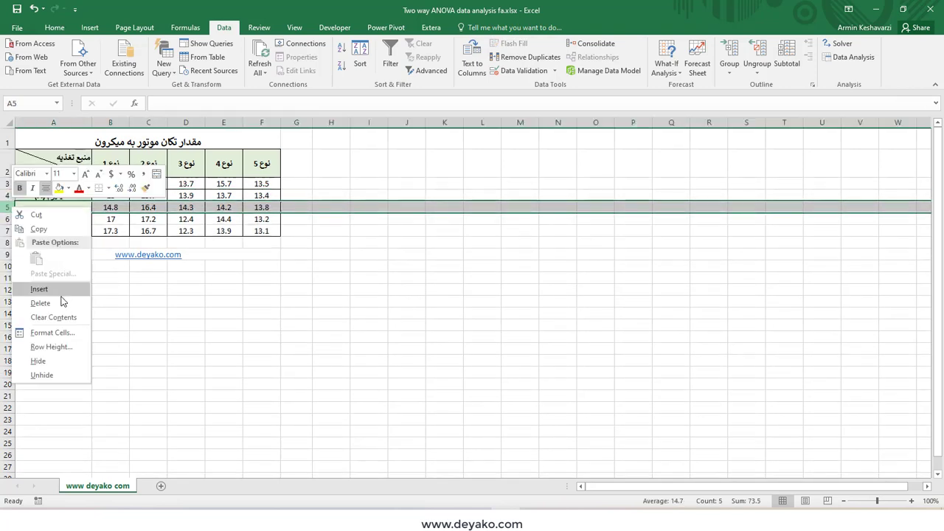
pyautogui.click(63, 301)
pyautogui.moveTo(111, 184); pyautogui.dragTo(263, 200)
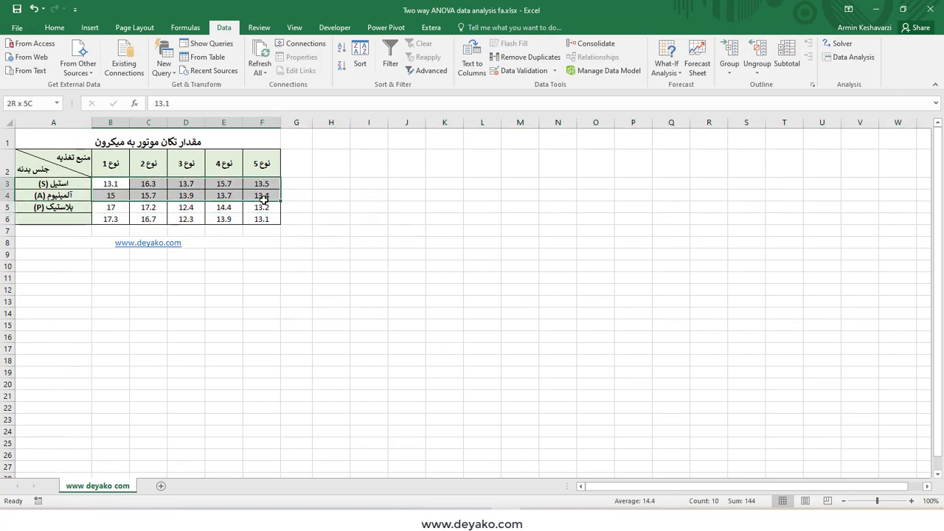
pyautogui.click(6, 219)
pyautogui.rightClick(5, 219)
pyautogui.click(48, 306)
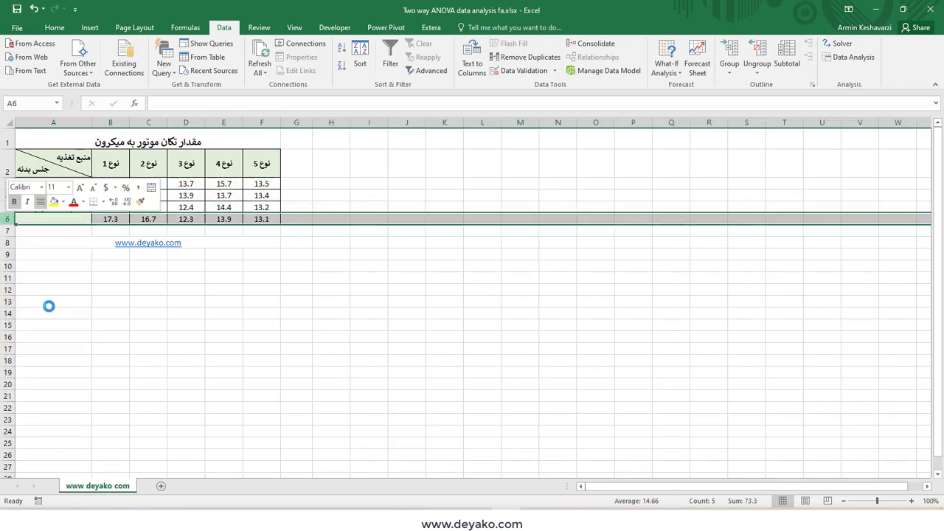
pyautogui.moveTo(53, 184); pyautogui.dragTo(262, 206)
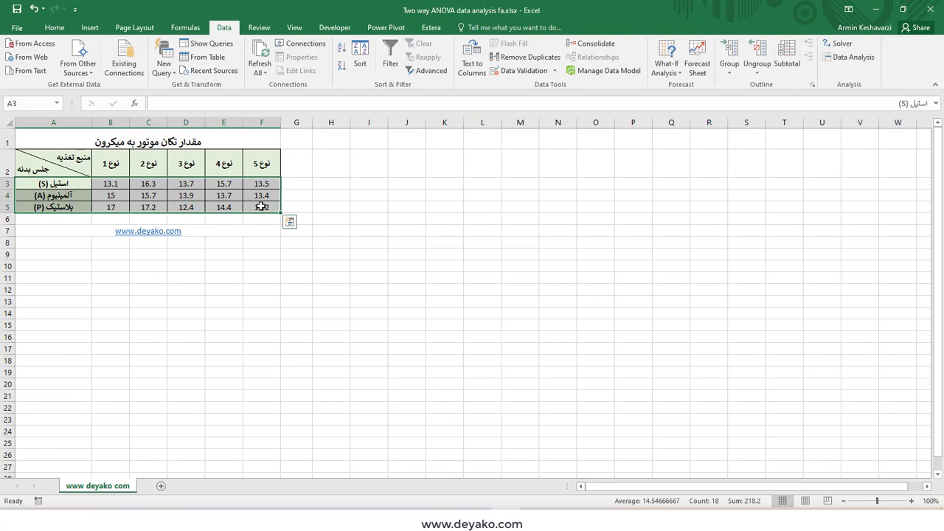
pyautogui.hotkey('ctrl', 'z')
pyautogui.hotkey('ctrl', 'z')
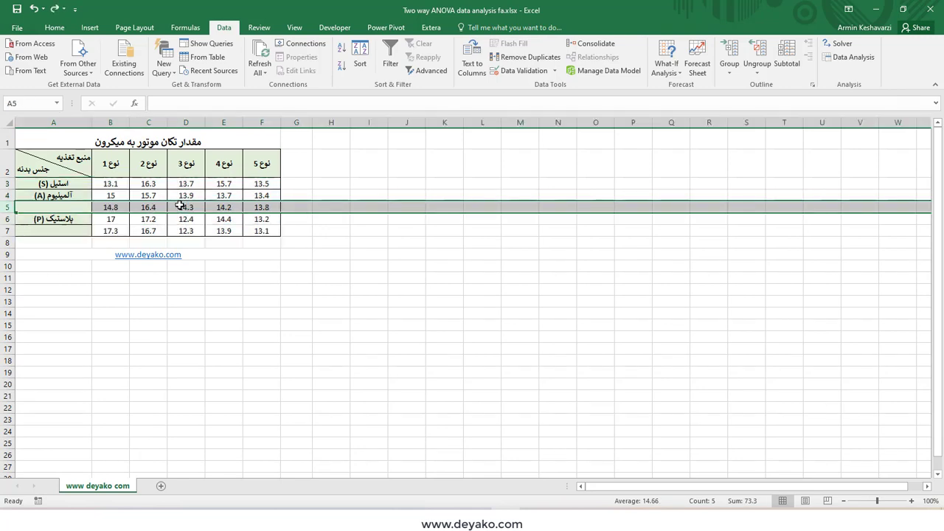
pyautogui.hotkey('ctrl', 'z')
pyautogui.click(50, 196)
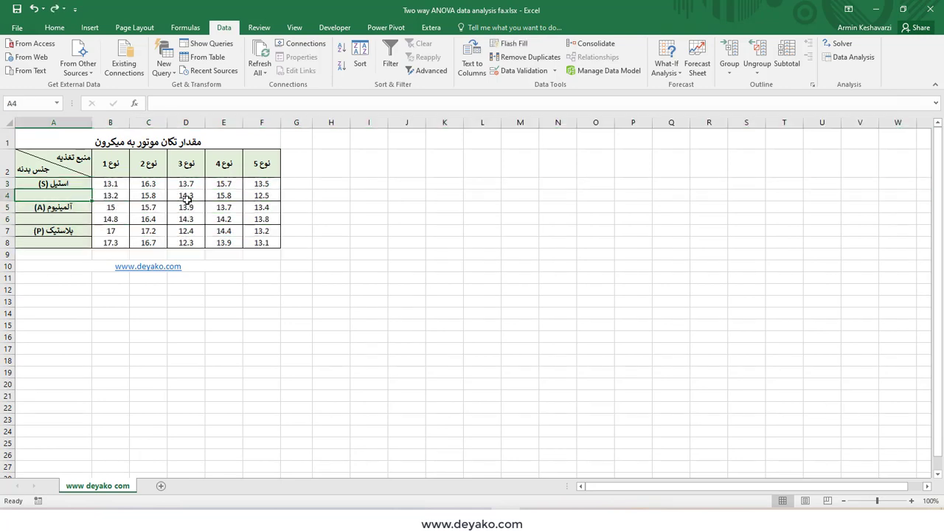
pyautogui.click(7, 208)
pyautogui.rightClick(7, 207)
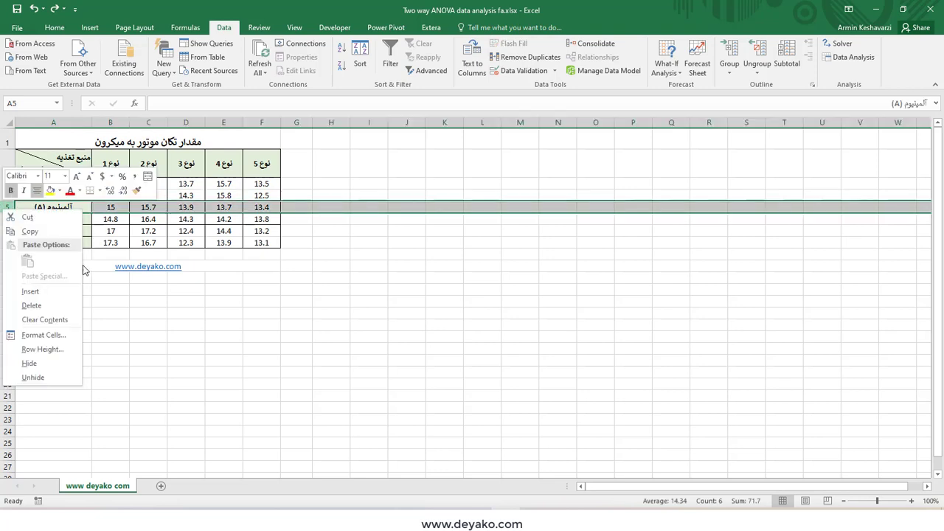
pyautogui.click(56, 294)
pyautogui.moveTo(130, 185)
pyautogui.mouseDown()
pyautogui.moveTo(122, 210)
pyautogui.moveTo(184, 210)
pyautogui.mouseUp()
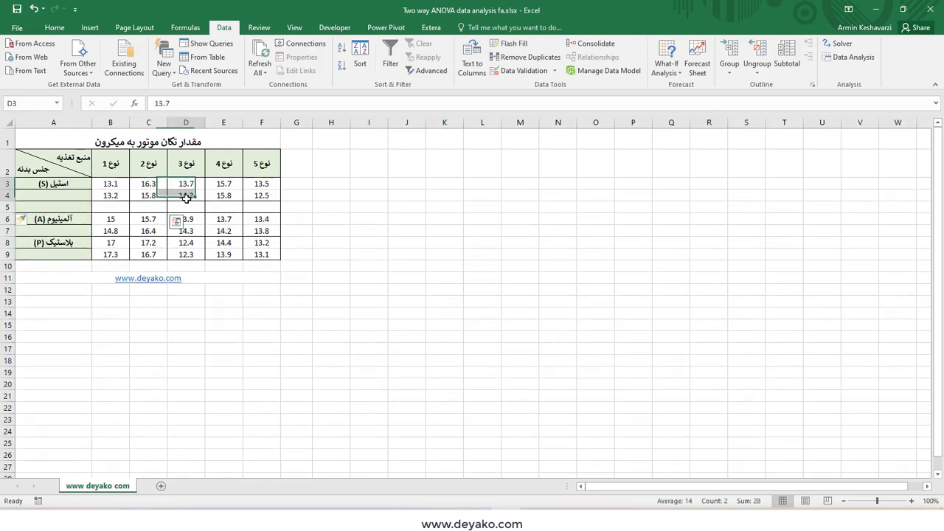
pyautogui.click(107, 229)
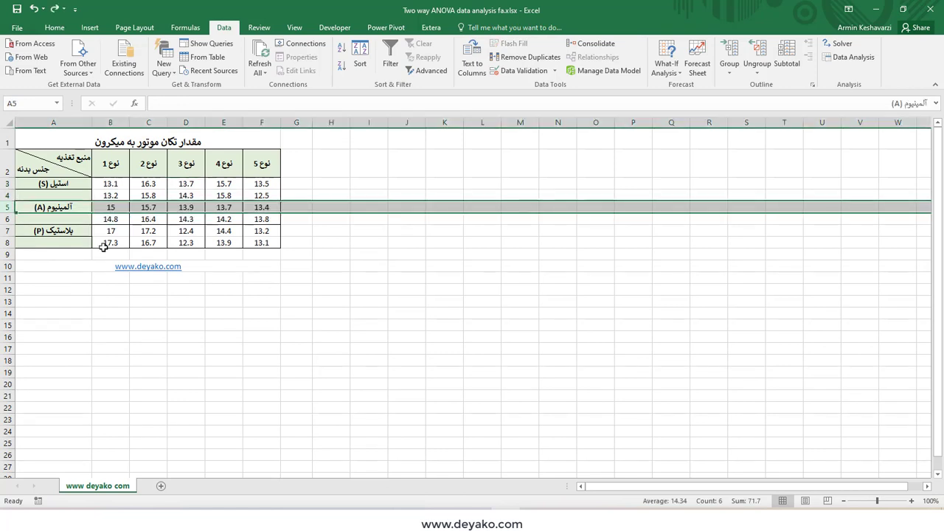
pyautogui.hotkey('ctrl', 'z')
pyautogui.click(148, 209)
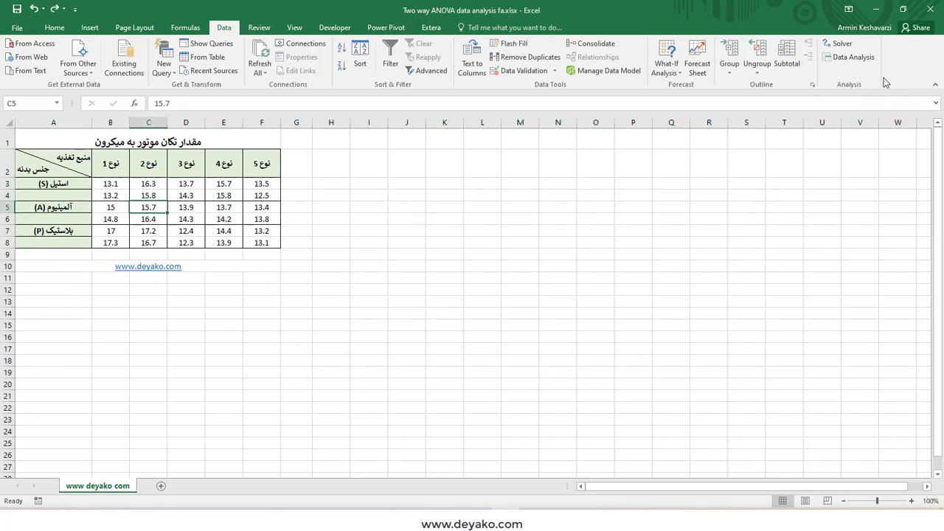
# Step: Run Anova: Two-Factor With Replication on $A$2:$F$8, 2 rows per sample, output to new sheet ANOVA
pyautogui.click(851, 58)
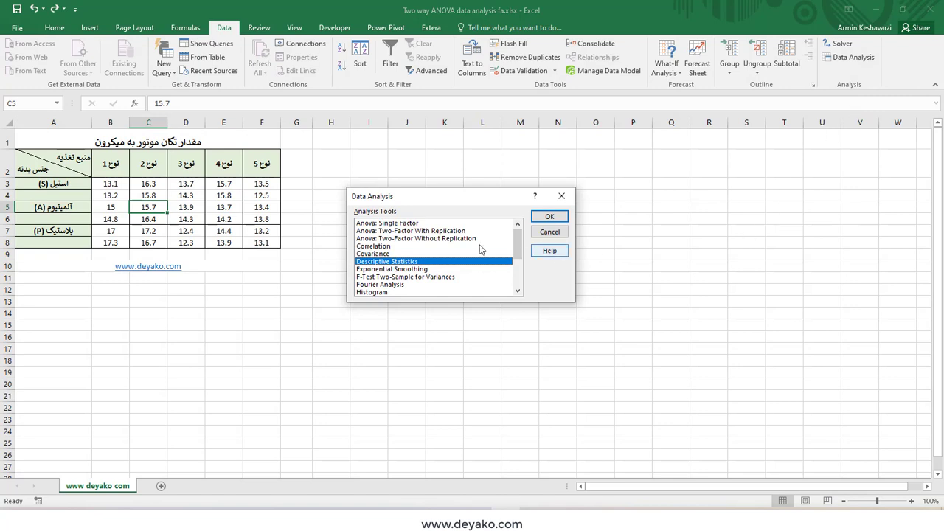
pyautogui.click(426, 232)
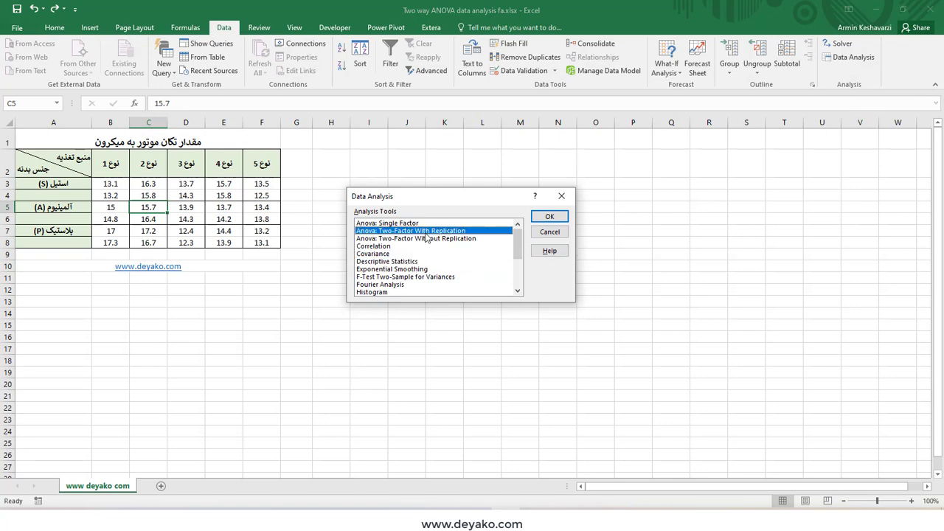
pyautogui.click(541, 215)
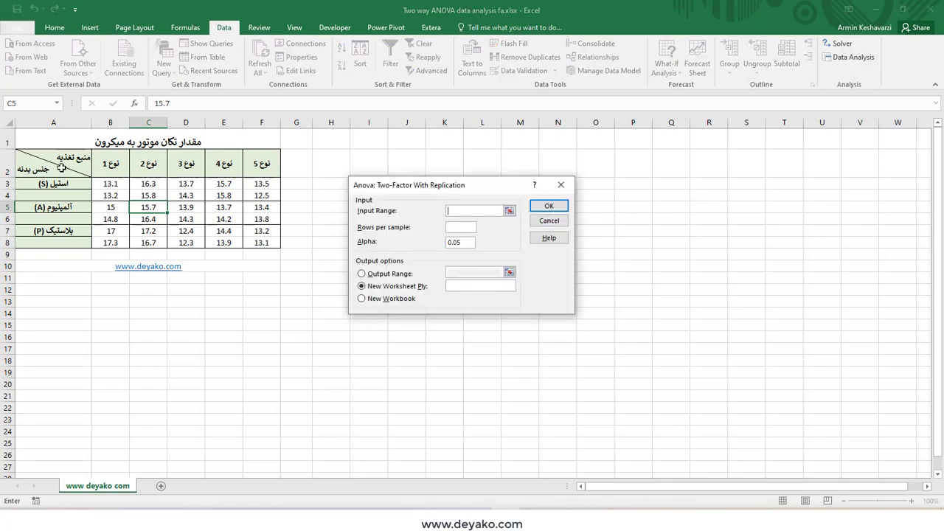
pyautogui.moveTo(53, 159); pyautogui.dragTo(262, 244)
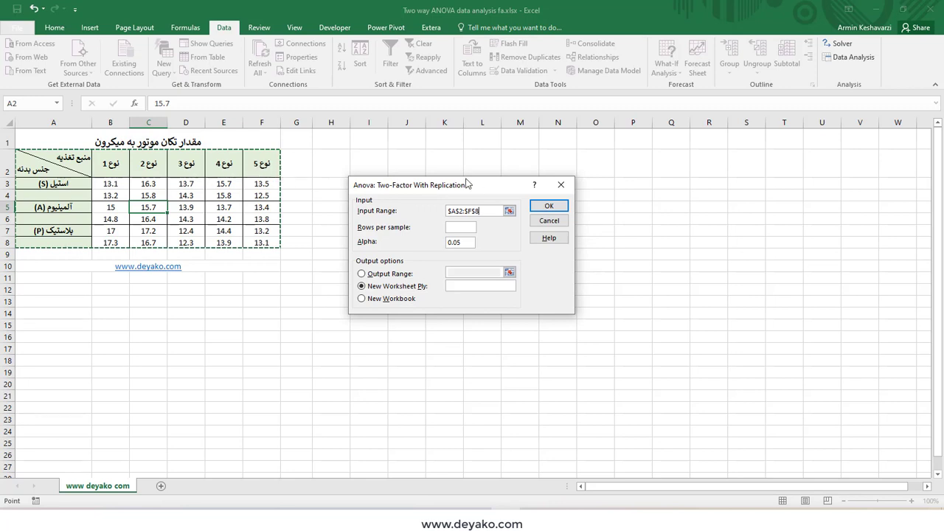
pyautogui.click(451, 227)
pyautogui.click(467, 286)
pyautogui.write('ANOVA')
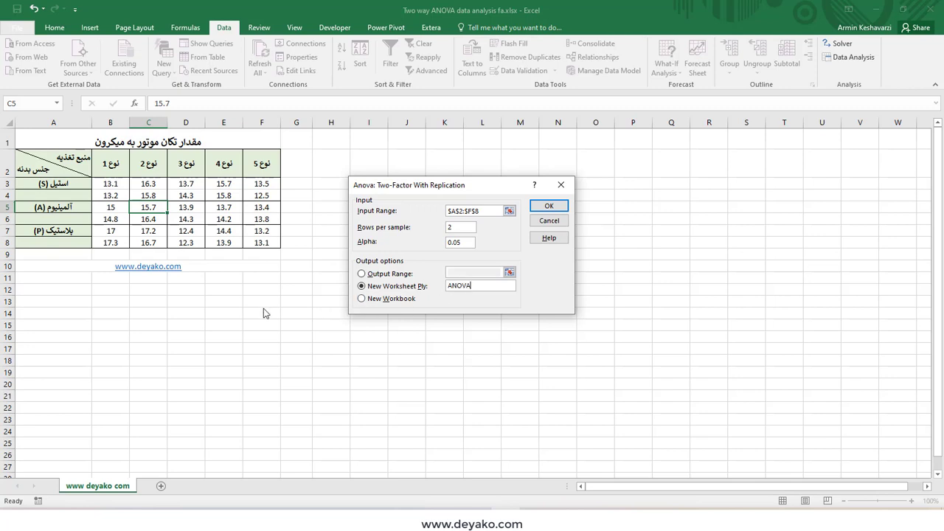
pyautogui.click(547, 206)
# Step: Widen column A on the ANOVA sheet and highlight the steel and aluminium summary blocks
pyautogui.scroll(-2, 492, 222)
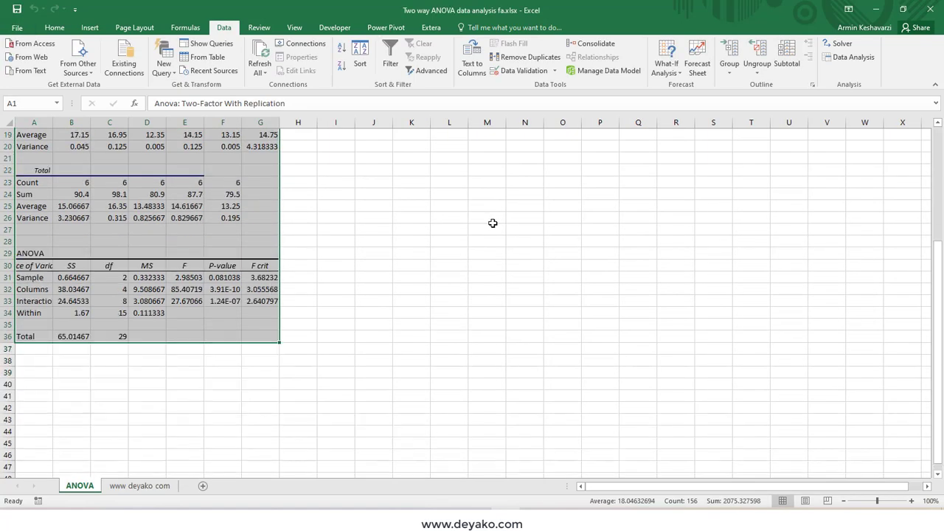
pyautogui.scroll(2, 493, 222)
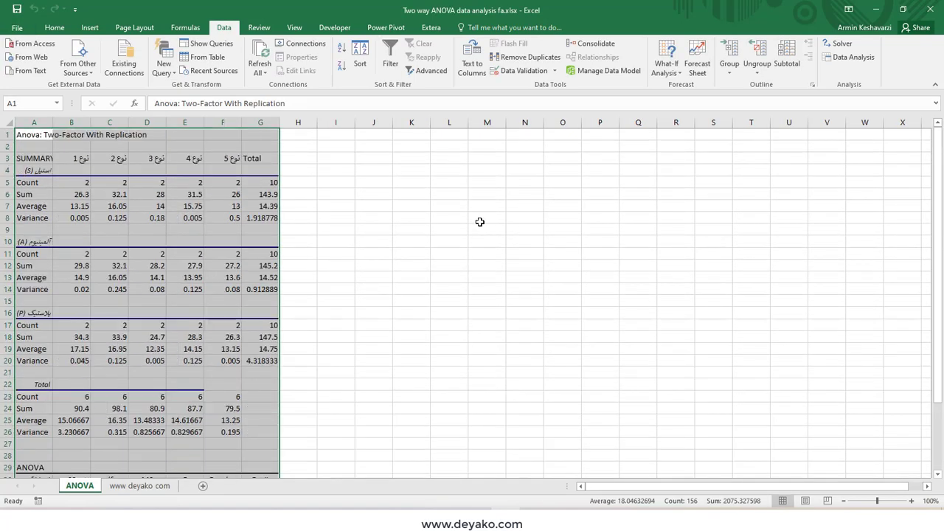
pyautogui.doubleClick(51, 123)
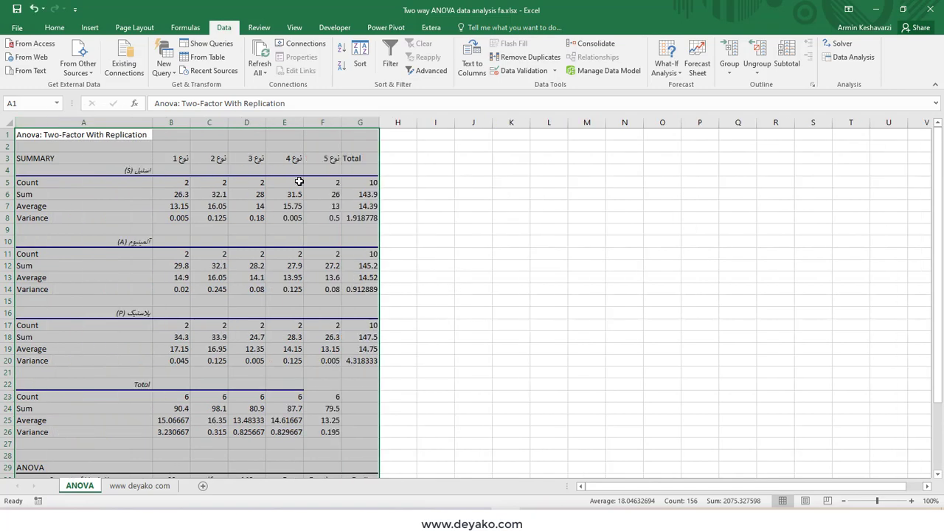
pyautogui.scroll(-2, 299, 182)
pyautogui.scroll(-1, 243, 280)
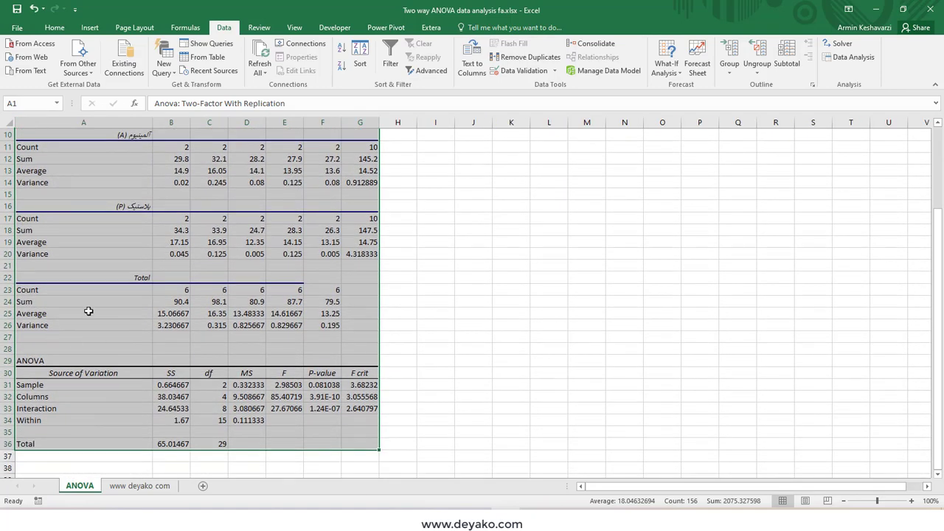
pyautogui.scroll(3, 89, 311)
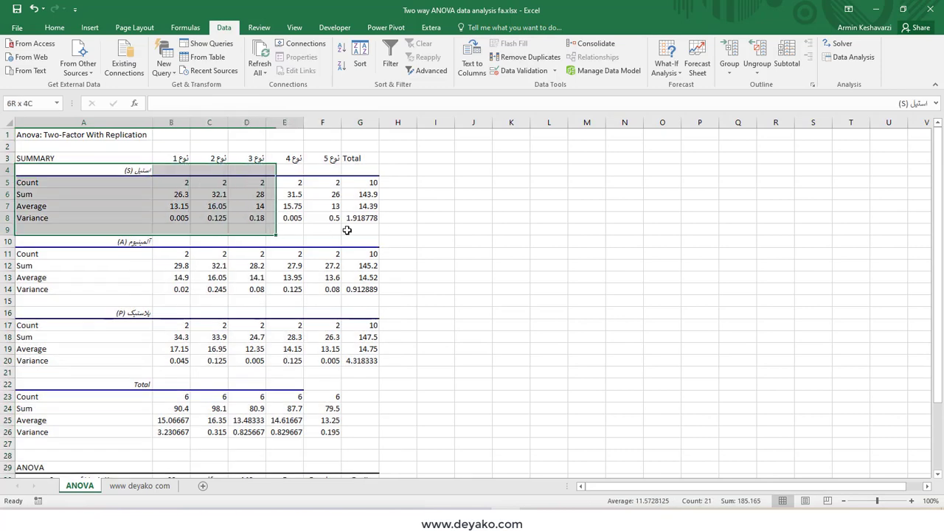
pyautogui.moveTo(111, 171); pyautogui.dragTo(373, 230)
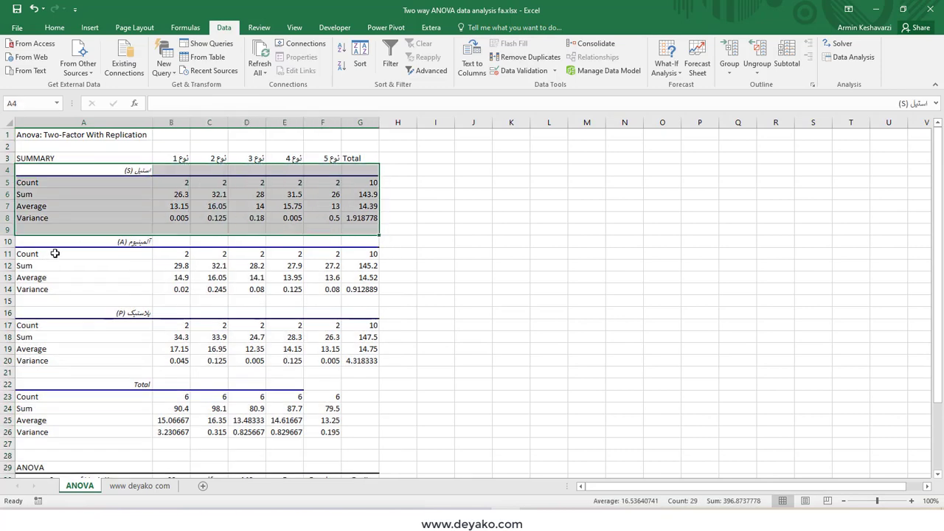
pyautogui.moveTo(55, 253); pyautogui.dragTo(369, 289)
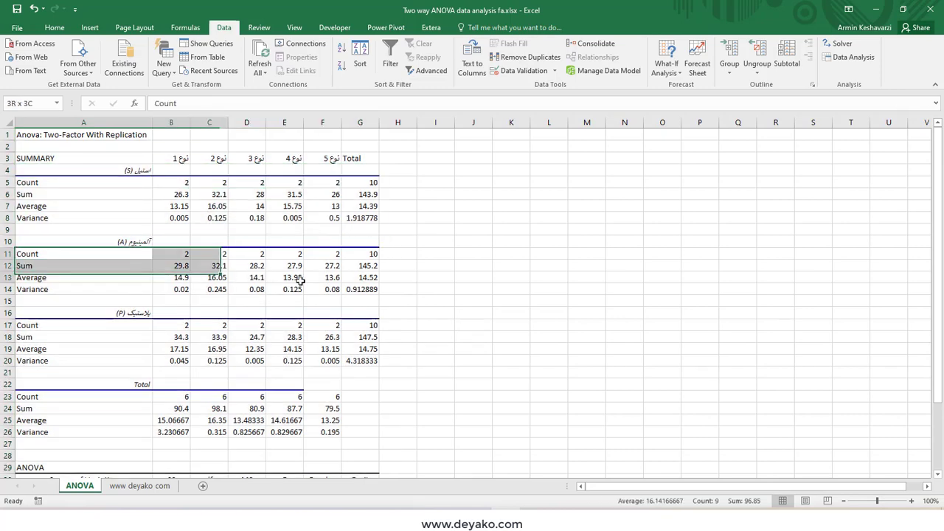
# Step: Point out the steel group's type headers, Count of 2 per type, total count 10 and Average 13.15
pyautogui.click(140, 485)
pyautogui.click(81, 486)
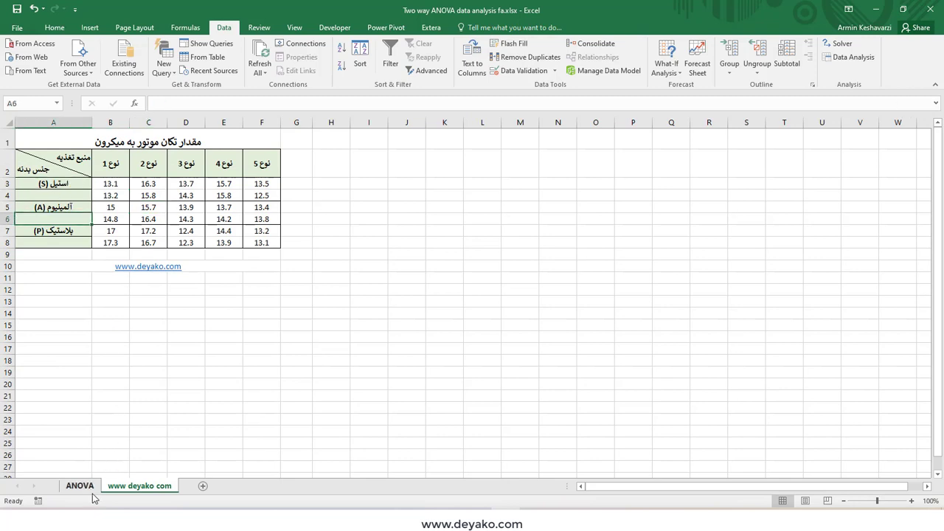
pyautogui.moveTo(177, 160); pyautogui.dragTo(335, 159)
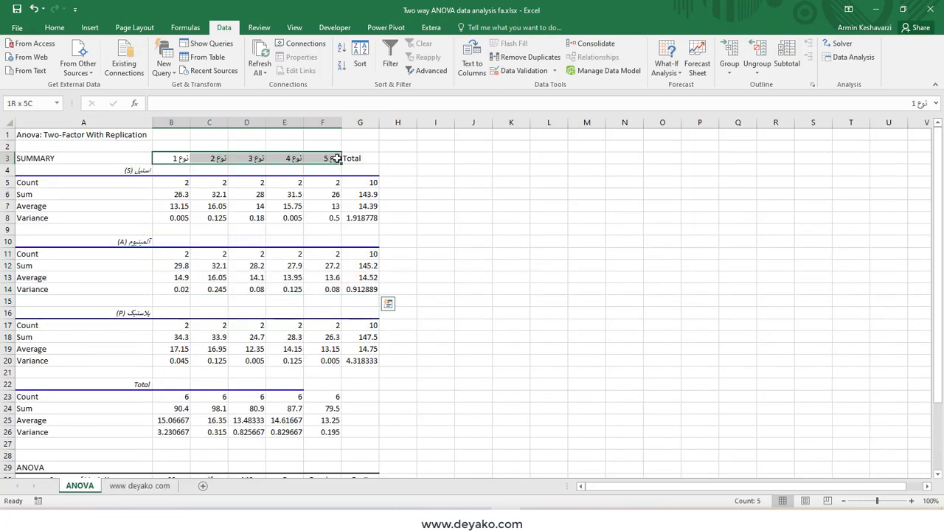
pyautogui.moveTo(337, 159); pyautogui.dragTo(337, 159)
pyautogui.click(70, 194)
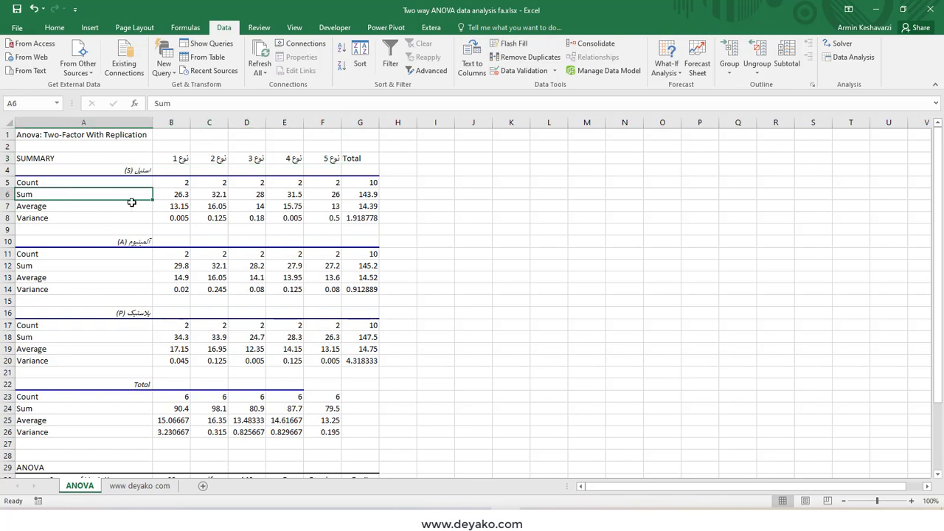
pyautogui.click(171, 186)
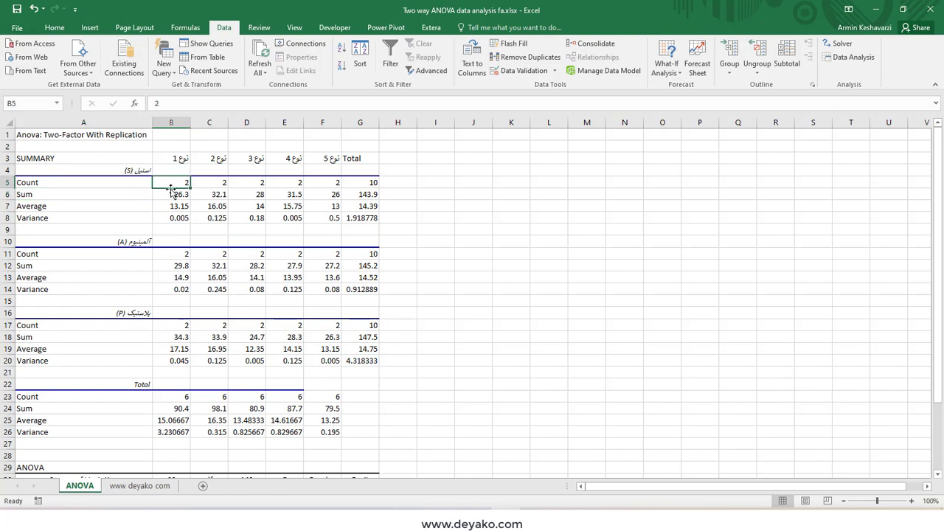
pyautogui.click(143, 173)
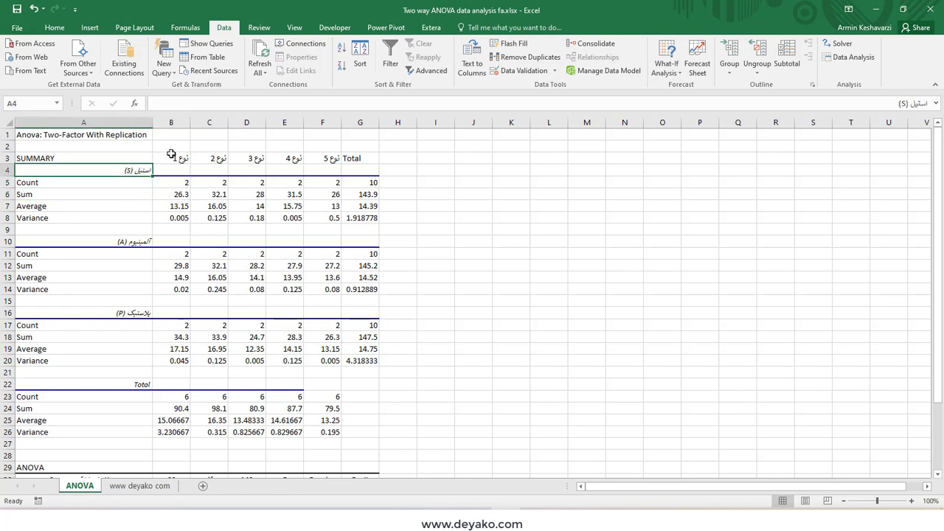
pyautogui.click(175, 159)
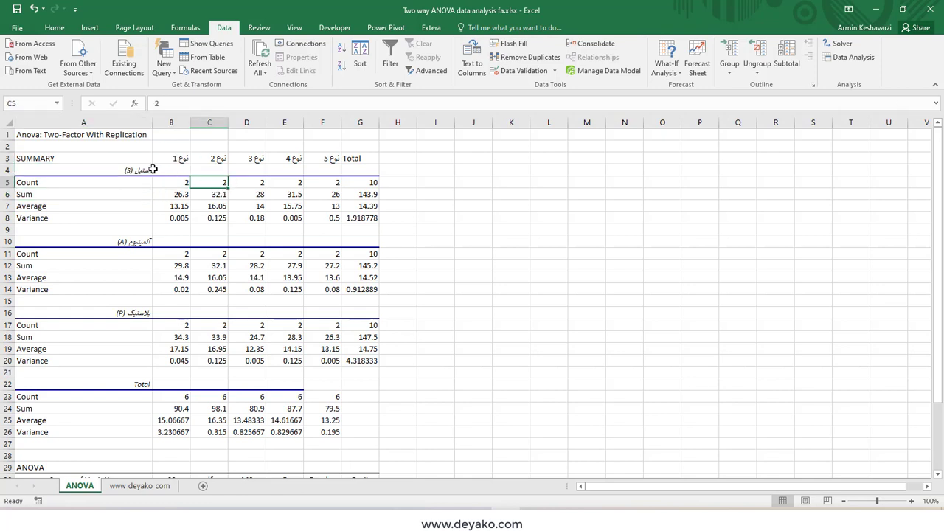
pyautogui.click(134, 170)
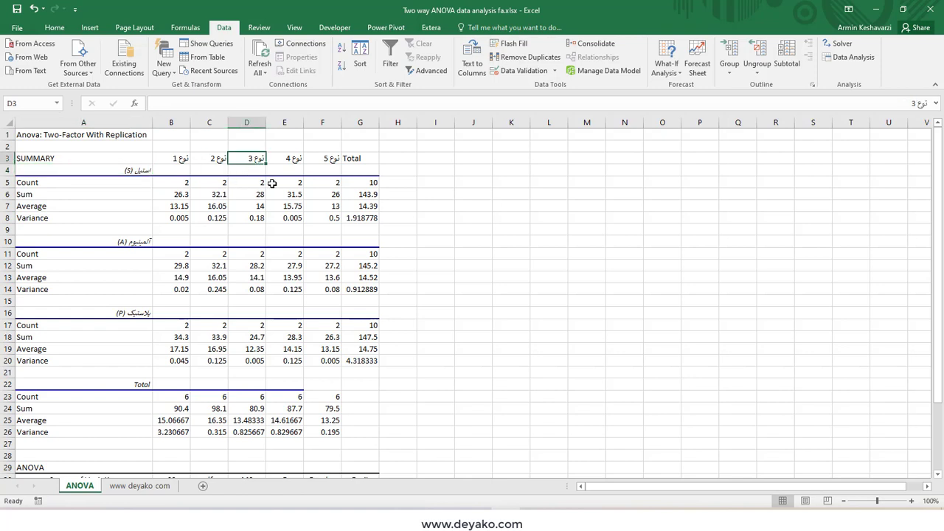
pyautogui.moveTo(342, 184); pyautogui.dragTo(177, 183)
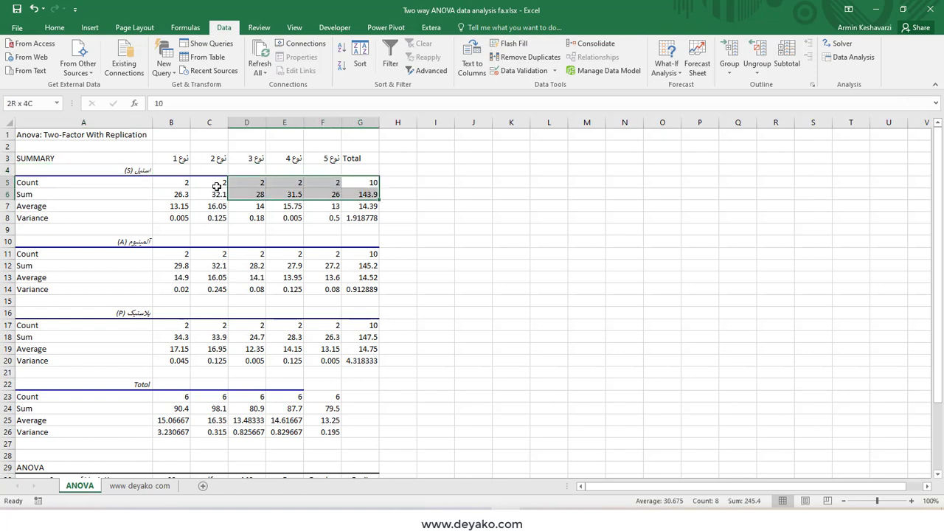
pyautogui.click(367, 185)
pyautogui.keyDown('ctrl'); pyautogui.click(118, 170); pyautogui.keyUp('ctrl')
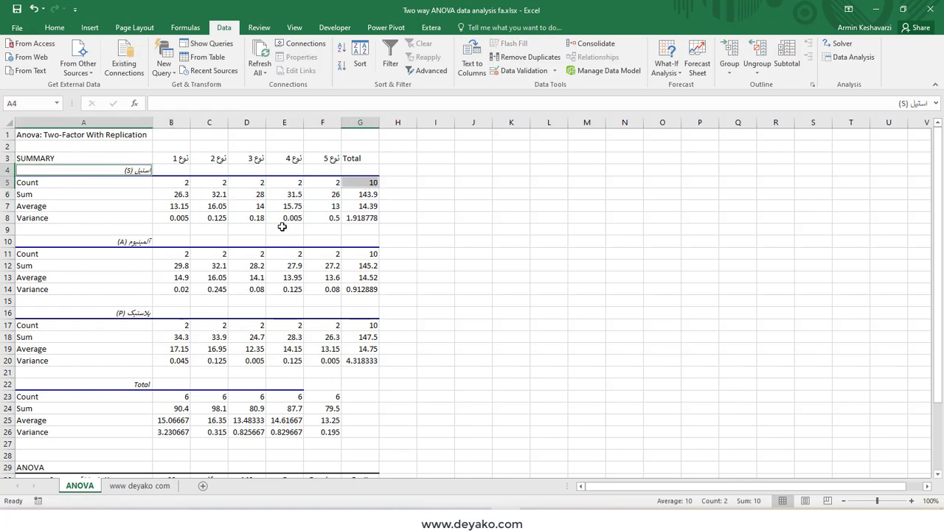
pyautogui.click(158, 204)
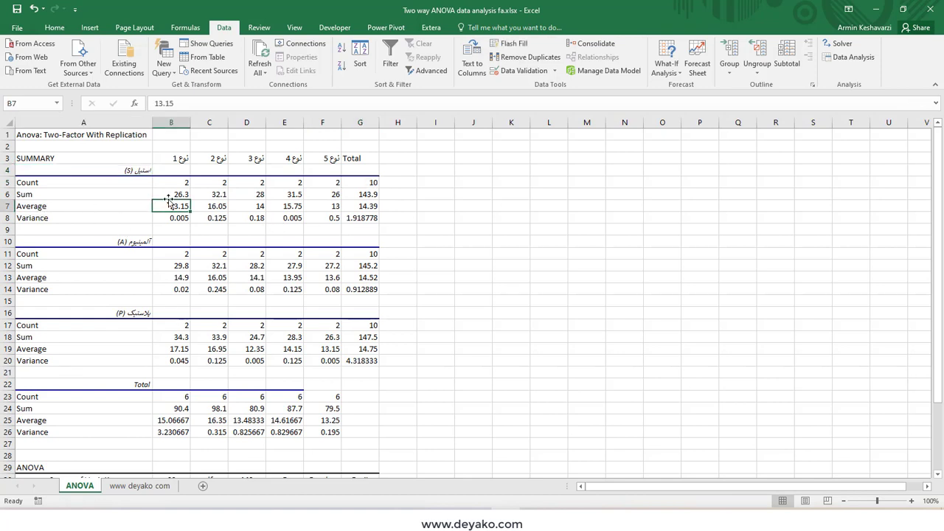
# Step: Compare with the data sheet, then point out steel type 1 Sum 26.3, Average 13.15 and Variance
pyautogui.click(139, 485)
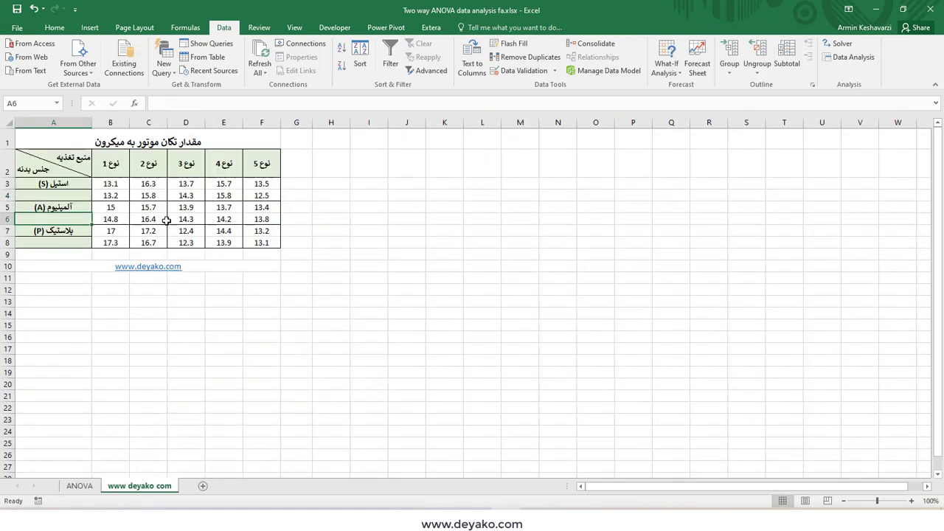
pyautogui.click(81, 485)
pyautogui.click(177, 195)
pyautogui.click(169, 206)
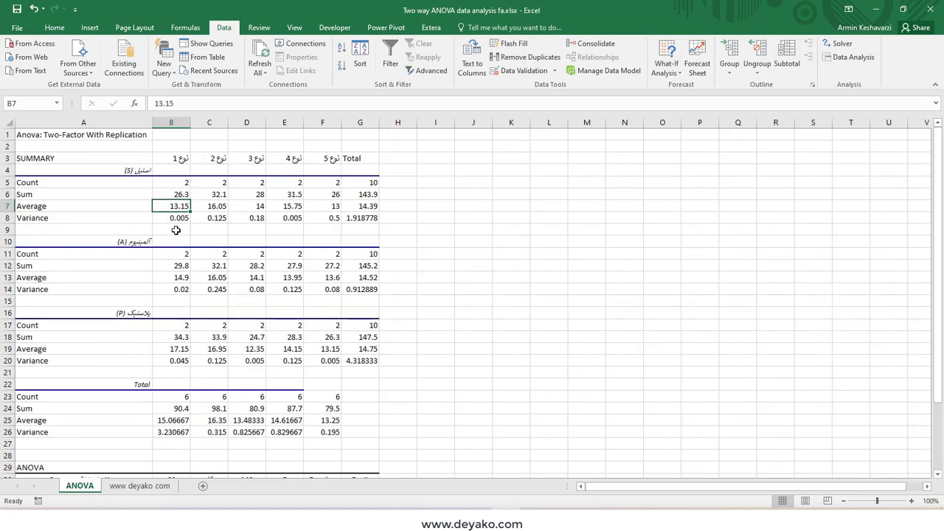
pyautogui.click(177, 215)
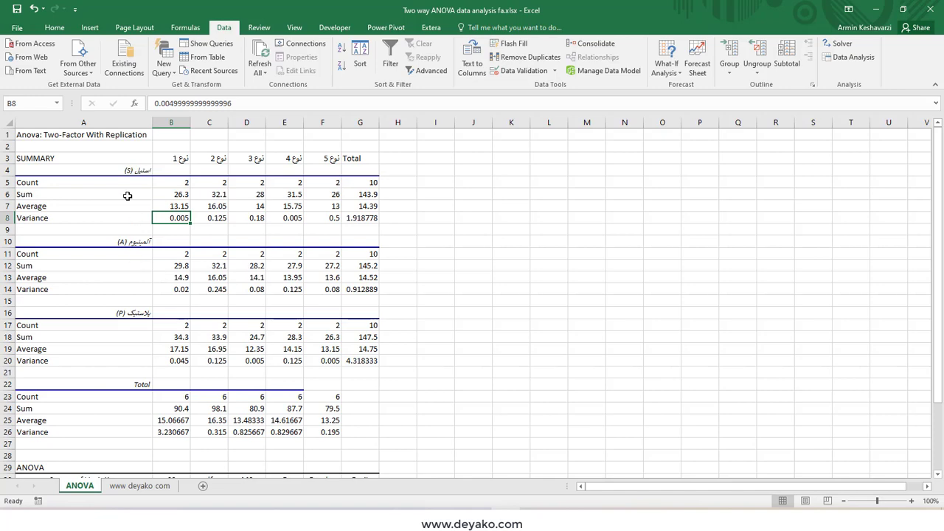
# Step: Highlight the aluminium and Total summary blocks, then select the type 1 readings B3:B8 on the data sheet
pyautogui.moveTo(76, 171); pyautogui.dragTo(291, 239)
pyautogui.scroll(-1, 173, 238)
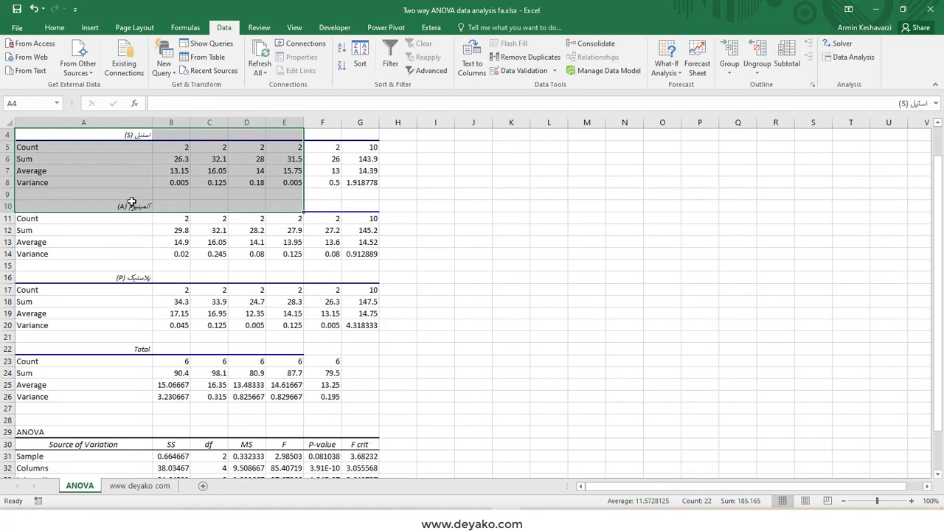
pyautogui.click(132, 201)
pyautogui.scroll(-2, 343, 272)
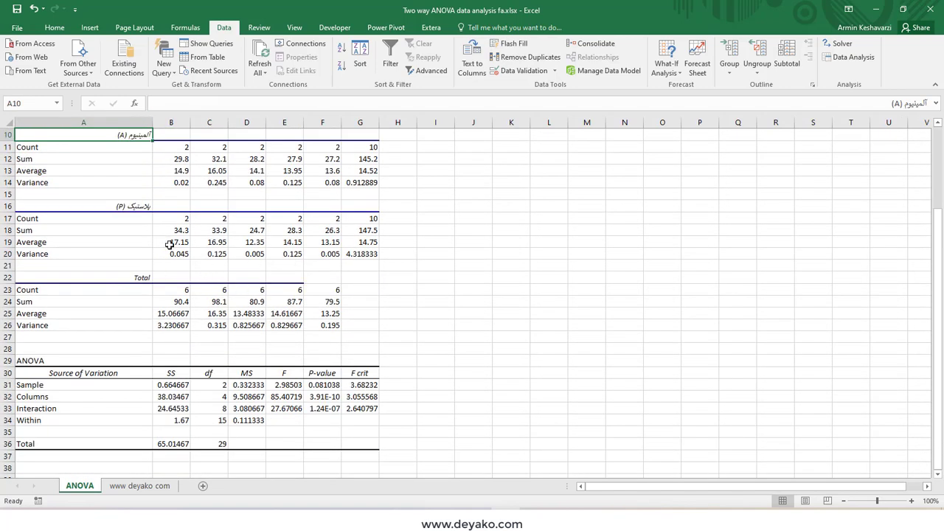
pyautogui.moveTo(122, 208); pyautogui.dragTo(383, 262)
pyautogui.scroll(-1, 107, 291)
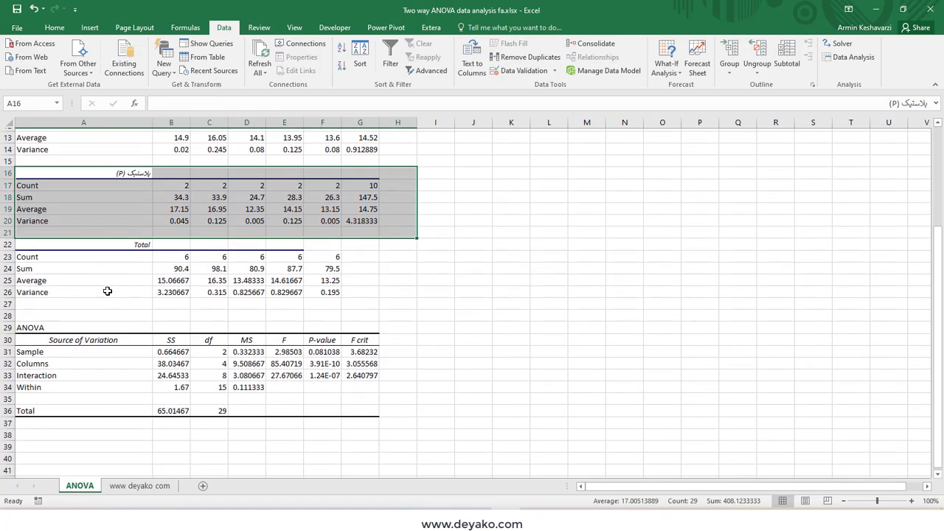
pyautogui.moveTo(130, 242); pyautogui.dragTo(322, 293)
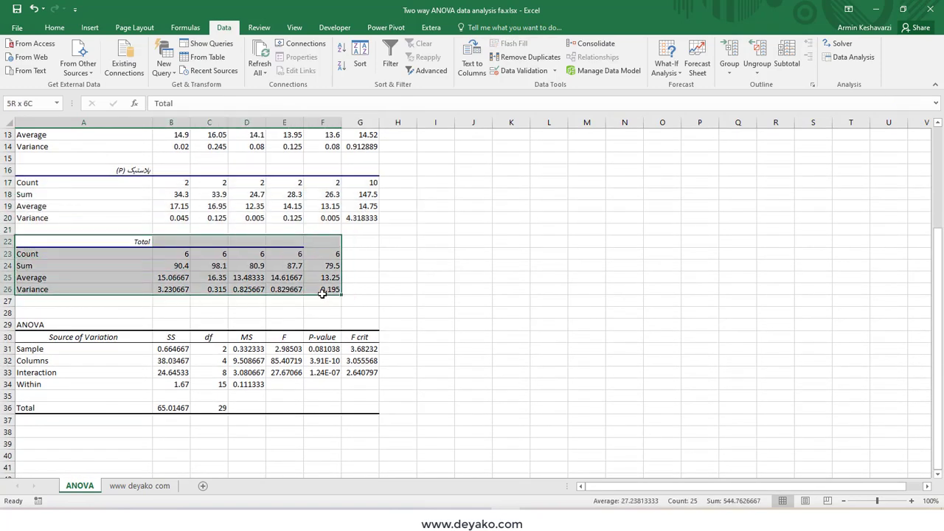
pyautogui.click(177, 254)
pyautogui.scroll(4, 251, 251)
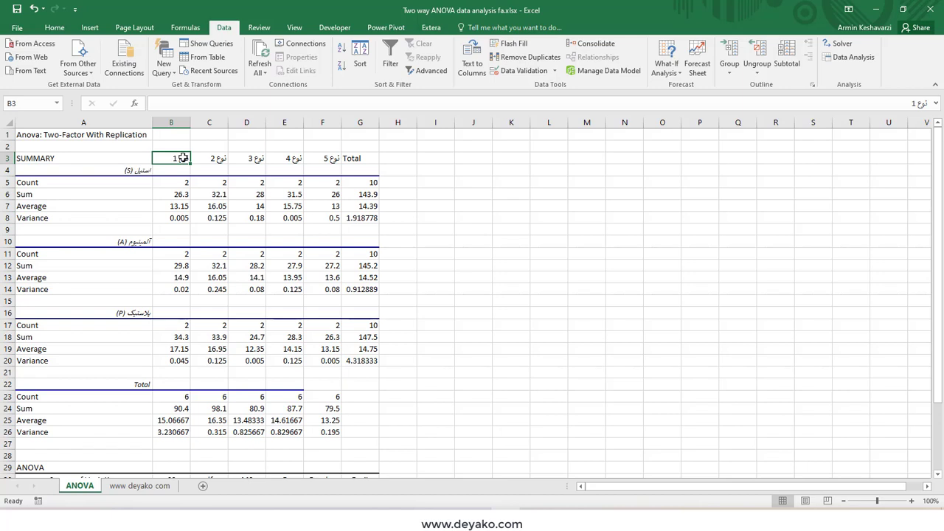
pyautogui.click(171, 397)
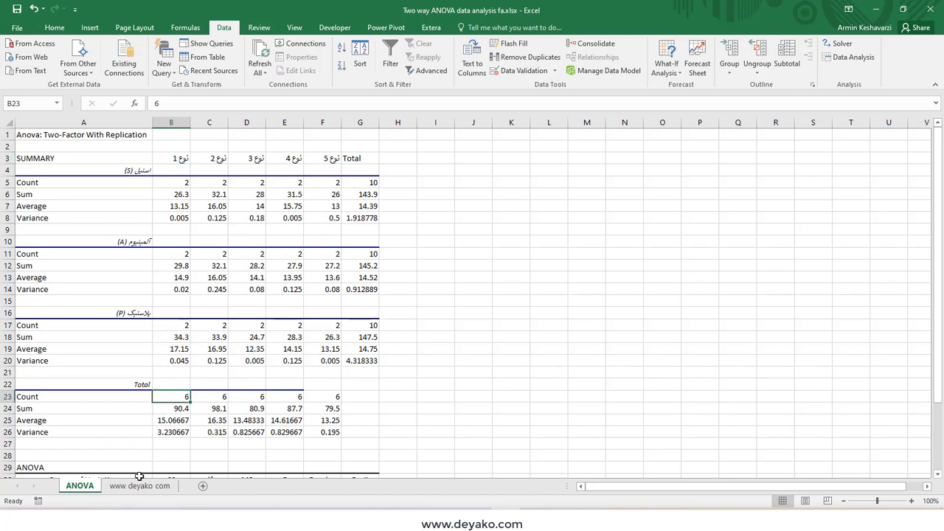
pyautogui.click(139, 486)
pyautogui.moveTo(111, 185)
pyautogui.mouseDown()
pyautogui.moveTo(109, 262)
pyautogui.moveTo(111, 243)
pyautogui.mouseUp()
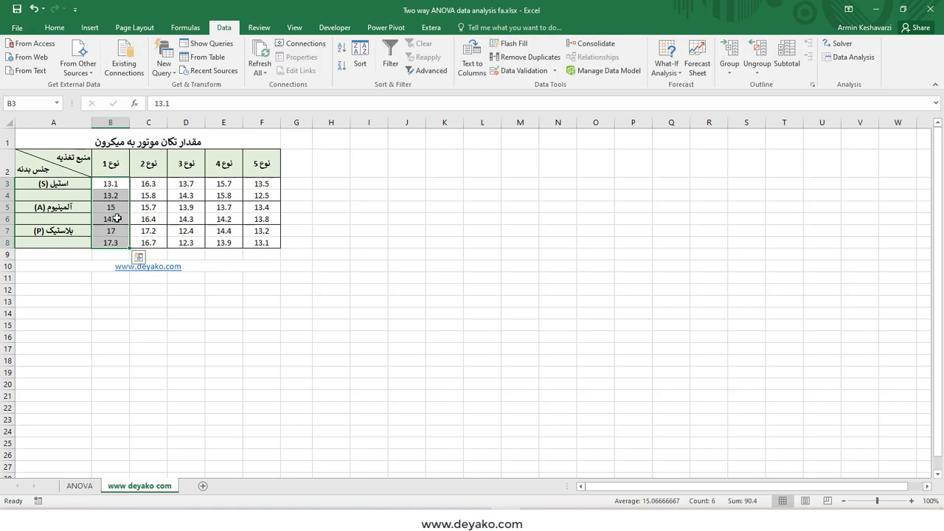
# Step: Go back to the ANOVA sheet and select the Total summary block
pyautogui.click(80, 486)
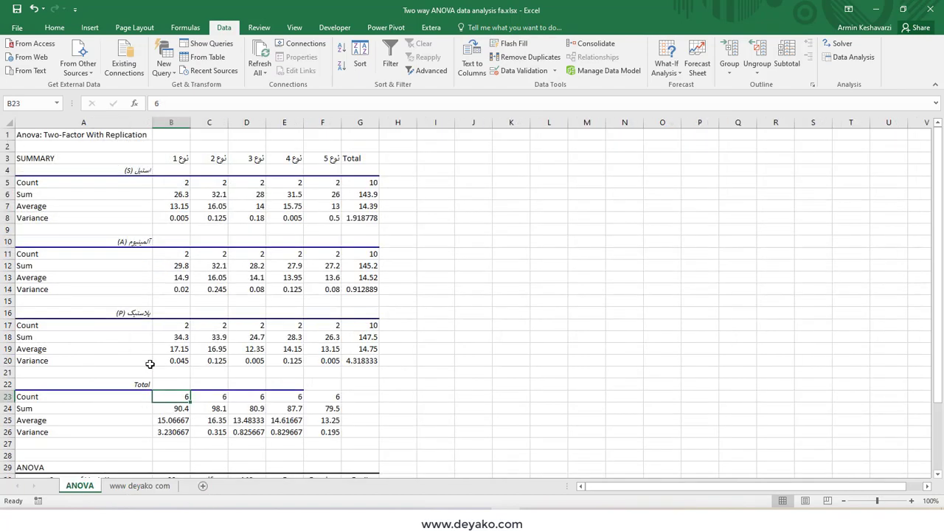
pyautogui.moveTo(137, 384); pyautogui.dragTo(330, 433)
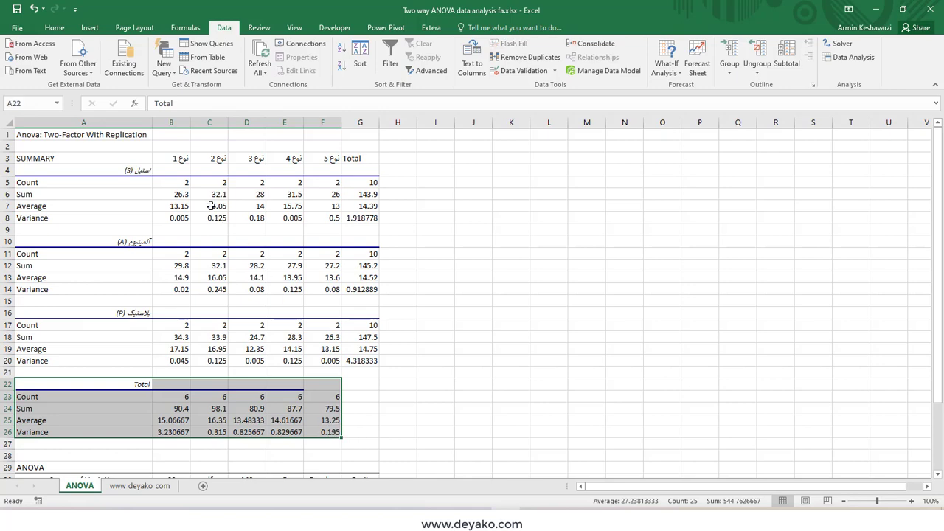
pyautogui.moveTo(168, 160); pyautogui.dragTo(333, 162)
pyautogui.scroll(-3, 311, 349)
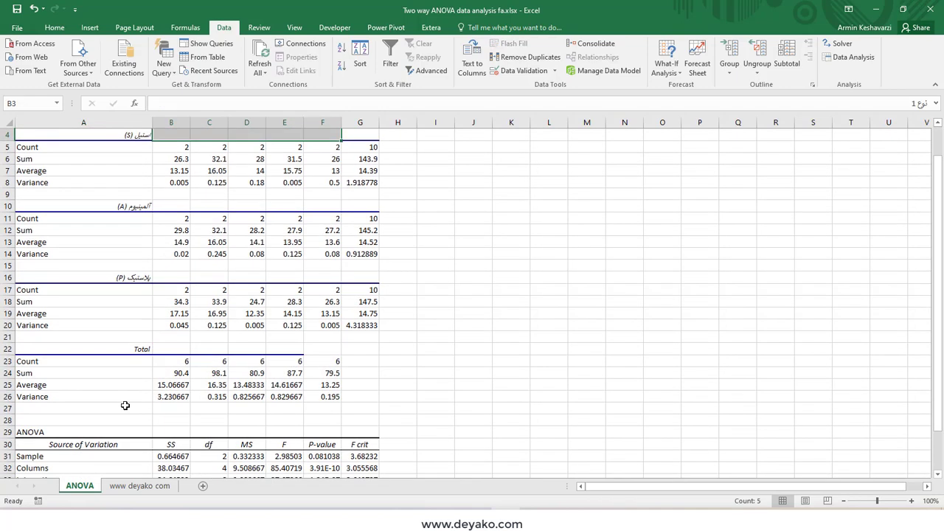
# Step: Point out type 1's total Count 6, Sum 90.4, Average 15.06667 and Variance 3.230667
pyautogui.click(185, 292)
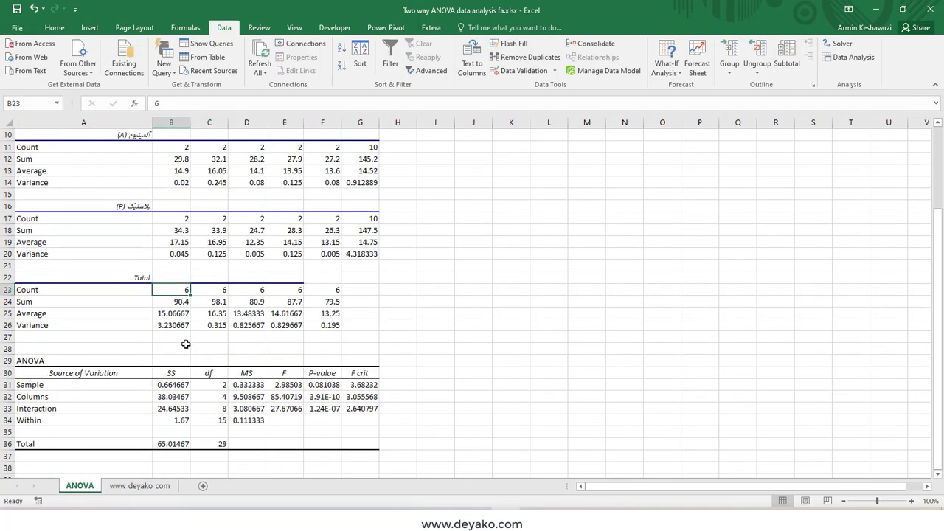
pyautogui.click(179, 301)
pyautogui.click(183, 315)
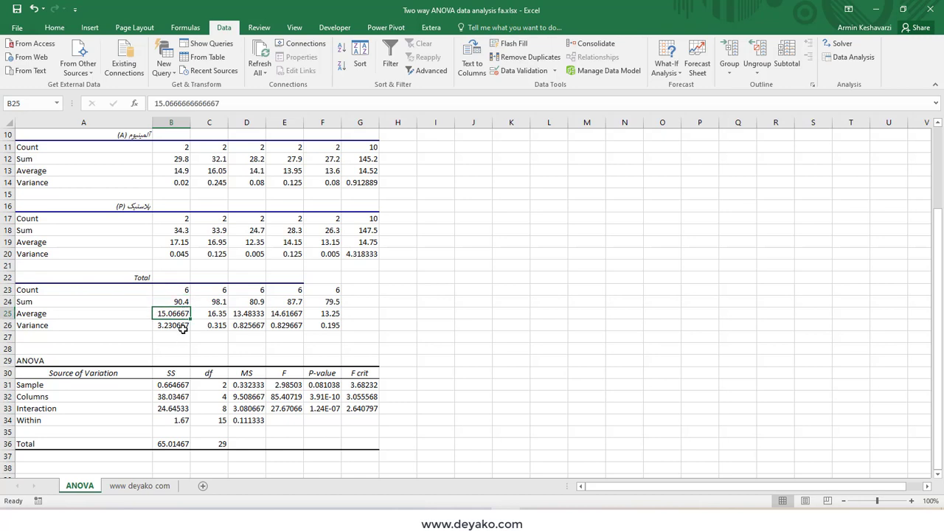
pyautogui.click(183, 328)
pyautogui.click(181, 302)
pyautogui.click(180, 314)
pyautogui.click(179, 328)
pyautogui.scroll(-3, 265, 316)
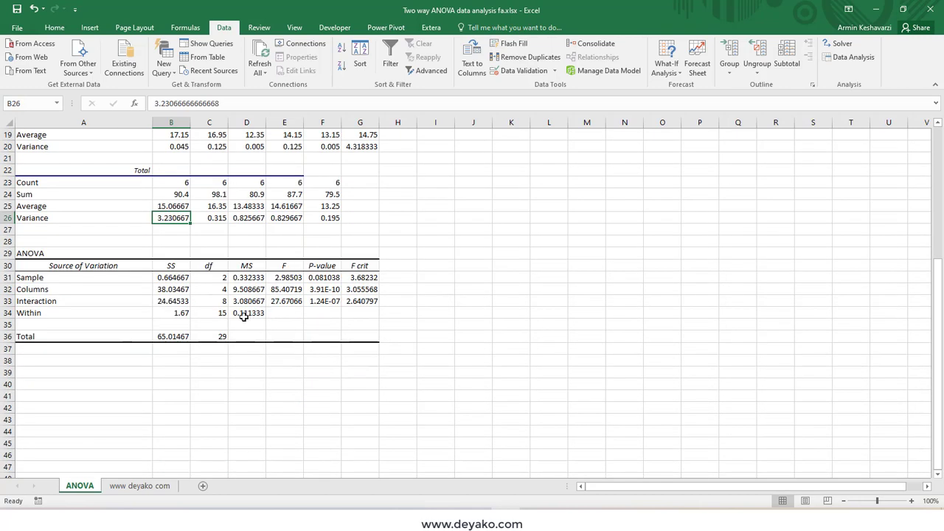
pyautogui.scroll(6, 280, 273)
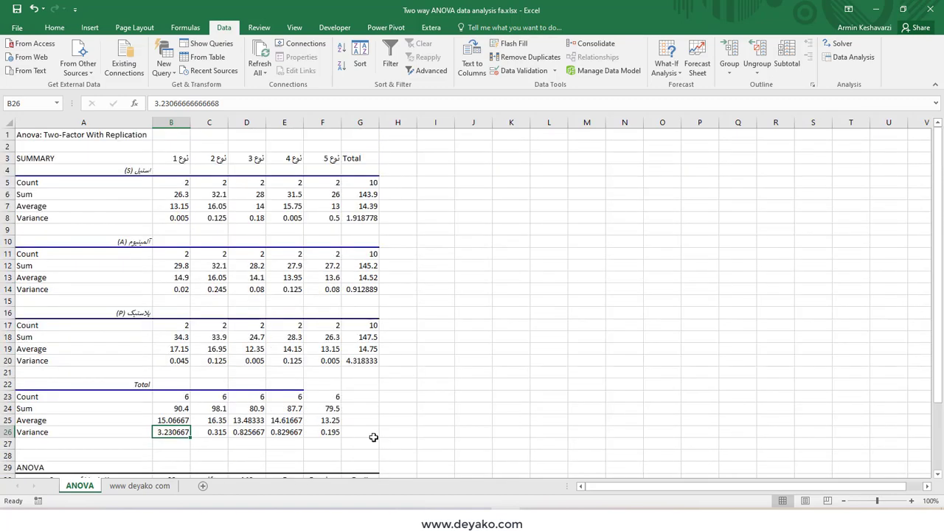
pyautogui.moveTo(398, 444); pyautogui.dragTo(30, 134)
pyautogui.scroll(-6, 394, 219)
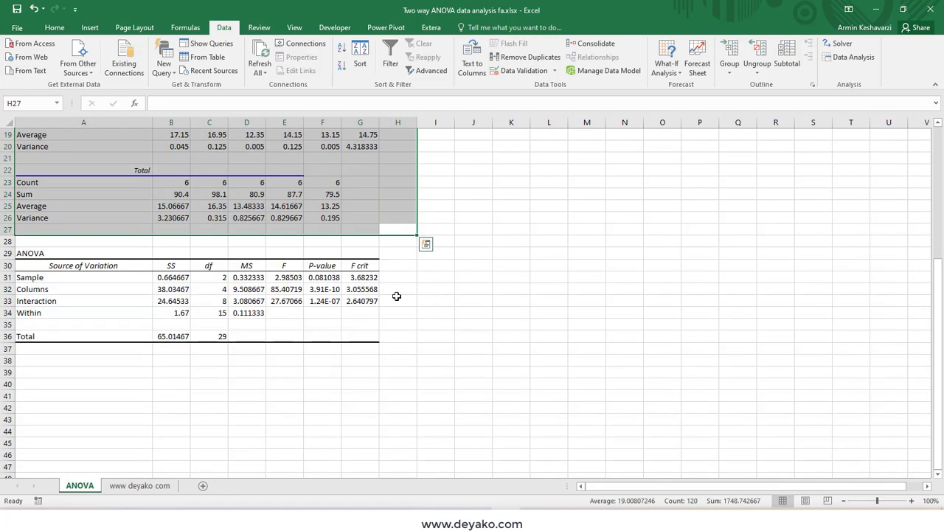
pyautogui.moveTo(49, 254); pyautogui.dragTo(368, 342)
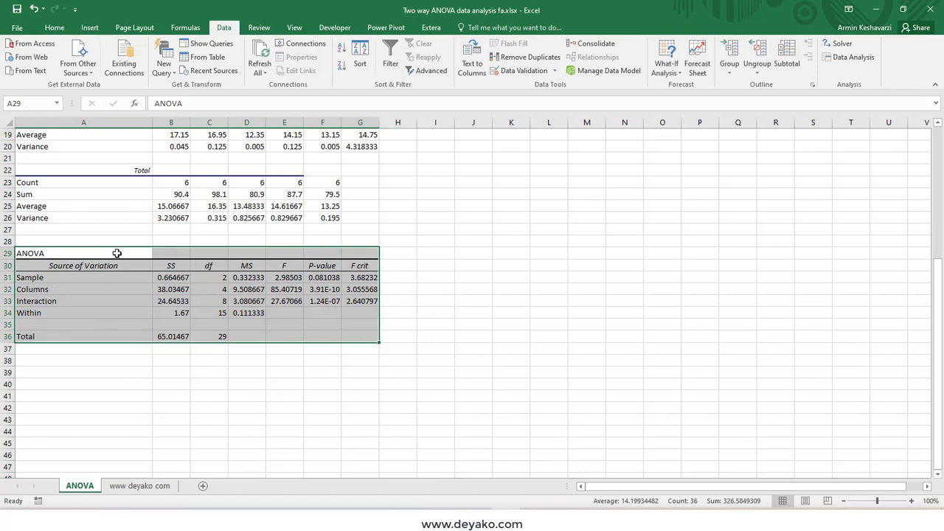
pyautogui.click(184, 266)
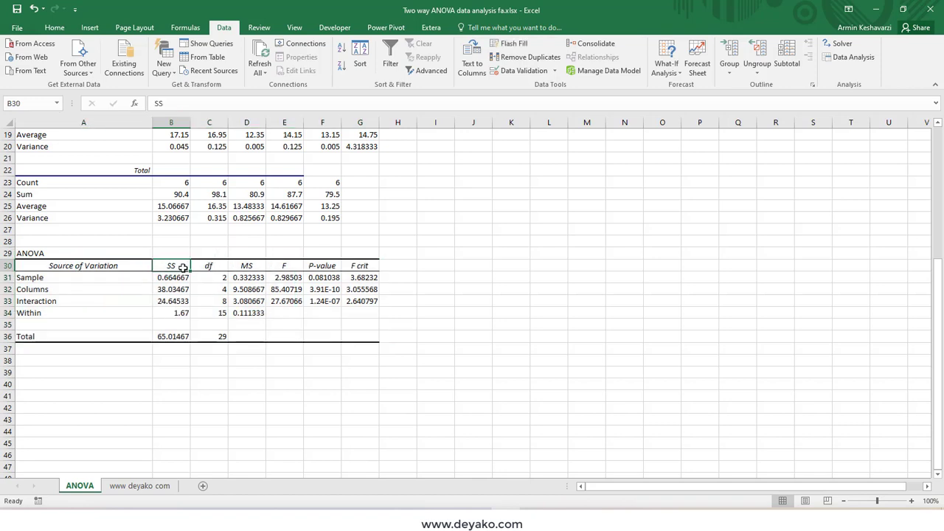
pyautogui.click(75, 279)
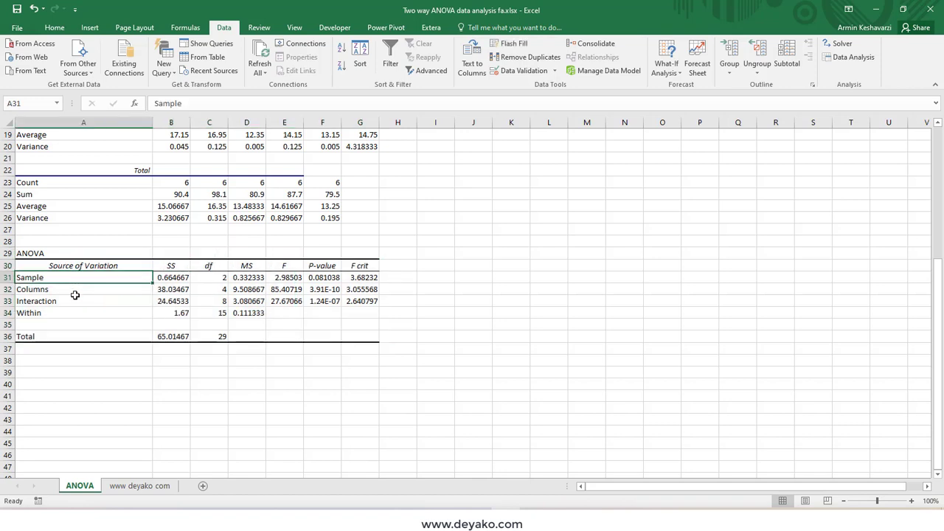
pyautogui.click(76, 298)
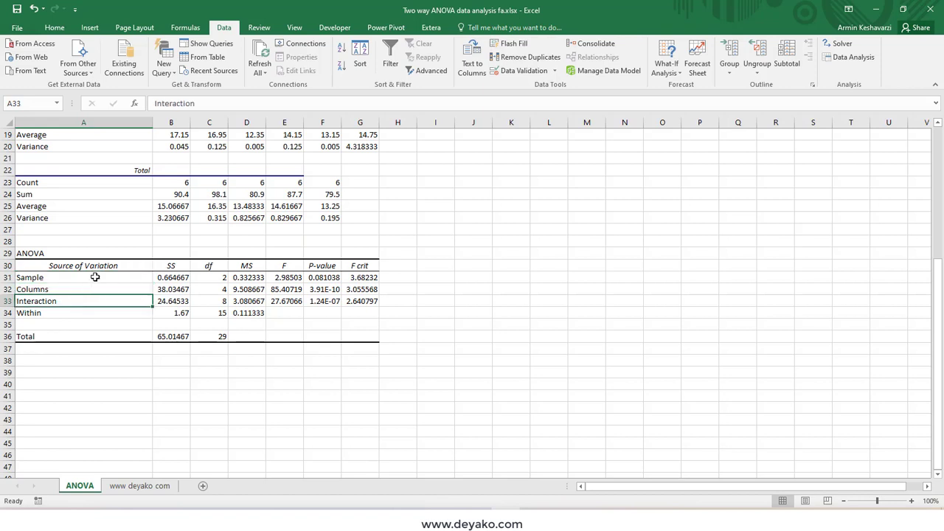
pyautogui.click(95, 276)
pyautogui.click(76, 290)
pyautogui.click(78, 301)
pyautogui.click(79, 314)
pyautogui.click(59, 338)
pyautogui.click(89, 278)
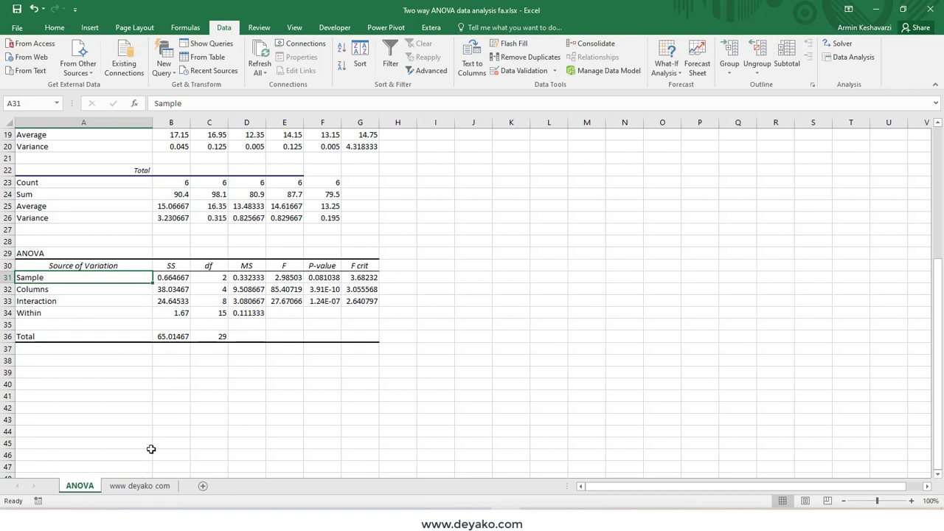
pyautogui.click(139, 484)
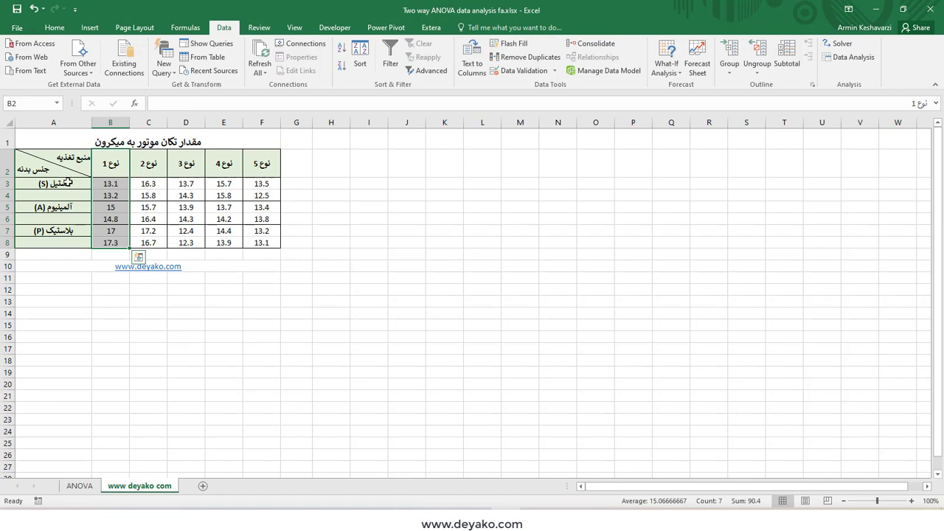
pyautogui.moveTo(68, 182); pyautogui.dragTo(255, 199)
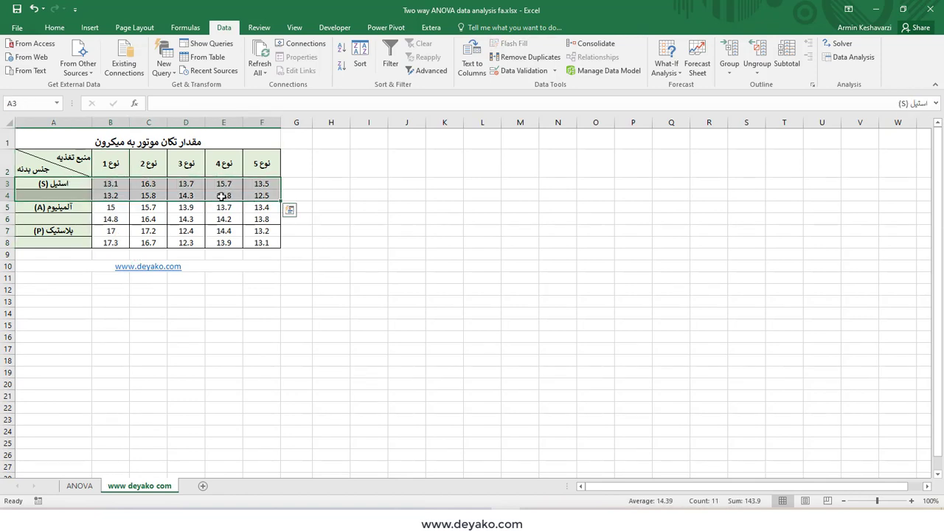
pyautogui.moveTo(118, 184)
pyautogui.mouseDown()
pyautogui.moveTo(147, 197)
pyautogui.moveTo(254, 193)
pyautogui.mouseUp()
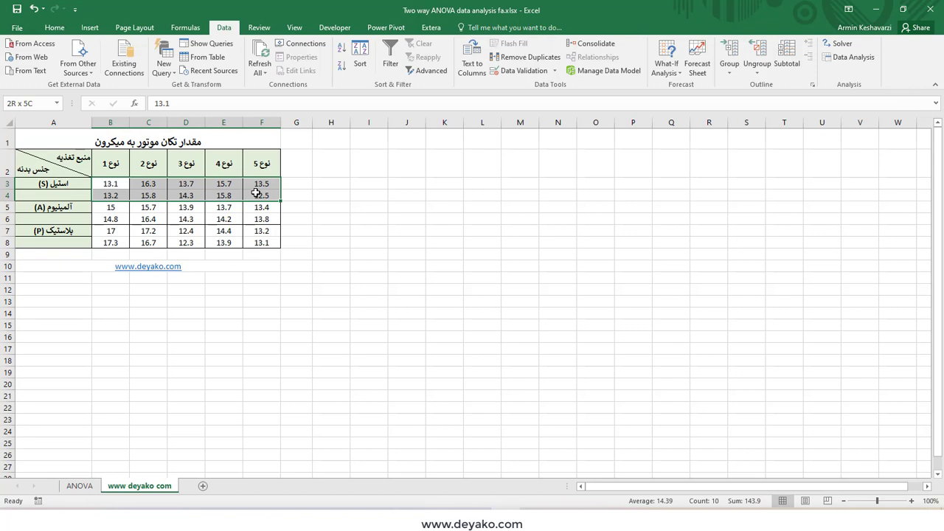
pyautogui.moveTo(256, 193); pyautogui.dragTo(256, 194)
pyautogui.hotkey('ctrl', 'q')
pyautogui.moveTo(104, 186); pyautogui.dragTo(262, 195)
pyautogui.moveTo(104, 207); pyautogui.dragTo(262, 219)
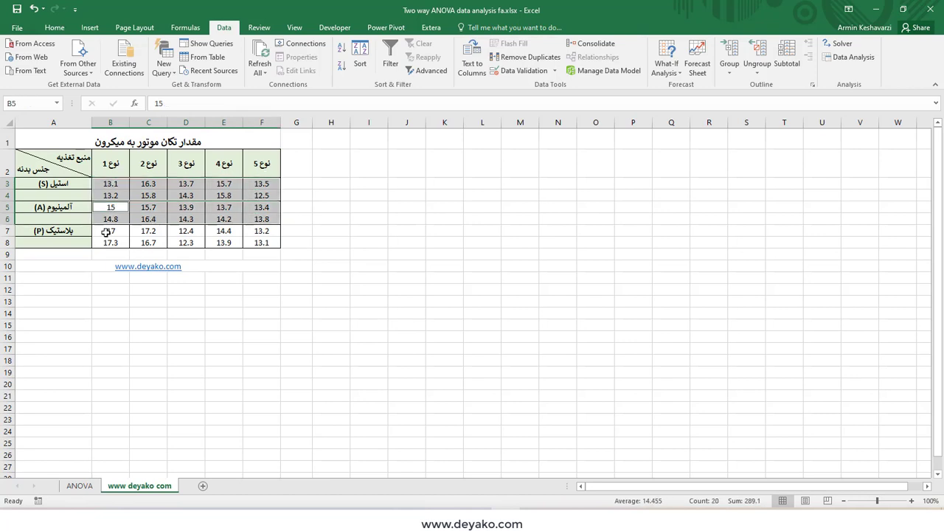
pyautogui.moveTo(107, 232); pyautogui.dragTo(260, 243)
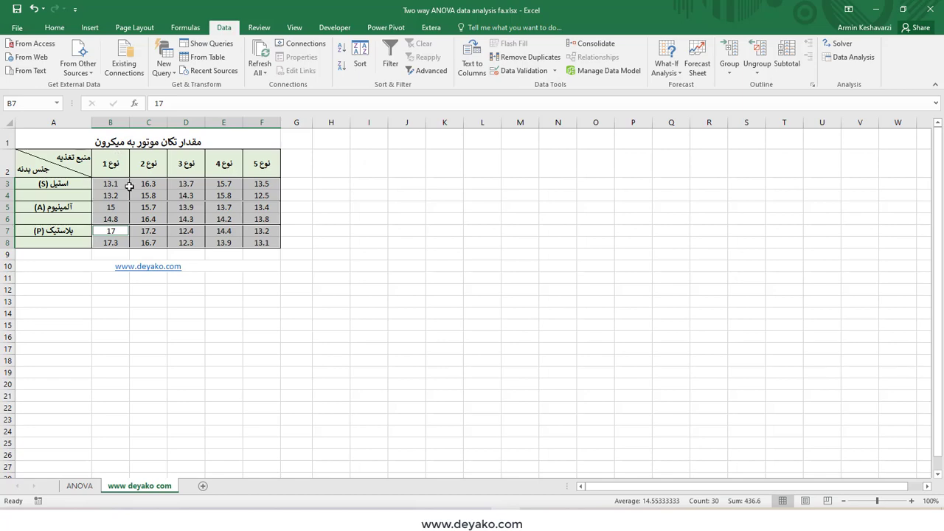
pyautogui.click(84, 486)
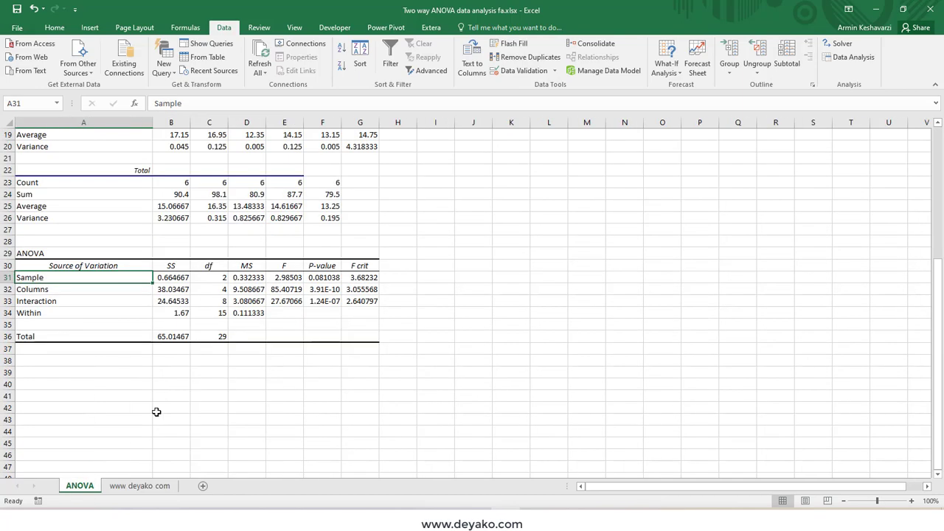
pyautogui.click(98, 289)
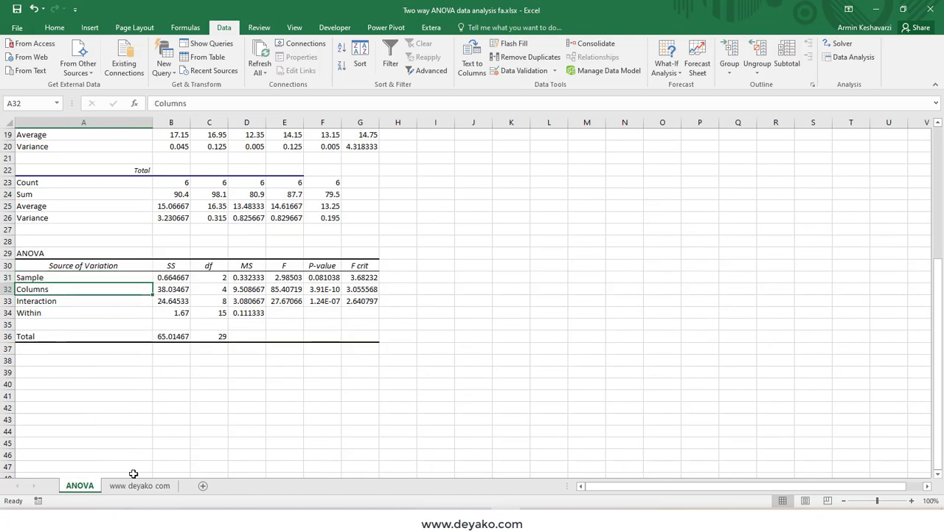
pyautogui.click(140, 486)
pyautogui.click(110, 184)
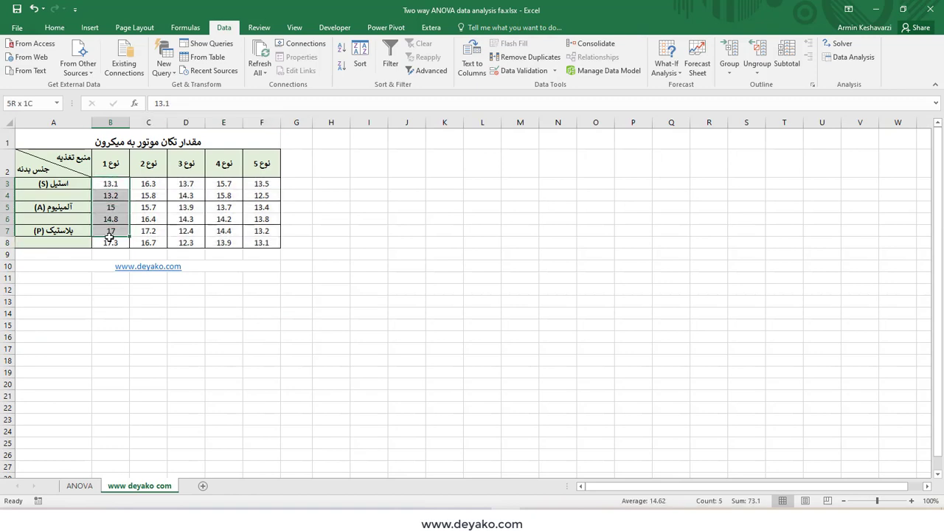
pyautogui.moveTo(112, 194); pyautogui.dragTo(113, 243)
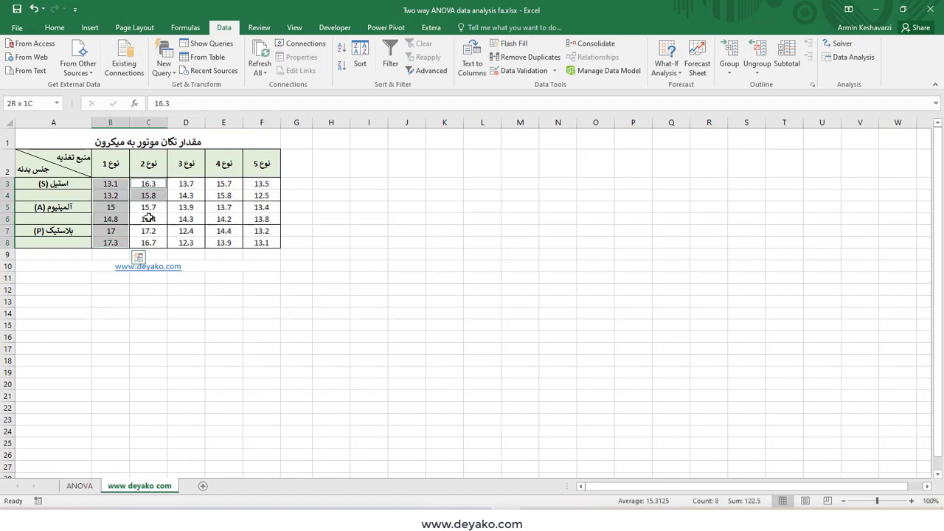
pyautogui.moveTo(149, 180); pyautogui.dragTo(148, 243)
pyautogui.moveTo(185, 184); pyautogui.dragTo(186, 243)
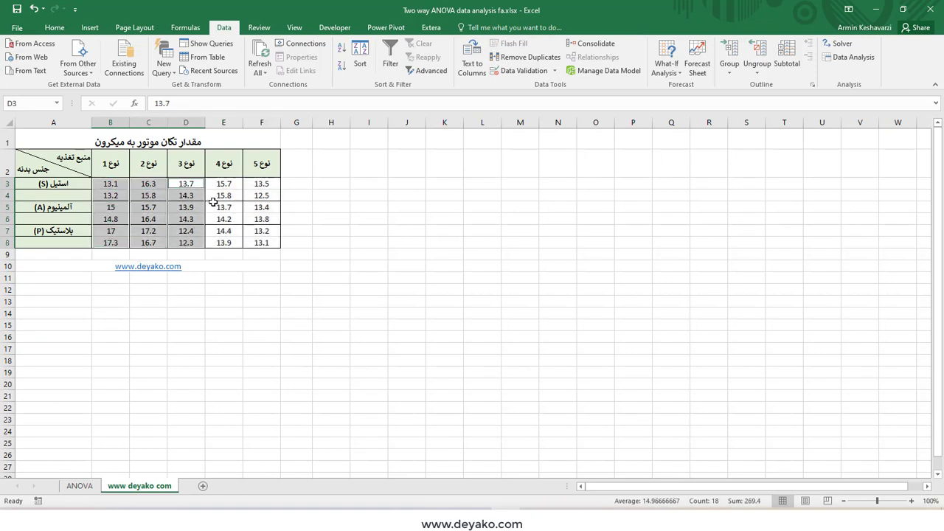
pyautogui.keyDown('ctrl'); pyautogui.moveTo(223, 183); pyautogui.dragTo(224, 242); pyautogui.keyUp('ctrl')
pyautogui.keyDown('ctrl'); pyautogui.moveTo(261, 196); pyautogui.dragTo(262, 254); pyautogui.keyUp('ctrl')
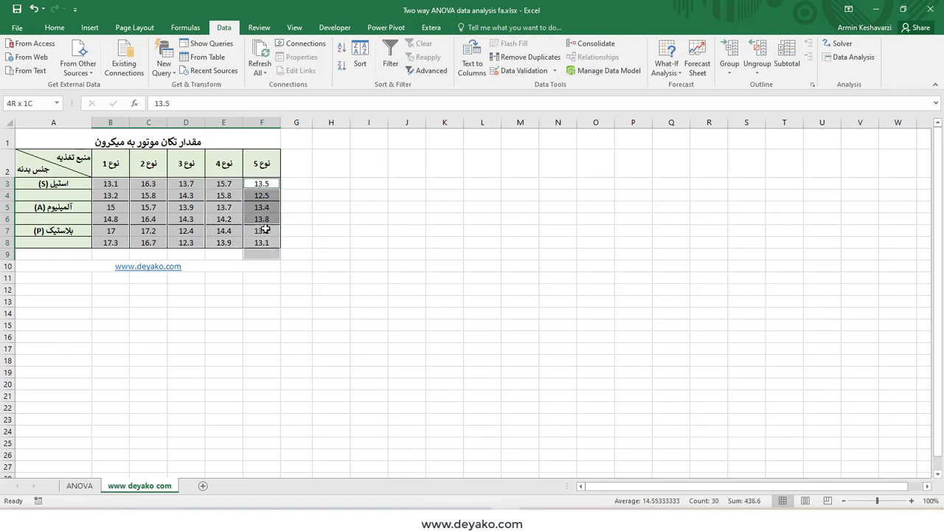
pyautogui.click(79, 485)
pyautogui.click(71, 301)
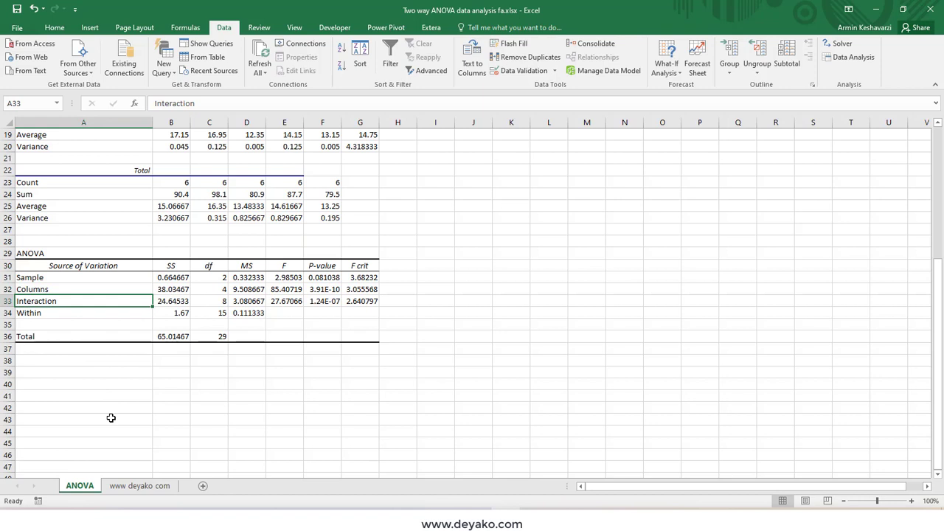
pyautogui.click(140, 486)
pyautogui.moveTo(122, 186); pyautogui.dragTo(118, 196)
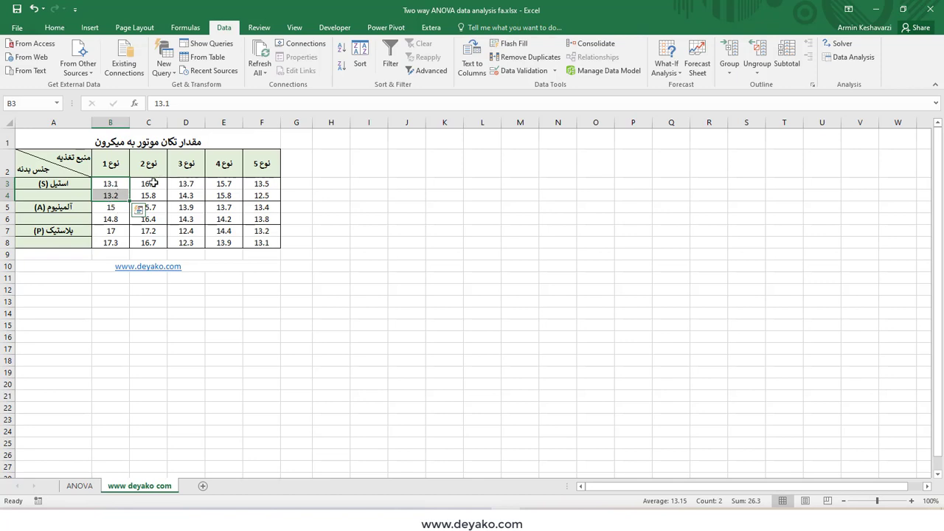
pyautogui.moveTo(153, 183)
pyautogui.keyDown('ctrl'); pyautogui.mouseDown()
pyautogui.moveTo(152, 196)
pyautogui.moveTo(232, 196)
pyautogui.mouseUp(); pyautogui.keyUp('ctrl')
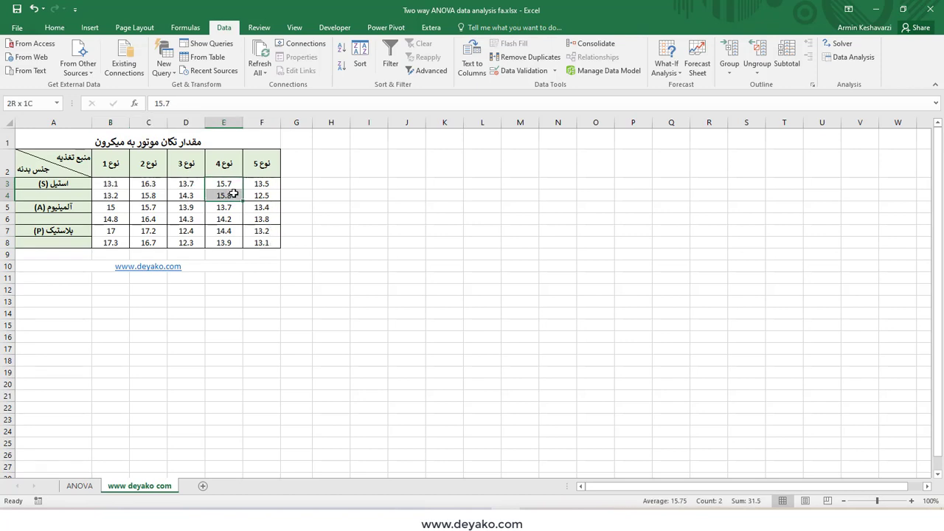
pyautogui.click(87, 485)
pyautogui.click(120, 487)
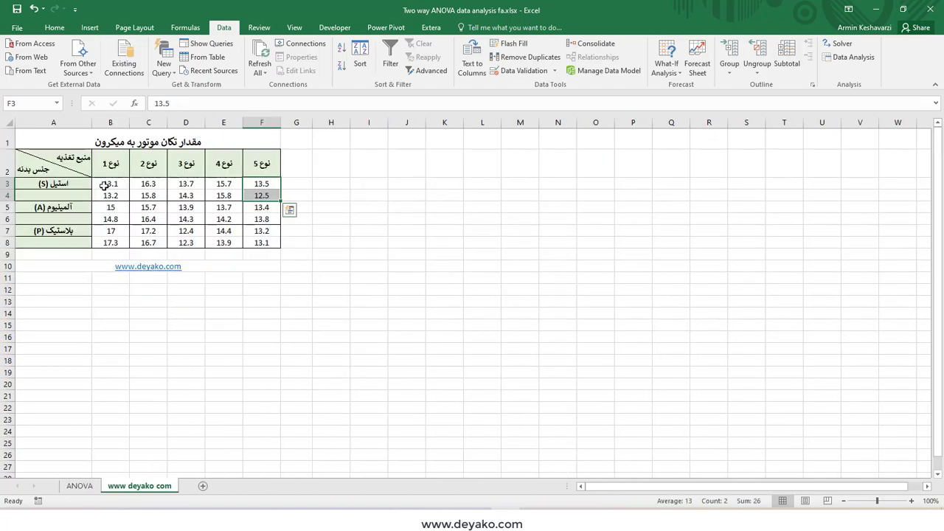
pyautogui.moveTo(104, 186); pyautogui.dragTo(107, 197)
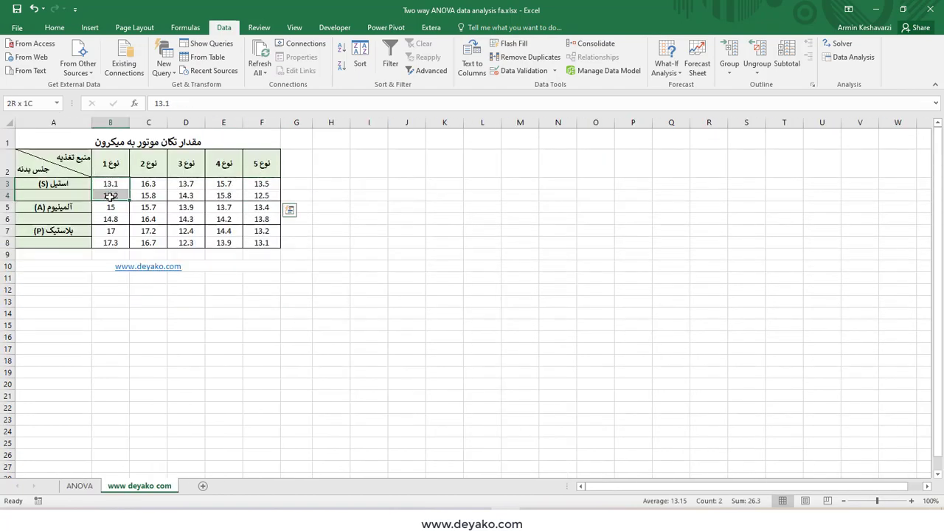
# Step: Relate the Within sum of squares 1.67 to the paired steel replicates on the data sheet
pyautogui.click(80, 486)
pyautogui.click(126, 314)
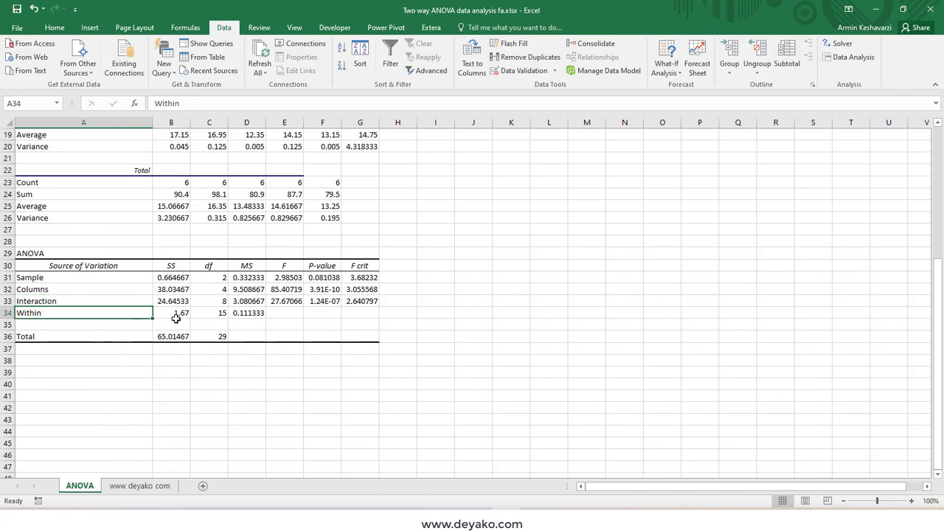
pyautogui.click(170, 312)
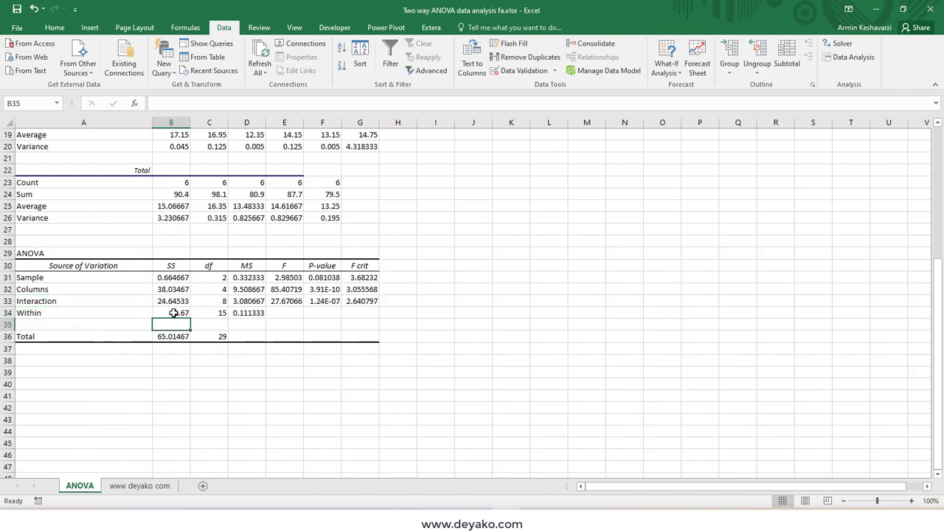
pyautogui.click(139, 486)
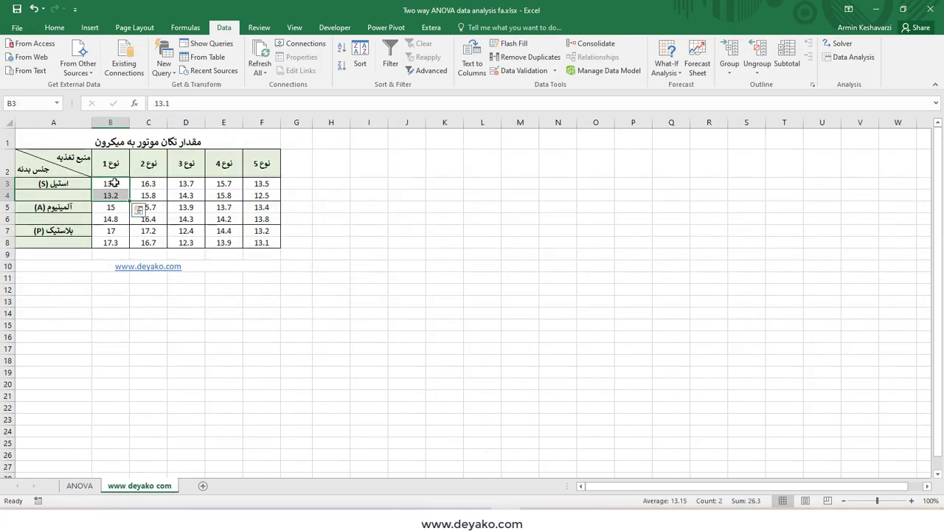
pyautogui.moveTo(115, 183)
pyautogui.mouseDown()
pyautogui.moveTo(115, 196)
pyautogui.moveTo(147, 209)
pyautogui.mouseUp()
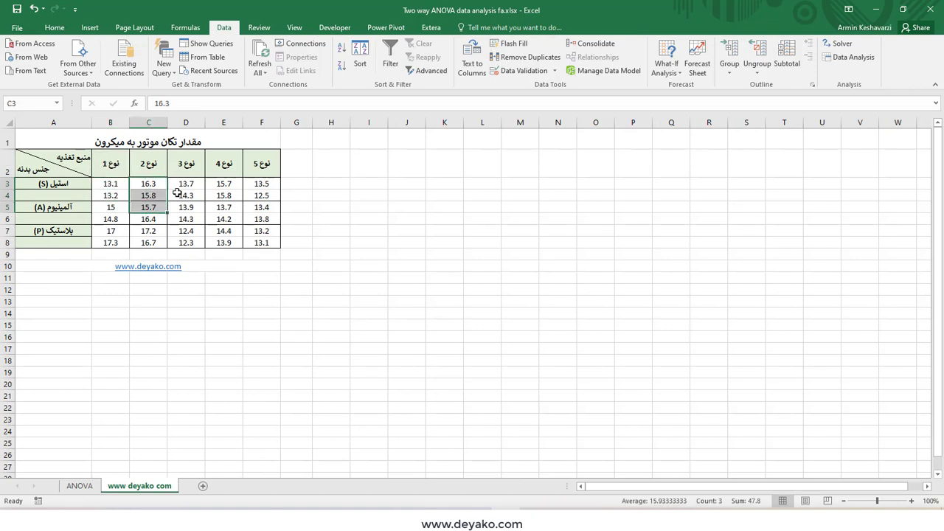
pyautogui.moveTo(194, 184)
pyautogui.mouseDown()
pyautogui.moveTo(188, 195)
pyautogui.moveTo(264, 199)
pyautogui.mouseUp()
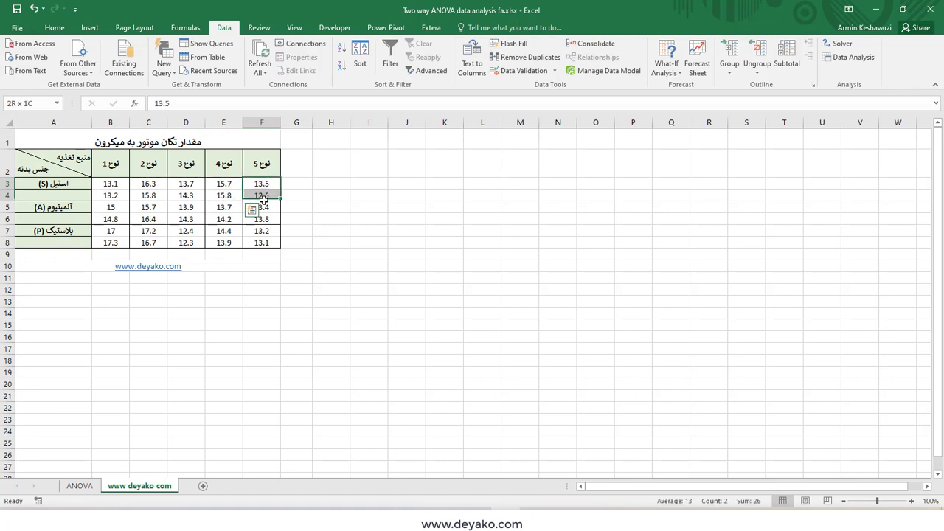
# Step: Relate the Total sum of squares to all readings B3:F8, pointing out the steel values
pyautogui.click(79, 486)
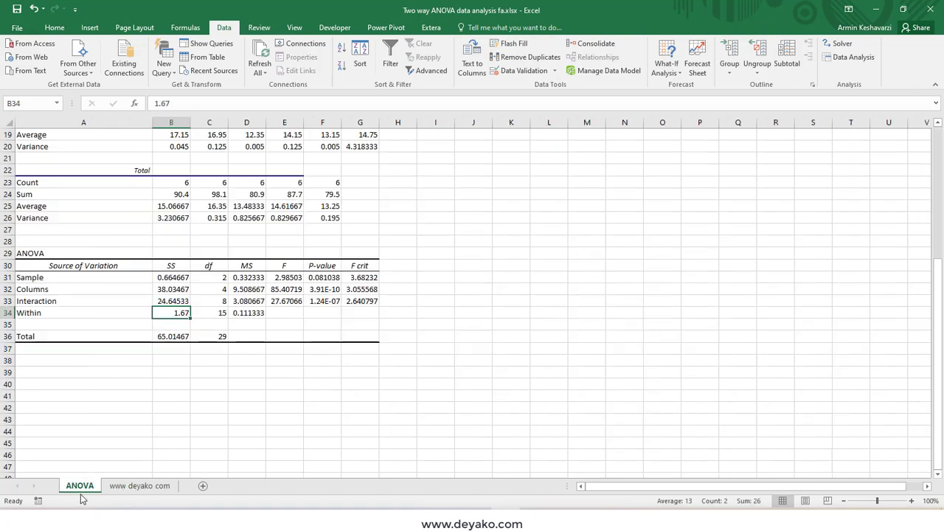
pyautogui.click(172, 337)
pyautogui.click(132, 486)
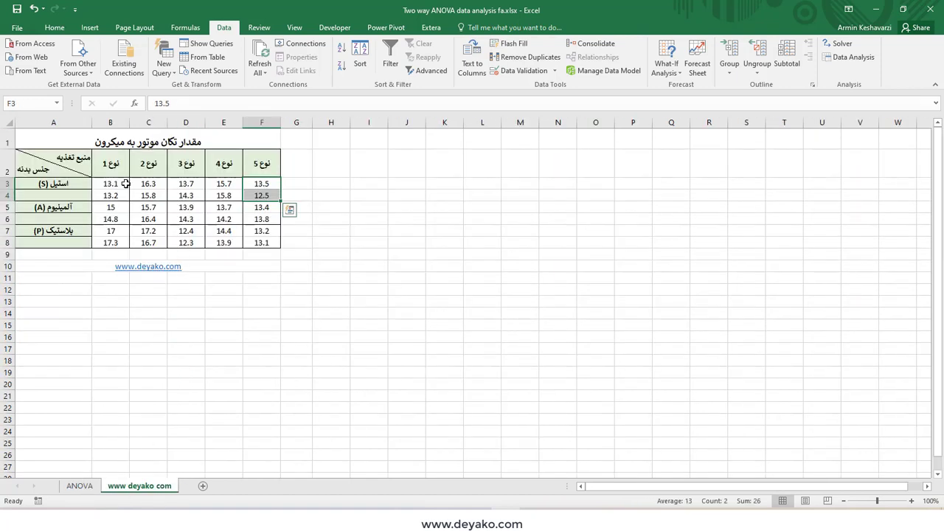
pyautogui.moveTo(126, 183); pyautogui.dragTo(269, 243)
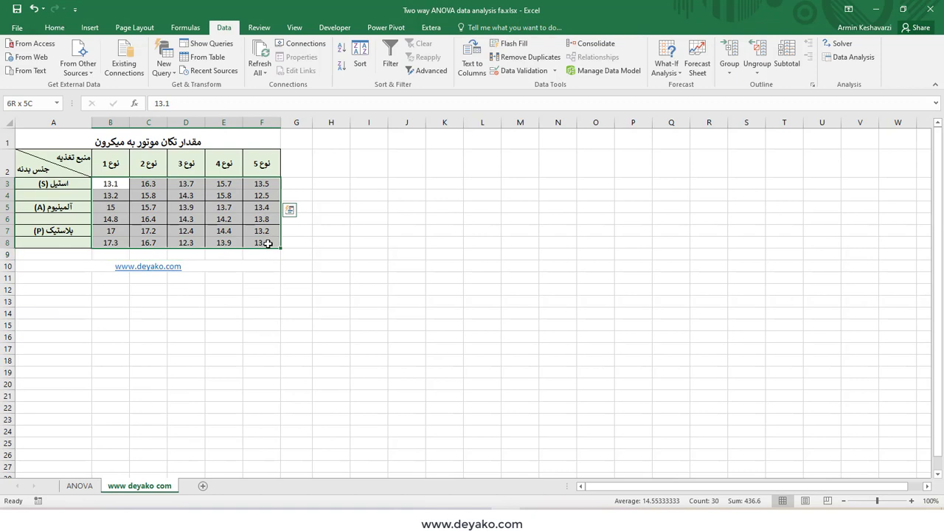
pyautogui.click(126, 183)
pyautogui.click(150, 184)
pyautogui.click(186, 187)
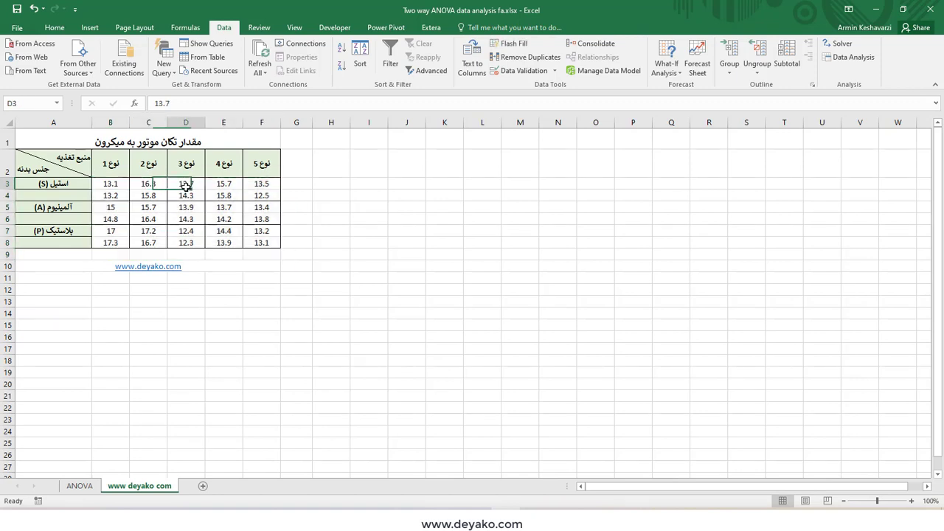
pyautogui.click(245, 184)
pyautogui.click(233, 183)
pyautogui.click(122, 195)
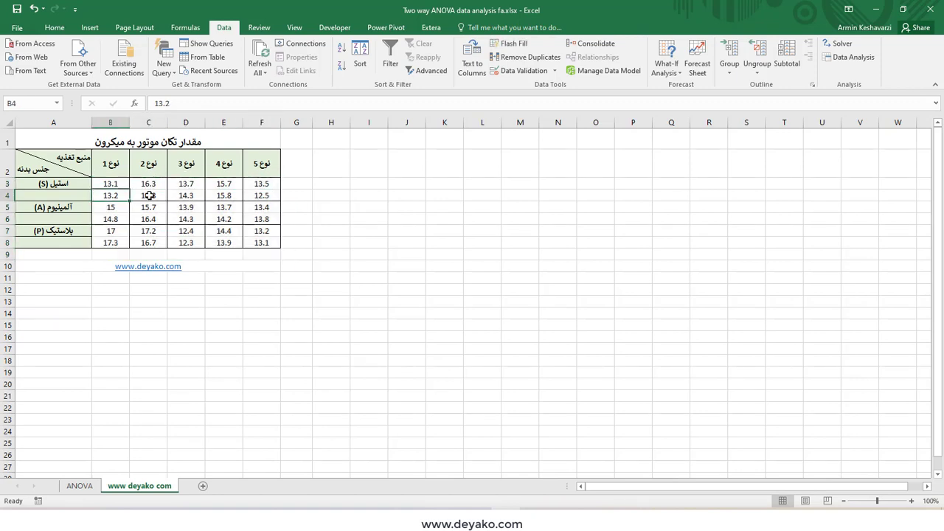
pyautogui.click(150, 196)
# Step: Point out the degrees of freedom for Sample, Columns, Interaction and Within, totalling 29
pyautogui.click(93, 488)
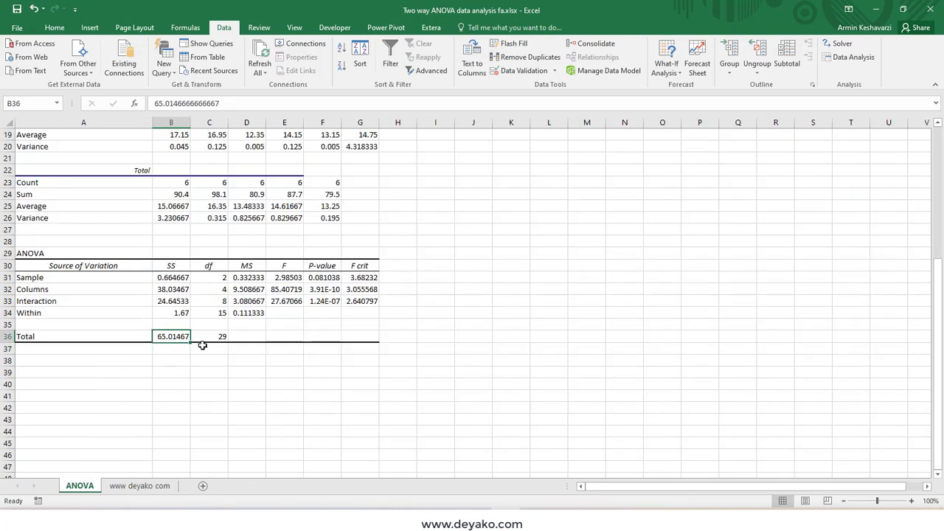
pyautogui.click(222, 277)
pyautogui.click(222, 289)
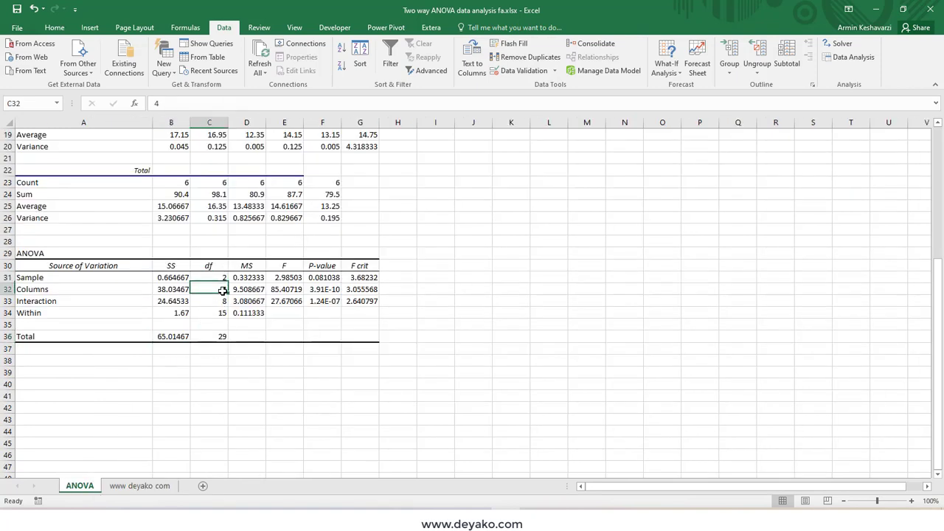
pyautogui.click(222, 301)
pyautogui.click(222, 314)
pyautogui.moveTo(222, 278); pyautogui.dragTo(222, 337)
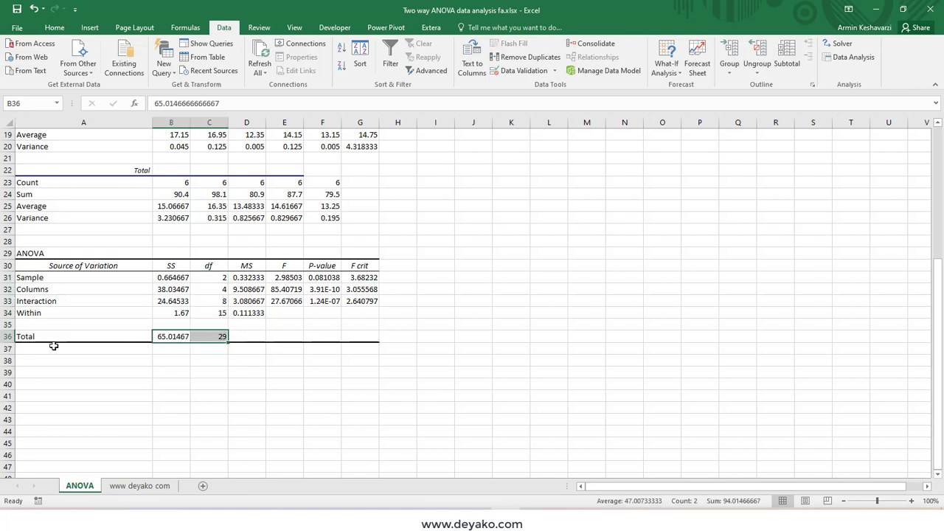
pyautogui.click(207, 340)
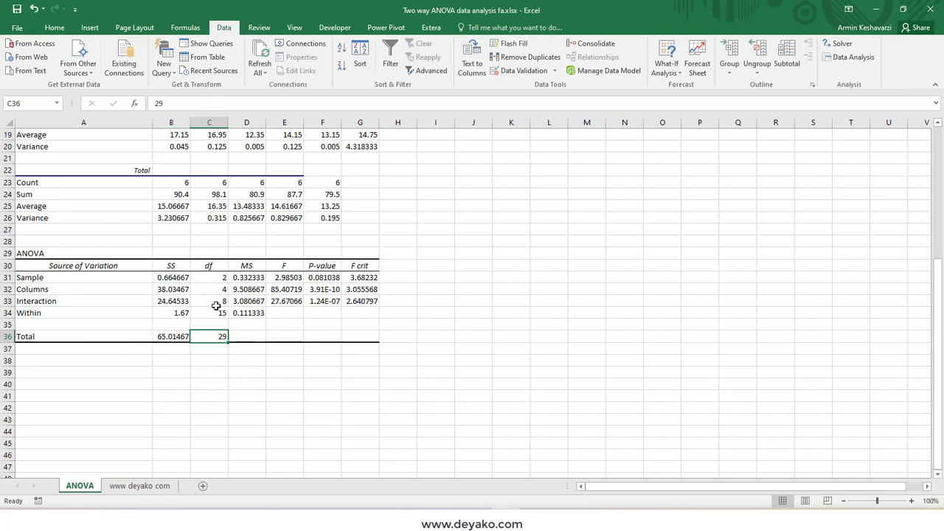
pyautogui.click(254, 336)
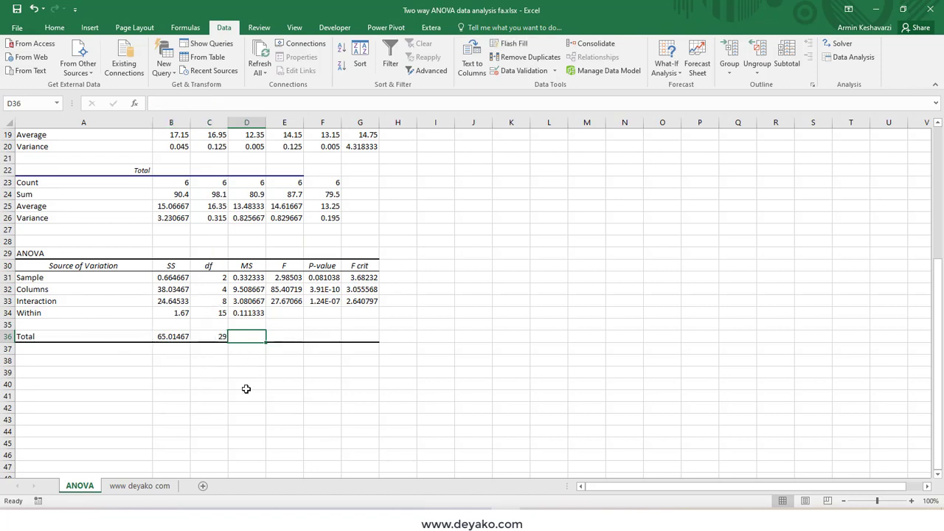
# Step: Compare the Sample sum of squares and mean square 0.332333 against the full data block
pyautogui.click(140, 485)
pyautogui.moveTo(104, 188); pyautogui.dragTo(263, 243)
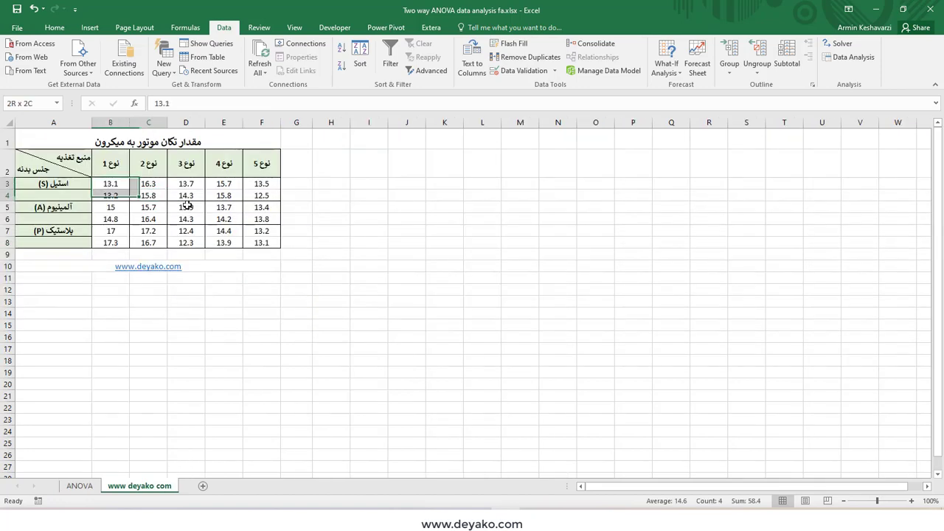
pyautogui.click(79, 486)
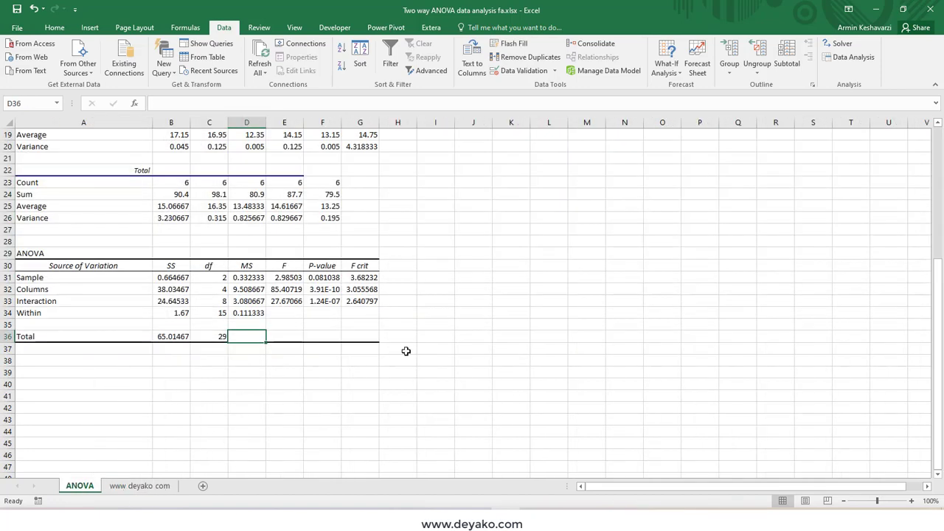
pyautogui.click(174, 280)
pyautogui.click(261, 277)
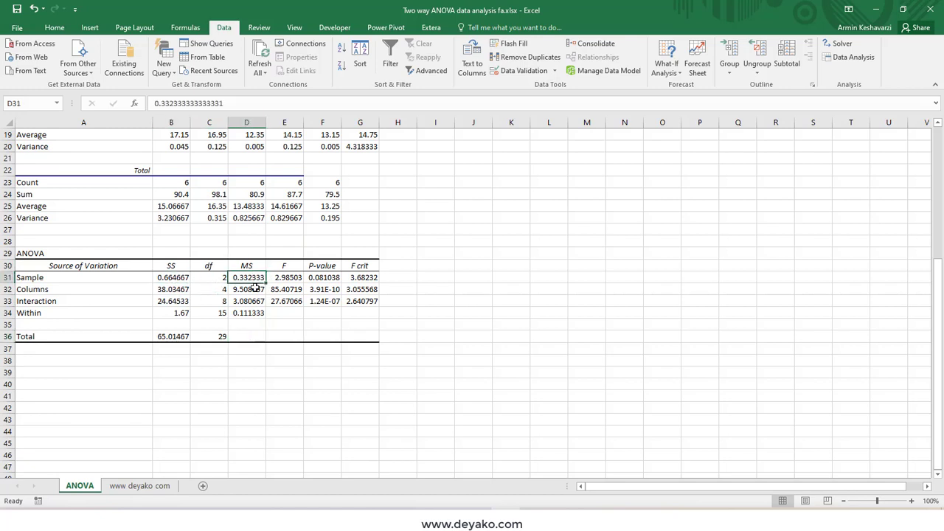
pyautogui.press('Down')
pyautogui.press('Down')
# Step: Append A, B, AB and E to the Sample, Columns, Interaction and Within labels in A31:A34
pyautogui.click(253, 276)
pyautogui.doubleClick(104, 280)
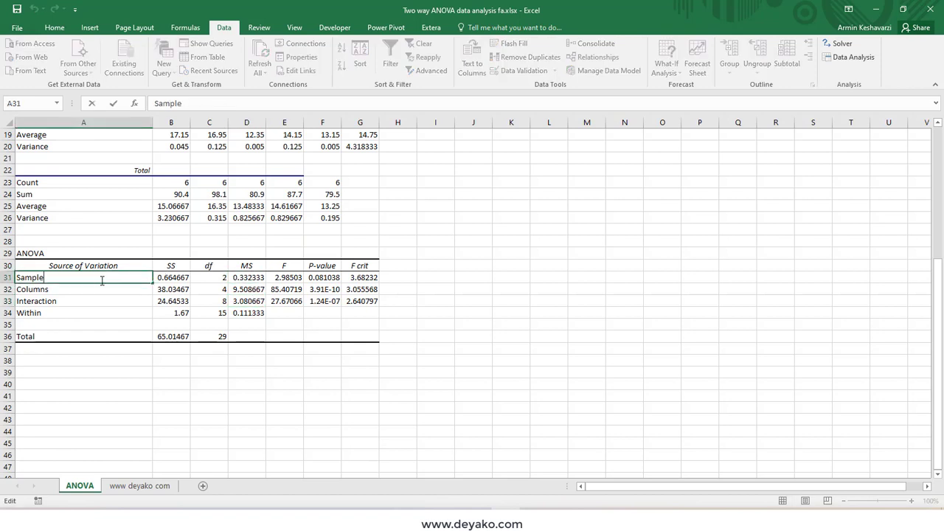
pyautogui.write(' A')
pyautogui.click(88, 289)
pyautogui.doubleClick(88, 289)
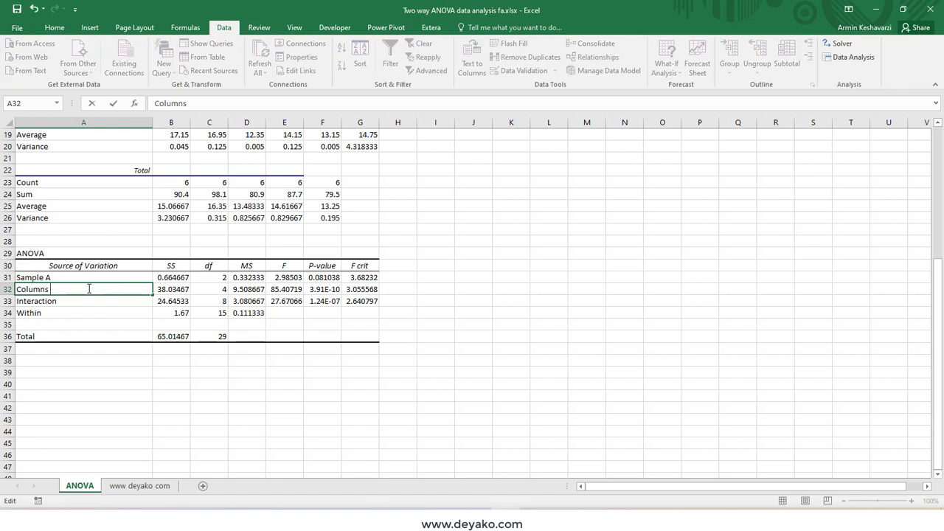
pyautogui.write('B')
pyautogui.doubleClick(69, 301)
pyautogui.write('AB')
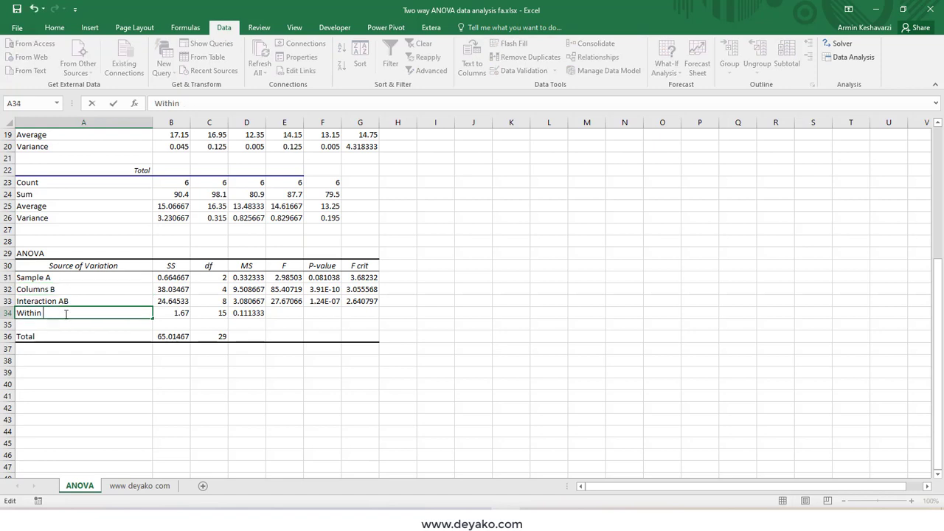
pyautogui.doubleClick(65, 313)
pyautogui.write('E')
pyautogui.click(62, 360)
pyautogui.moveTo(88, 279); pyautogui.dragTo(89, 313)
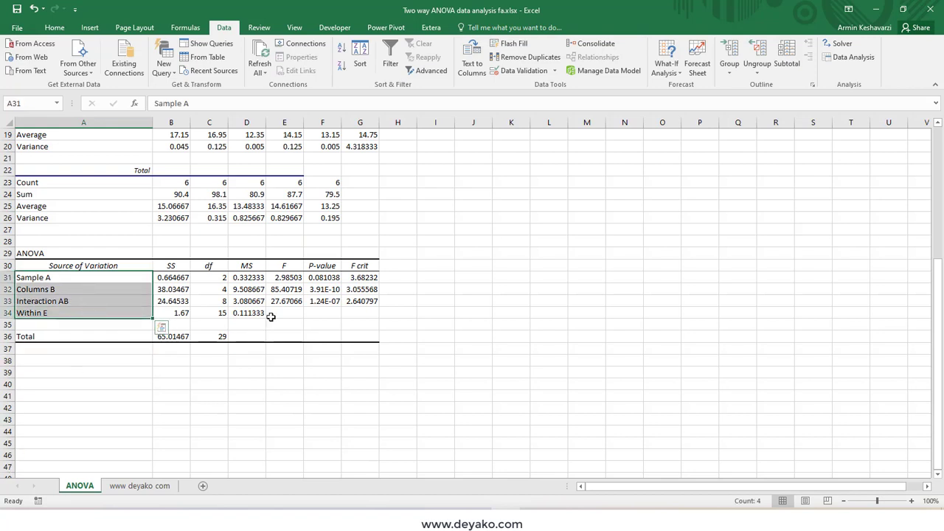
pyautogui.click(218, 276)
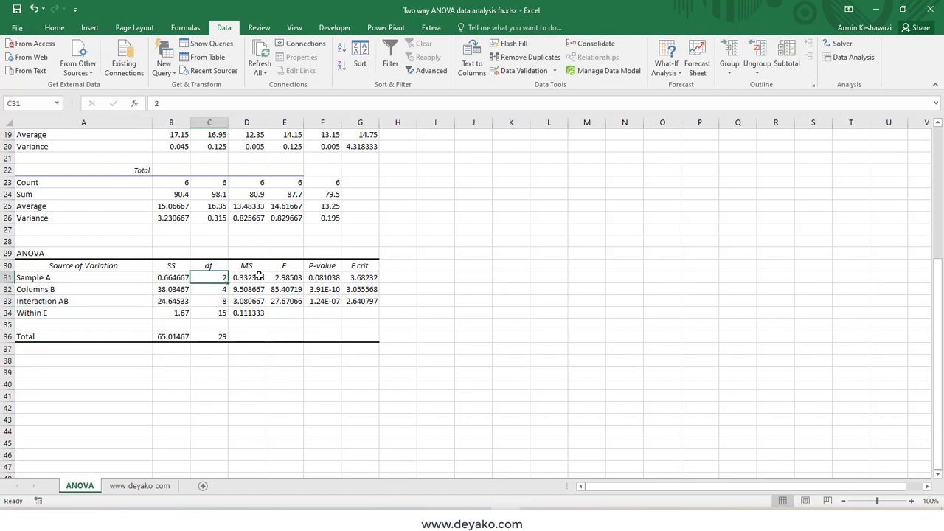
pyautogui.click(255, 277)
pyautogui.click(256, 290)
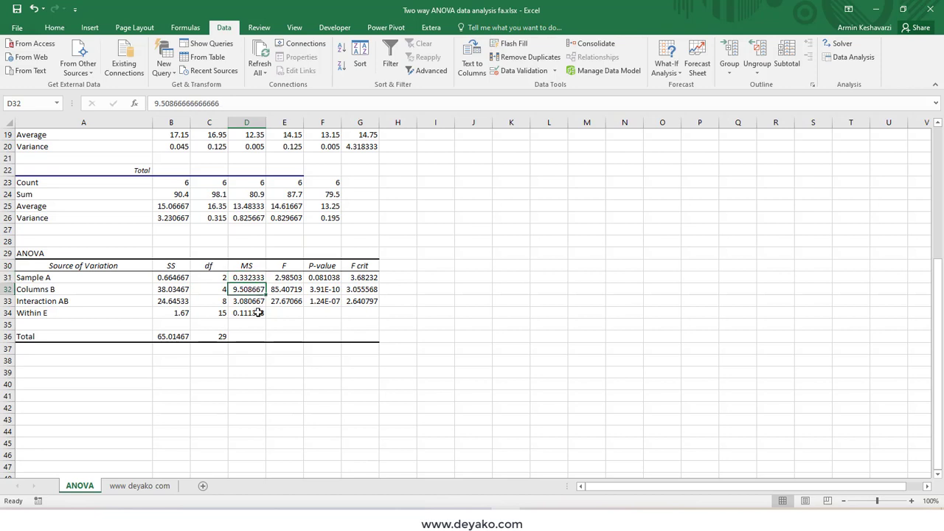
pyautogui.click(257, 301)
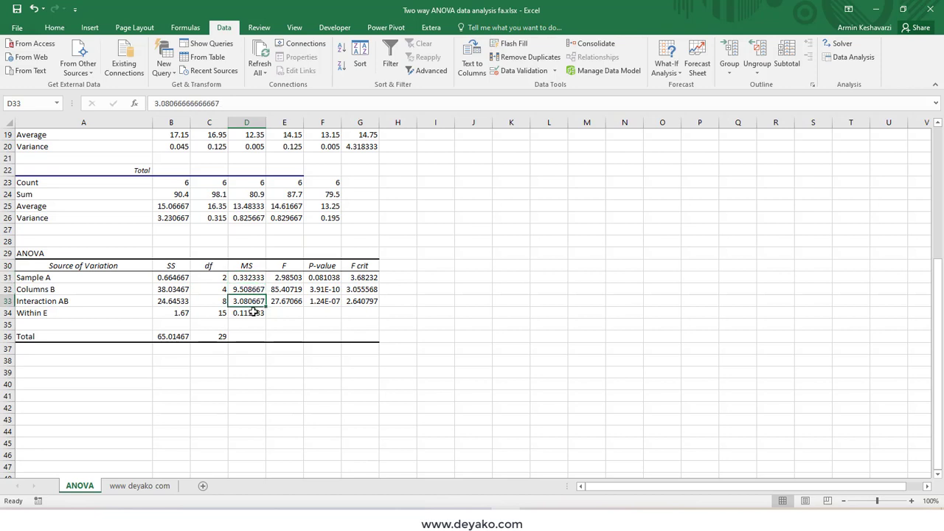
pyautogui.click(255, 314)
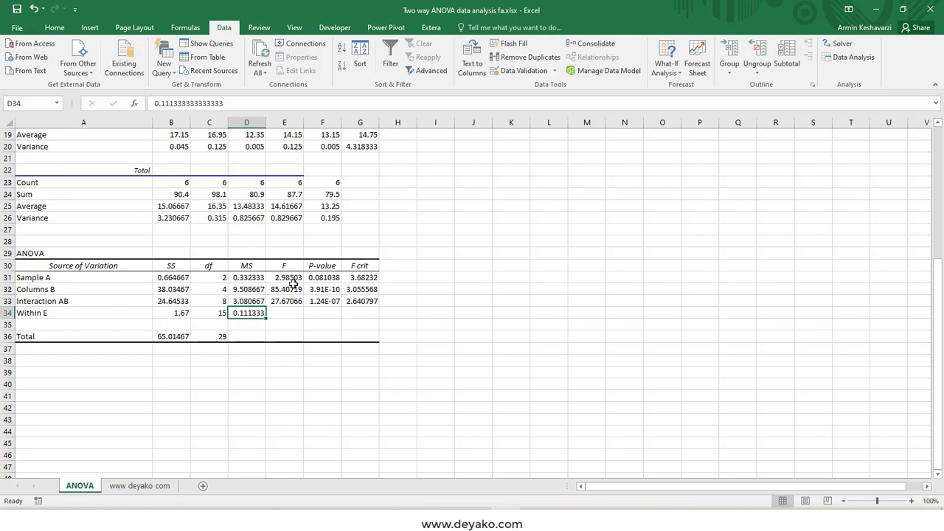
pyautogui.moveTo(294, 278); pyautogui.dragTo(296, 295)
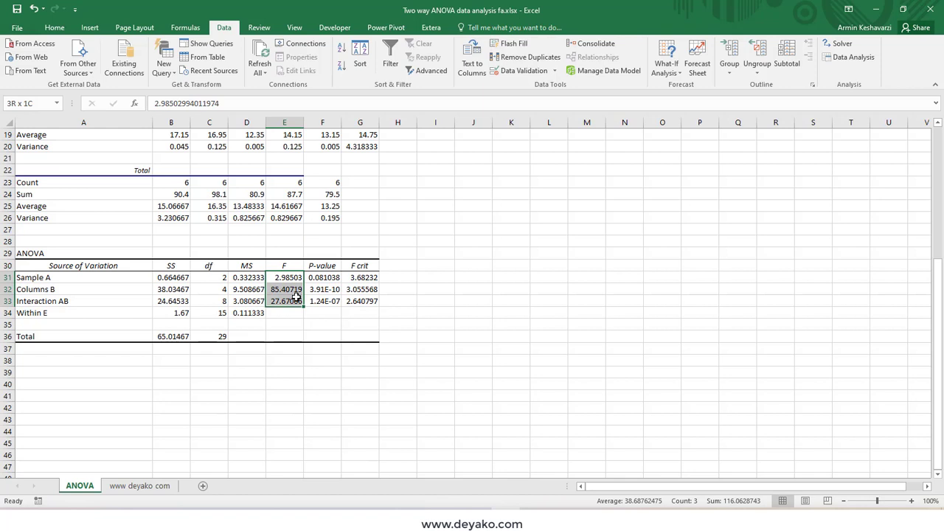
pyautogui.click(255, 278)
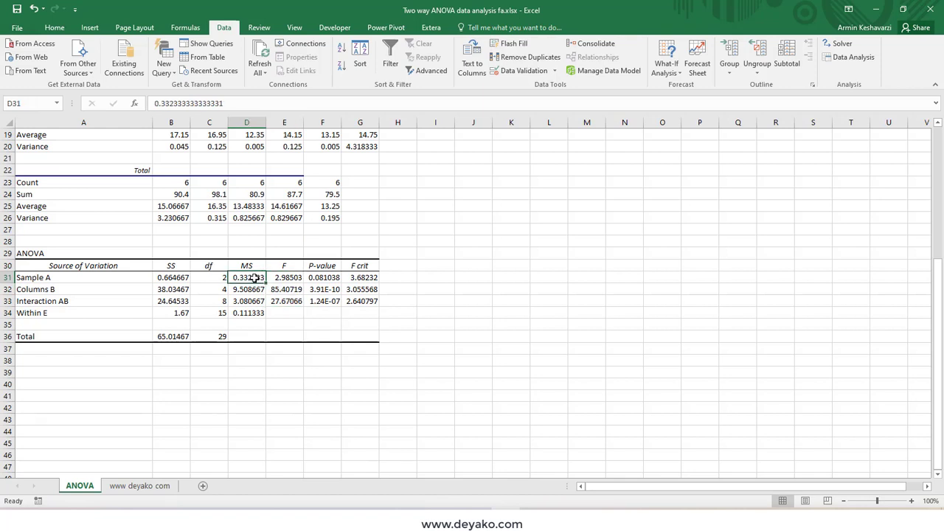
pyautogui.keyDown('ctrl'); pyautogui.click(256, 314); pyautogui.keyUp('ctrl')
pyautogui.click(292, 276)
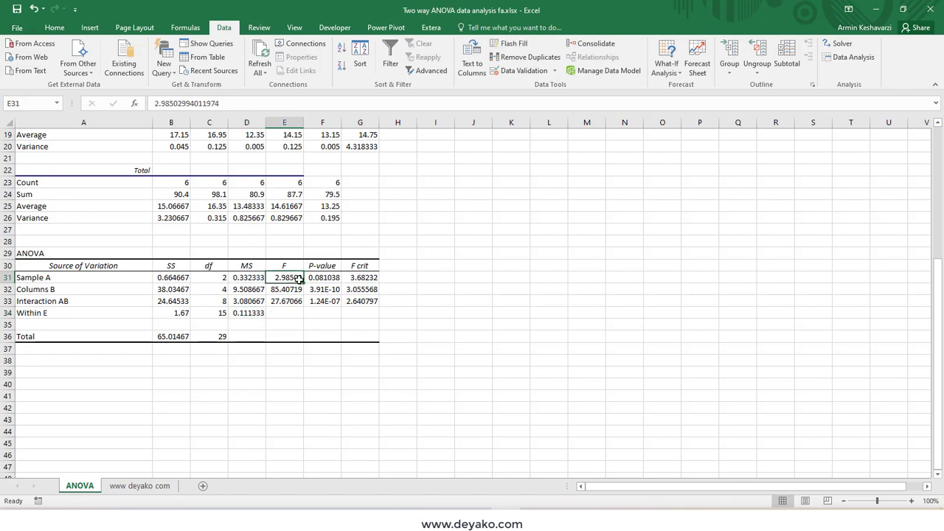
pyautogui.click(250, 278)
pyautogui.keyDown('ctrl'); pyautogui.click(255, 313); pyautogui.keyUp('ctrl')
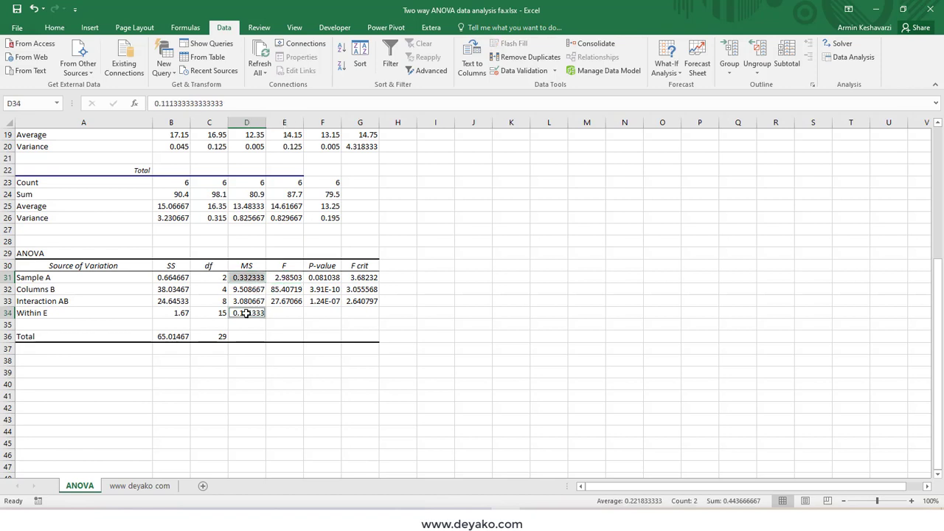
pyautogui.click(294, 288)
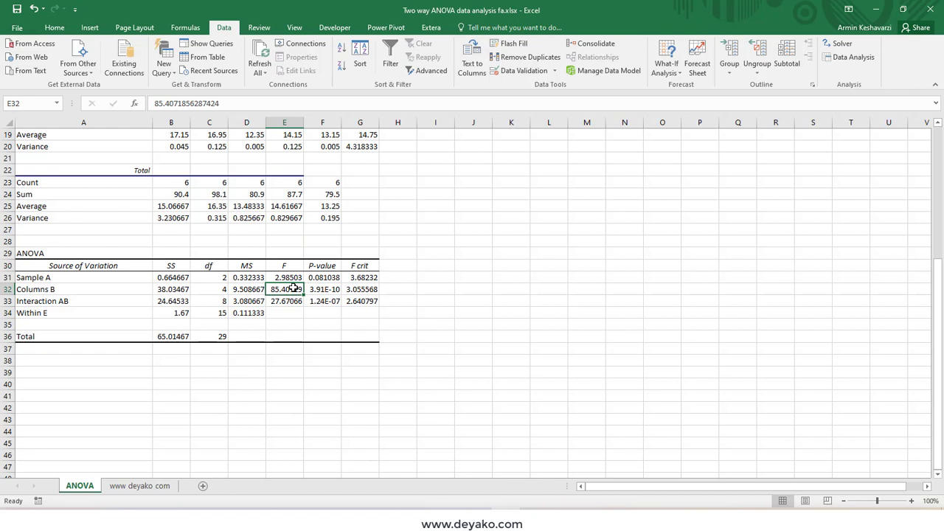
pyautogui.click(258, 290)
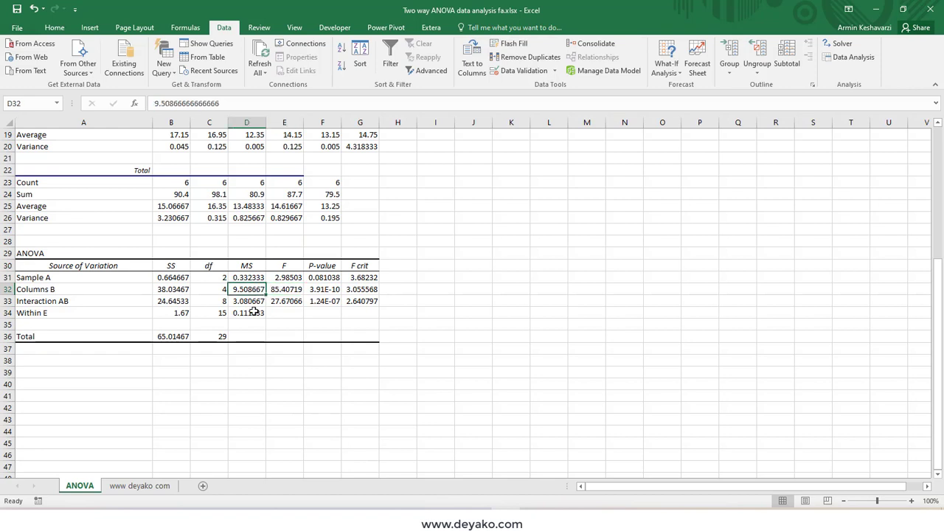
pyautogui.keyDown('ctrl'); pyautogui.click(253, 312); pyautogui.keyUp('ctrl')
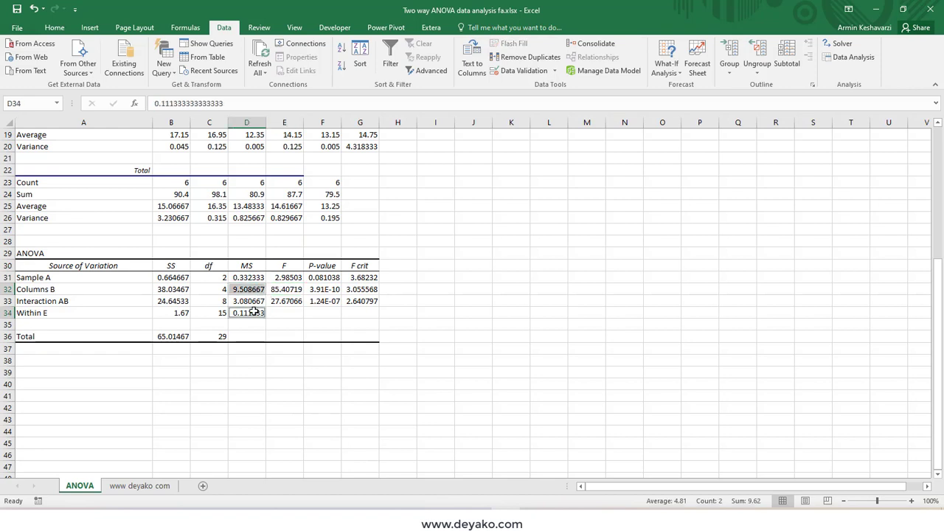
pyautogui.click(294, 299)
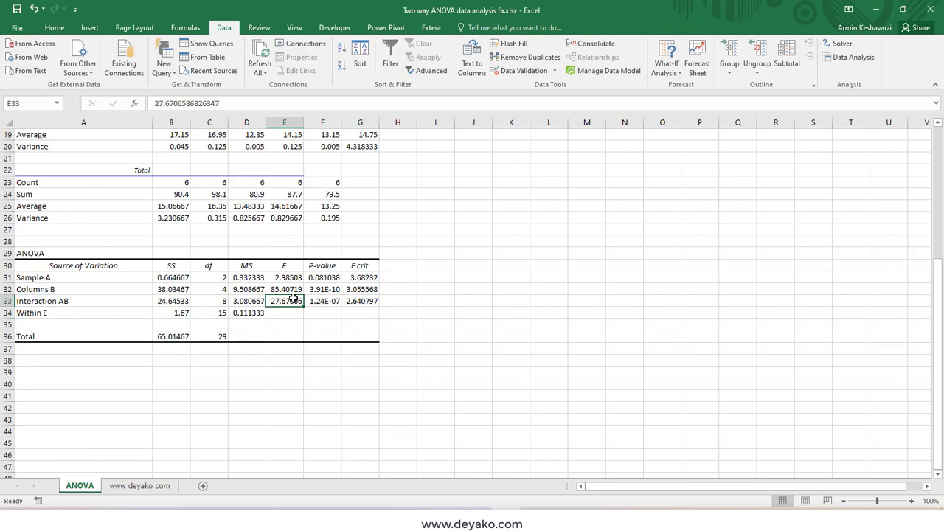
pyautogui.click(255, 301)
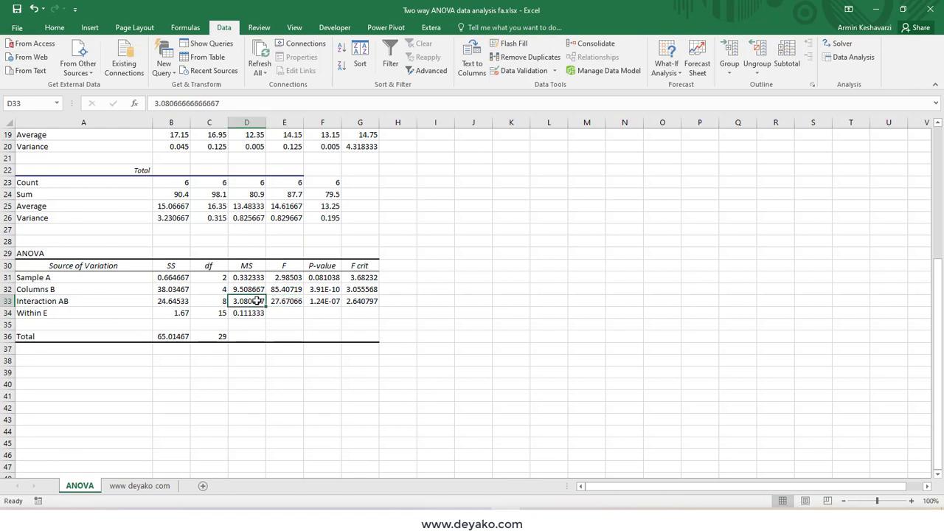
pyautogui.keyDown('ctrl'); pyautogui.click(257, 314); pyautogui.keyUp('ctrl')
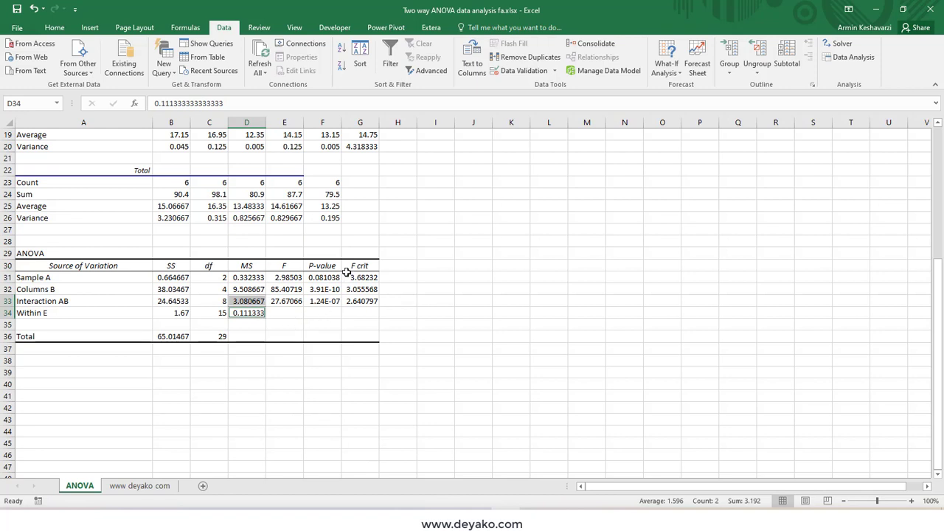
pyautogui.moveTo(273, 275); pyautogui.dragTo(289, 299)
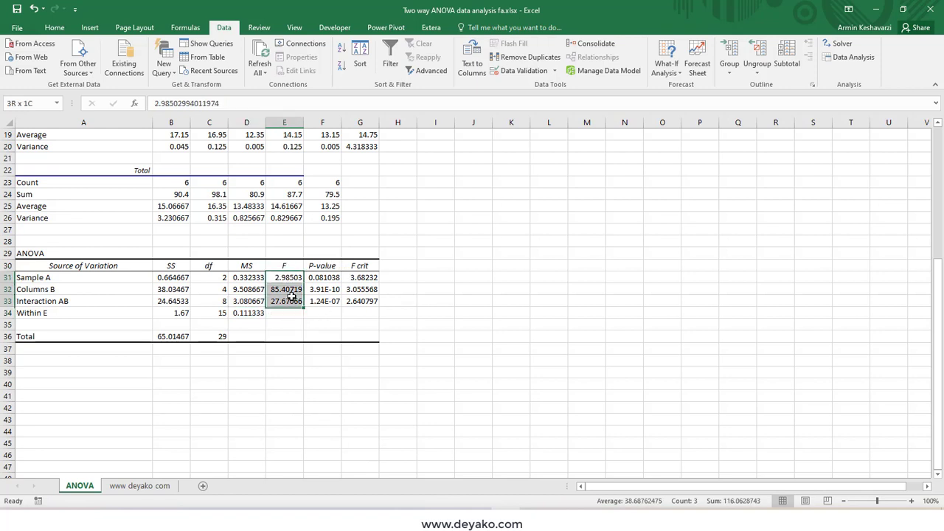
pyautogui.moveTo(367, 278); pyautogui.dragTo(367, 304)
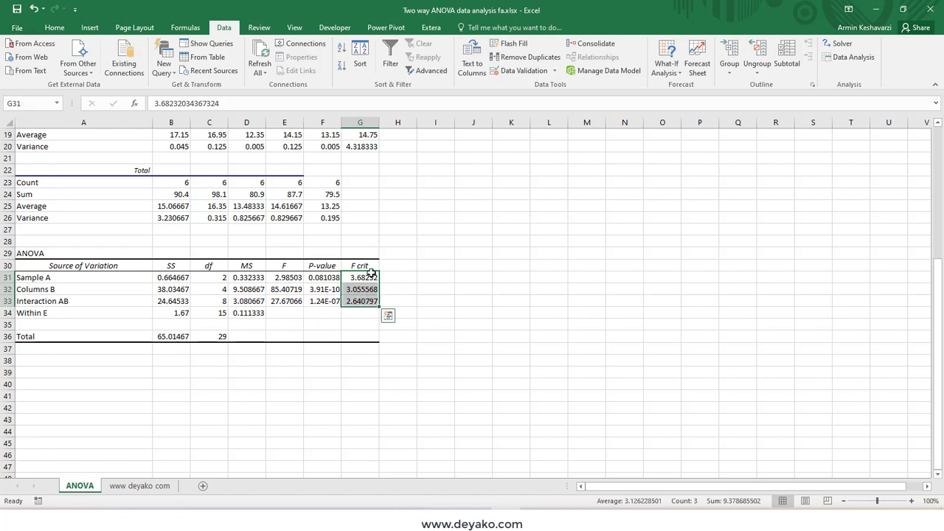
pyautogui.moveTo(364, 275); pyautogui.dragTo(361, 301)
pyautogui.click(284, 277)
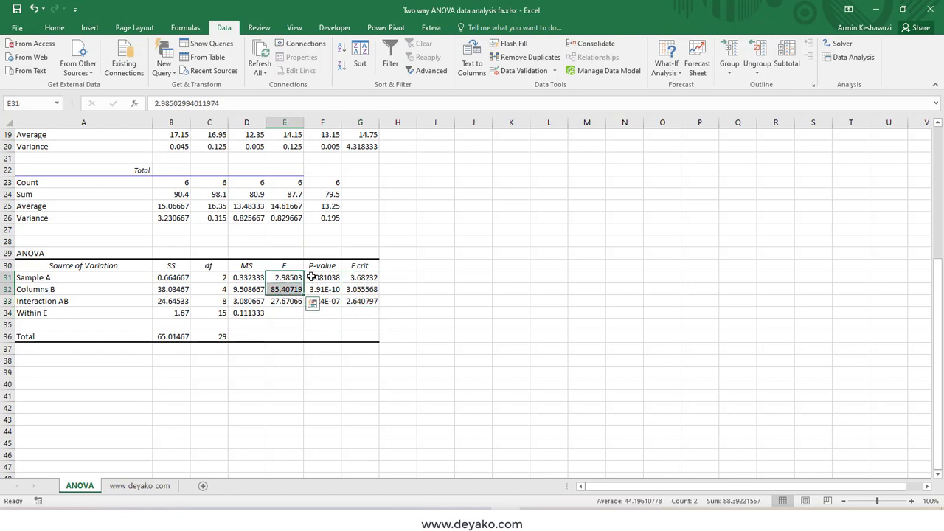
pyautogui.click(357, 274)
# Step: Enter =E31>G31 in H31 to test Sample A's F against its F crit
pyautogui.click(399, 276)
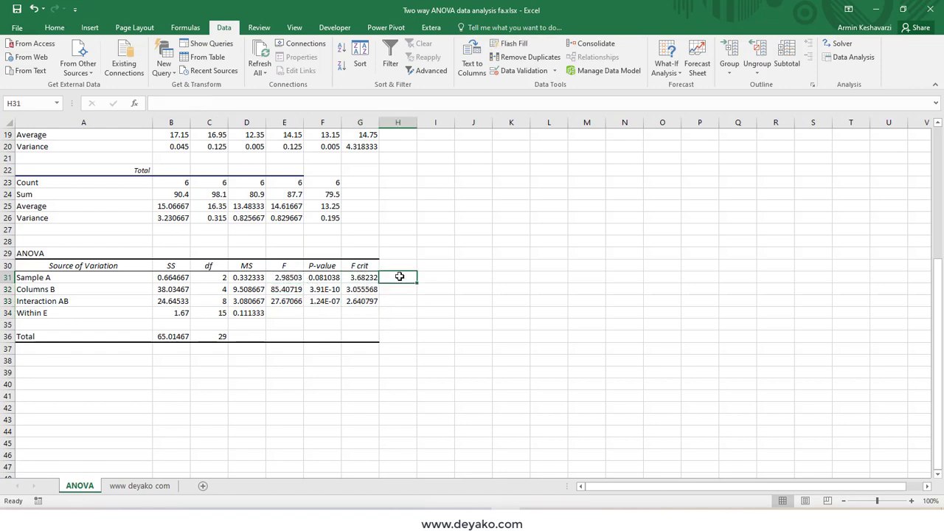
pyautogui.write('=')
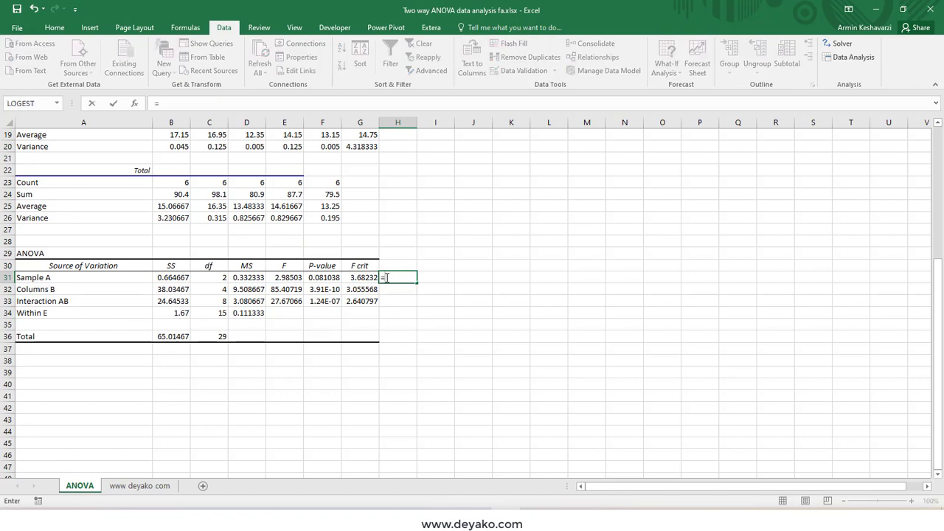
pyautogui.click(285, 278)
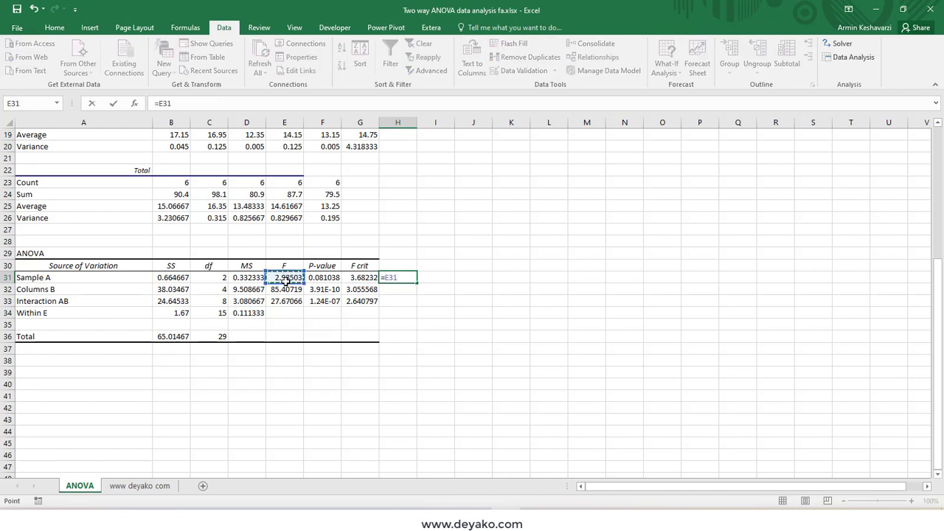
pyautogui.write('>')
pyautogui.click(364, 279)
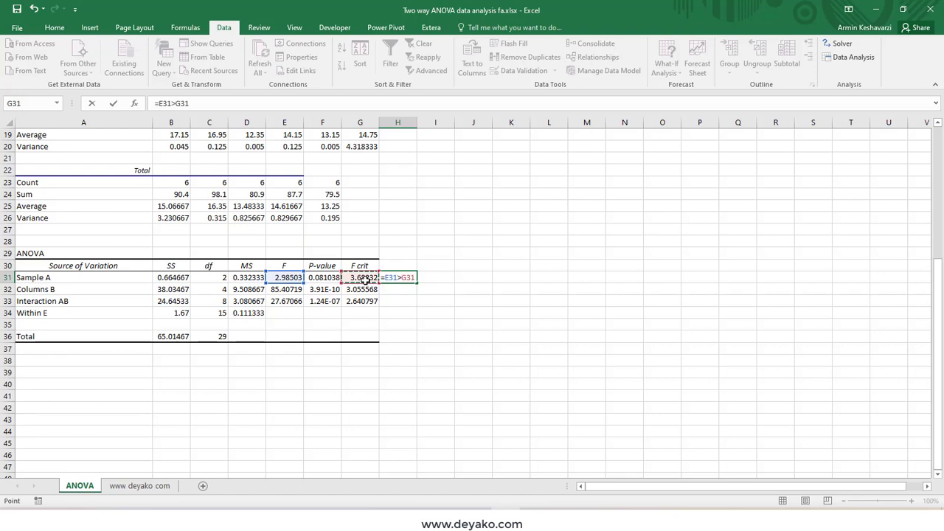
pyautogui.press('Return')
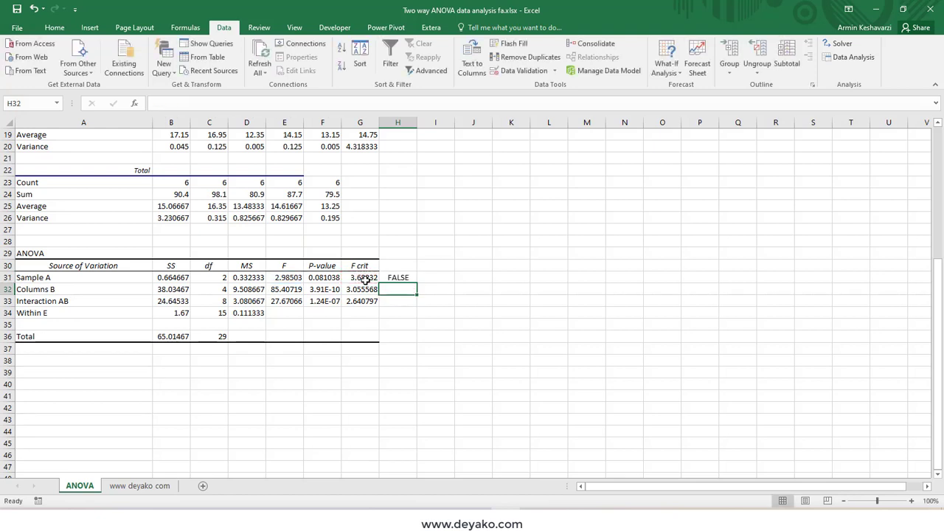
# Step: Check Sample A's F 2.98503 against F crit 3.68232 and review the FALSE result
pyautogui.click(288, 279)
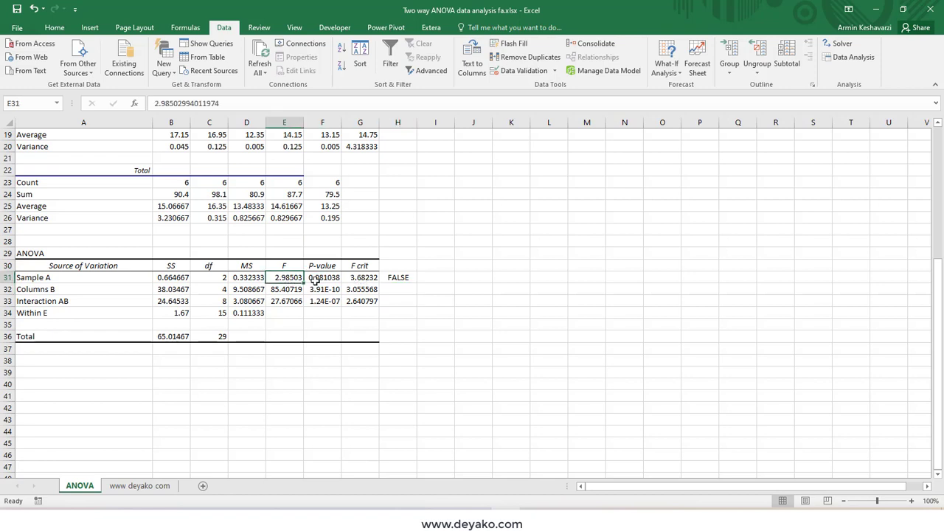
pyautogui.click(371, 276)
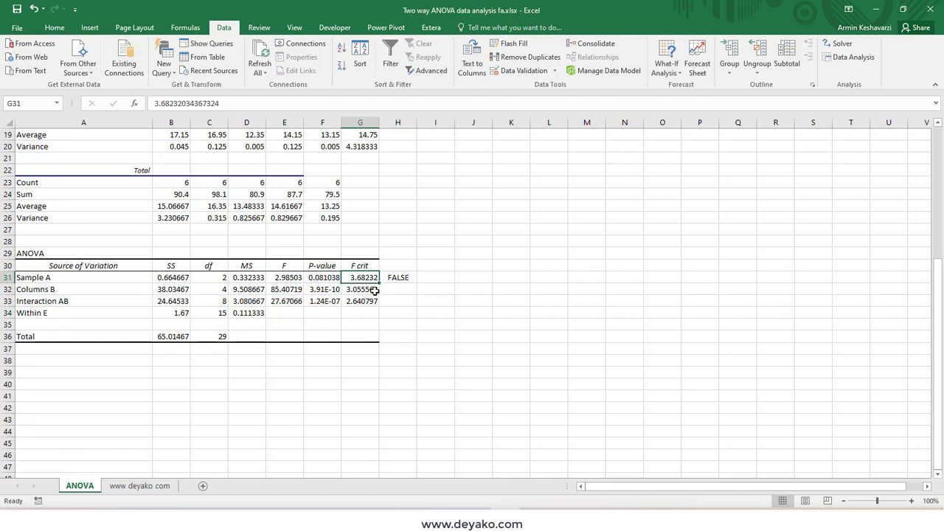
pyautogui.click(400, 277)
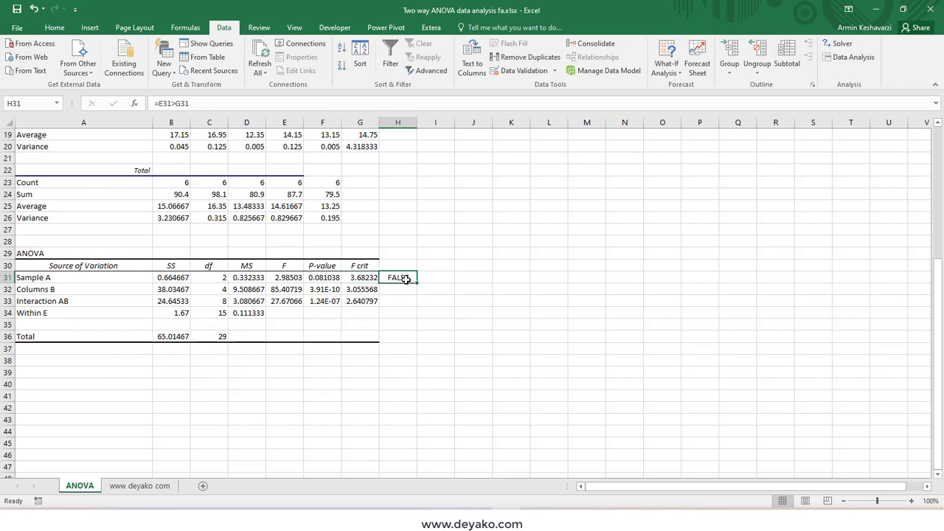
pyautogui.click(176, 104)
pyautogui.press('Escape')
pyautogui.click(428, 273)
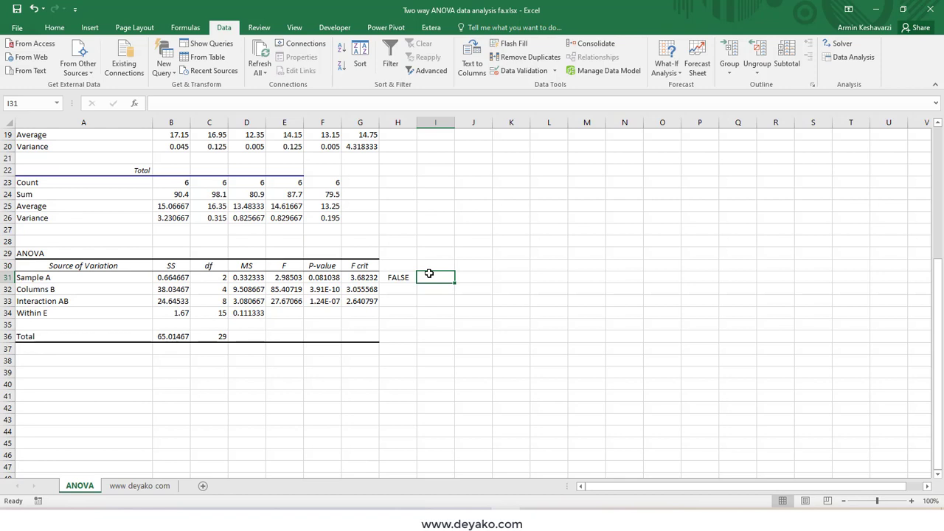
# Step: Enter the factor A conclusion, then review the Steel data rows on the raw data sheet
pyautogui.write('A')
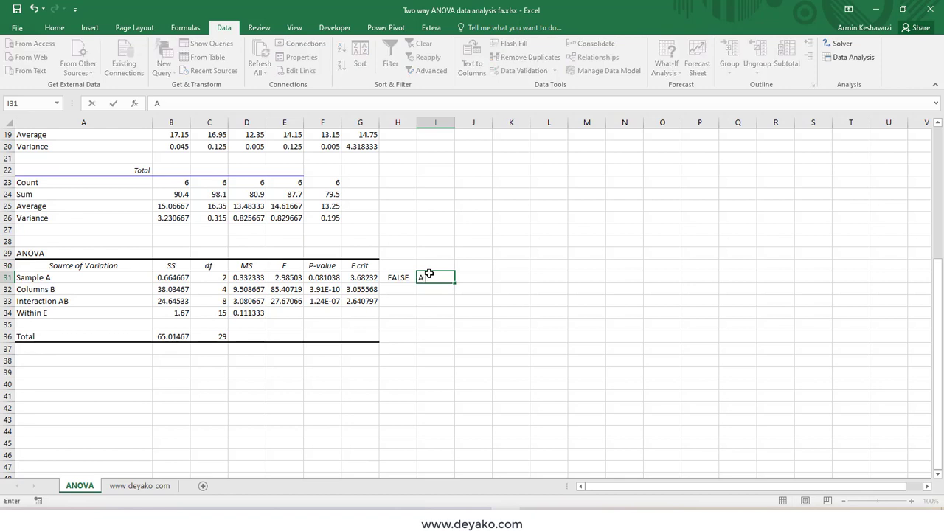
pyautogui.write(' is effect')
pyautogui.press('Return')
pyautogui.click(144, 485)
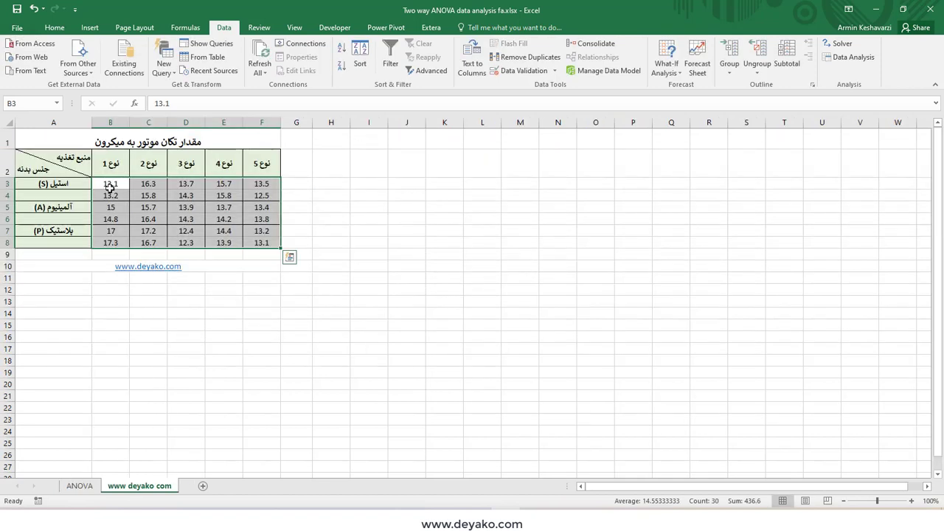
pyautogui.moveTo(74, 183); pyautogui.dragTo(261, 196)
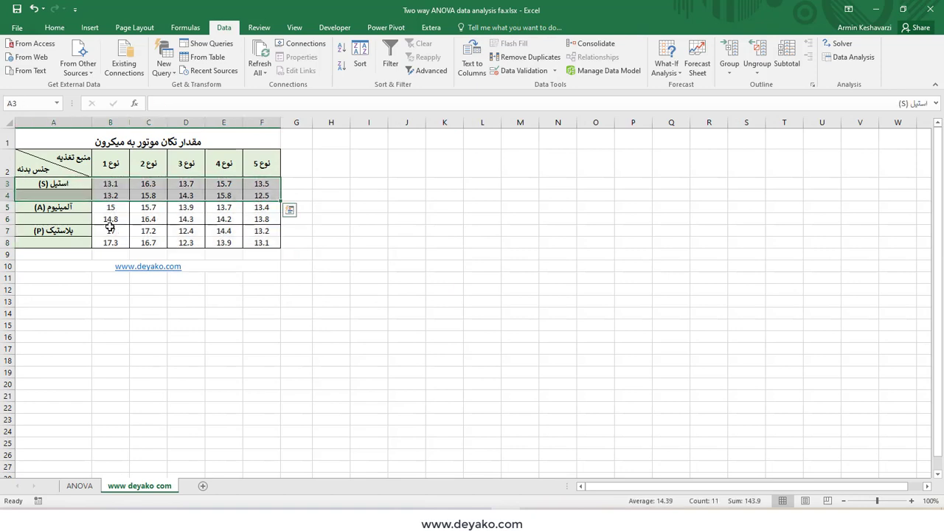
pyautogui.moveTo(70, 218); pyautogui.dragTo(223, 219)
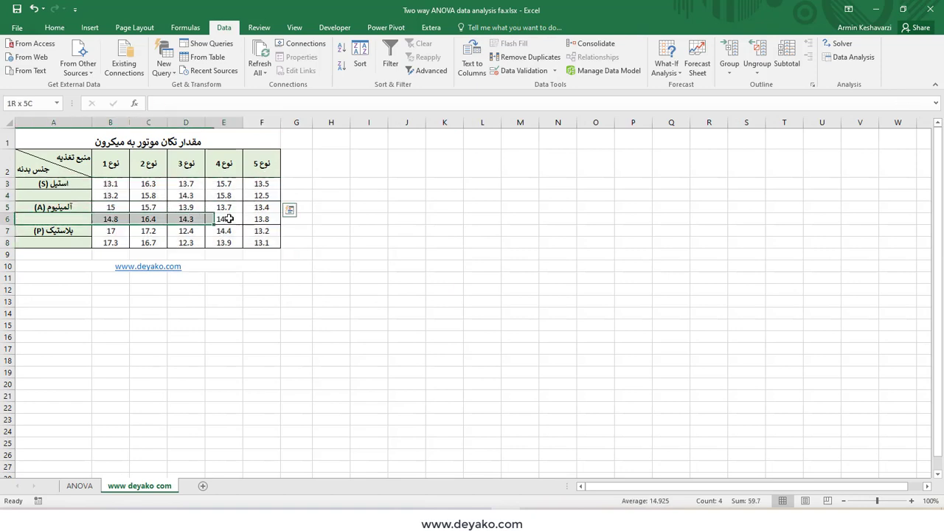
pyautogui.click(85, 486)
# Step: Copy the F > F crit test down to H32 and enter 'B effect' in I32
pyautogui.click(399, 278)
pyautogui.moveTo(417, 283); pyautogui.dragTo(401, 292)
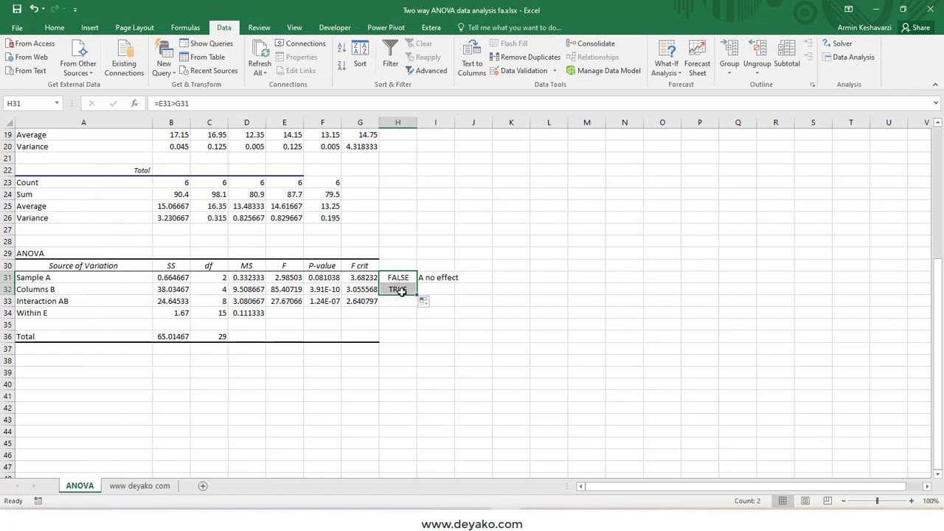
pyautogui.click(401, 292)
pyautogui.click(321, 289)
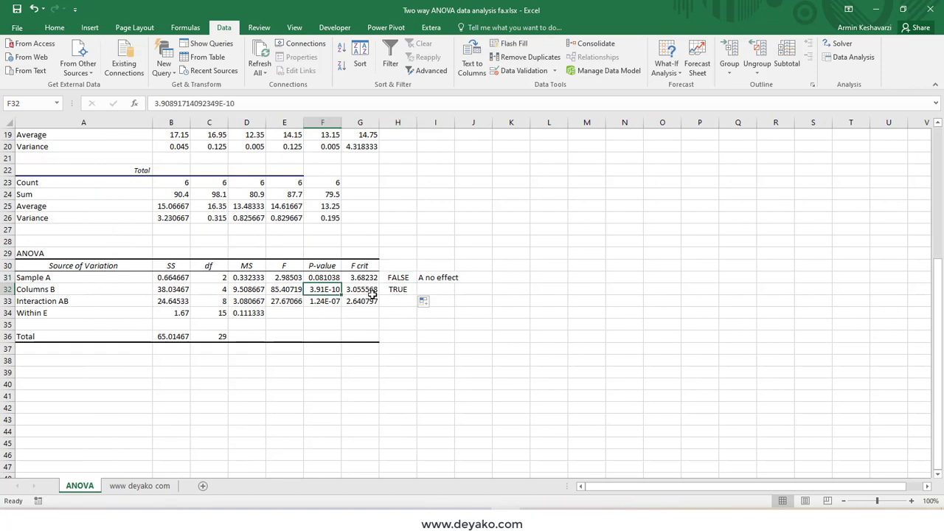
pyautogui.click(283, 287)
pyautogui.click(365, 292)
pyautogui.click(442, 292)
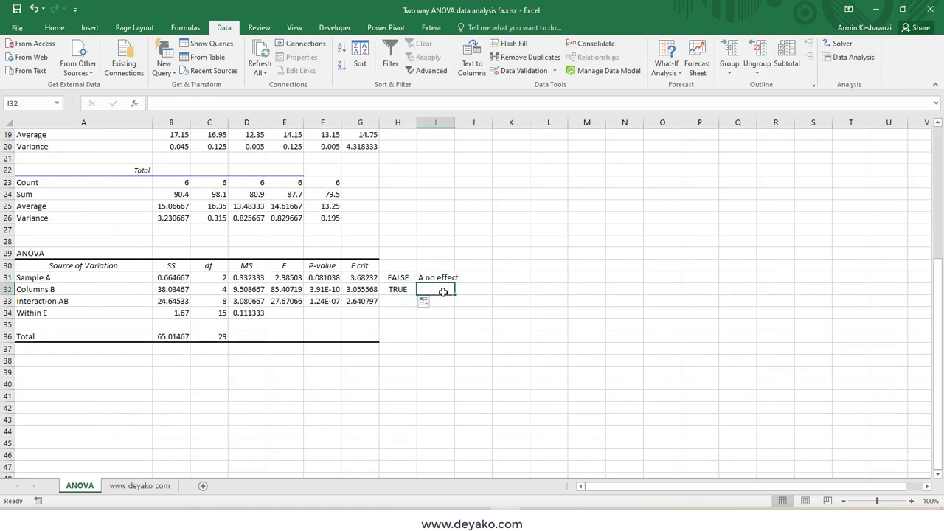
pyautogui.write('B ')
pyautogui.write('effect')
pyautogui.press('Return')
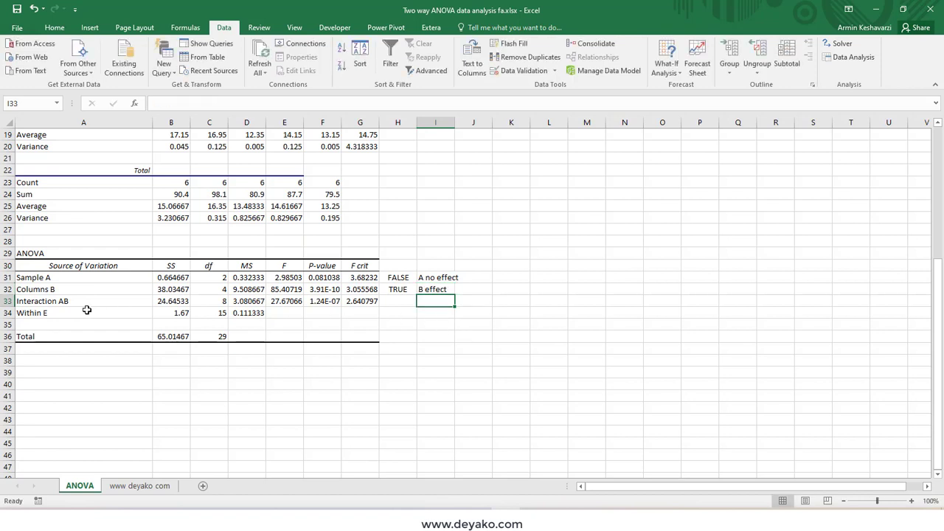
# Step: Extend the F > F crit test to H33 and enter 'AB effect' in I33
pyautogui.click(280, 304)
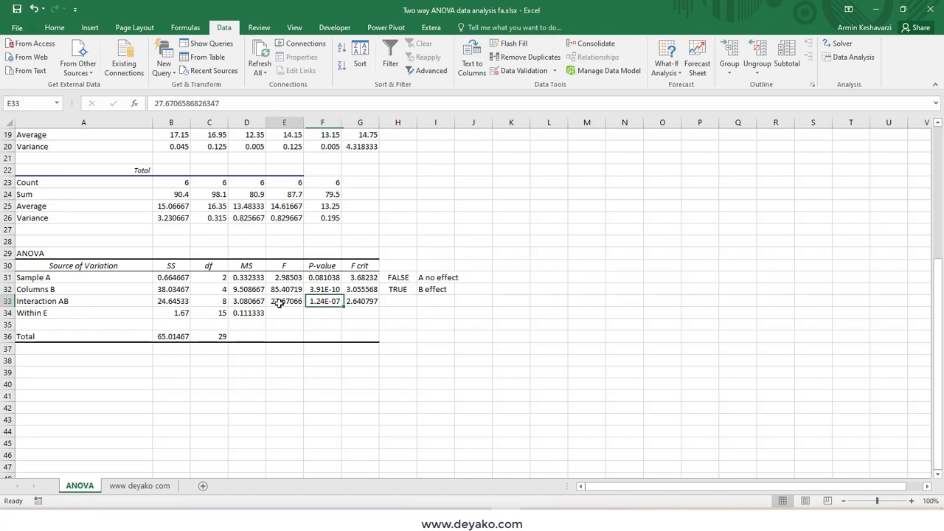
pyautogui.click(372, 302)
pyautogui.click(399, 289)
pyautogui.moveTo(417, 295); pyautogui.dragTo(417, 306)
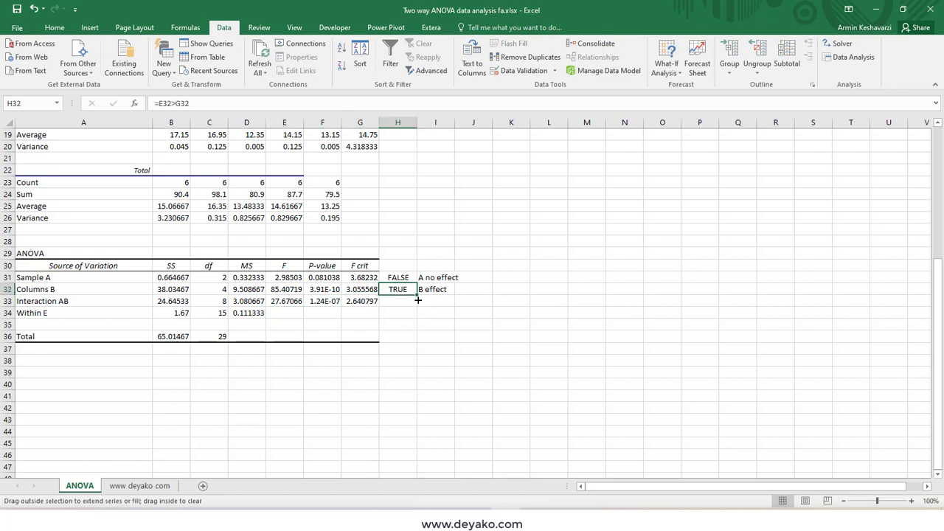
pyautogui.click(129, 486)
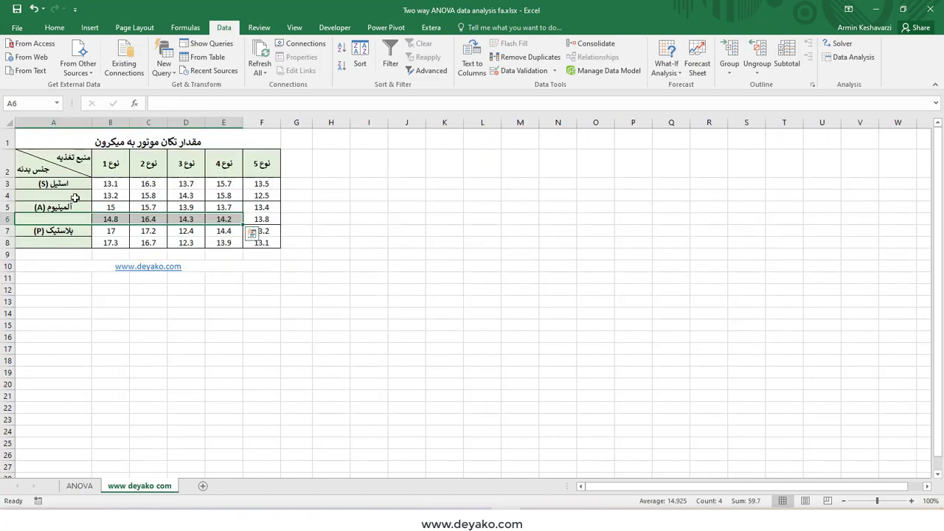
pyautogui.click(78, 487)
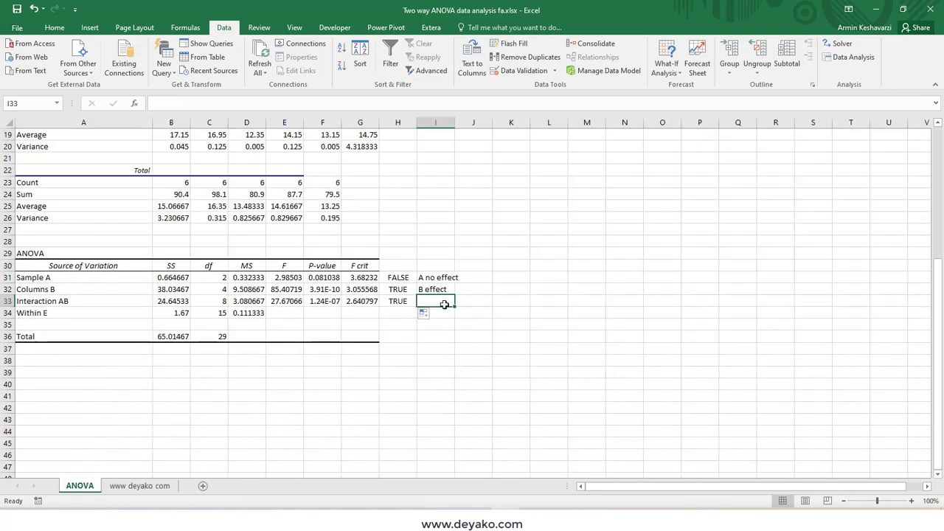
pyautogui.write('AB')
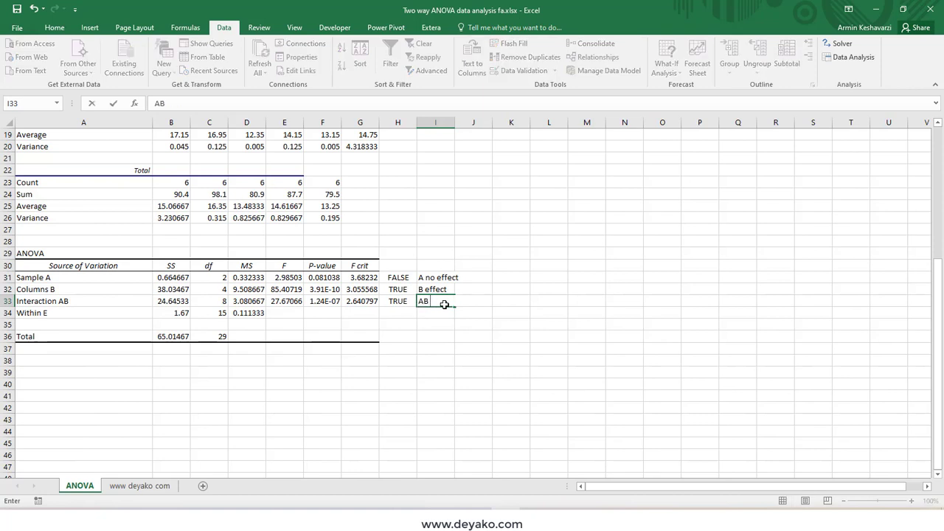
pyautogui.write(' effect')
pyautogui.press('Return')
pyautogui.moveTo(436, 277); pyautogui.dragTo(435, 289)
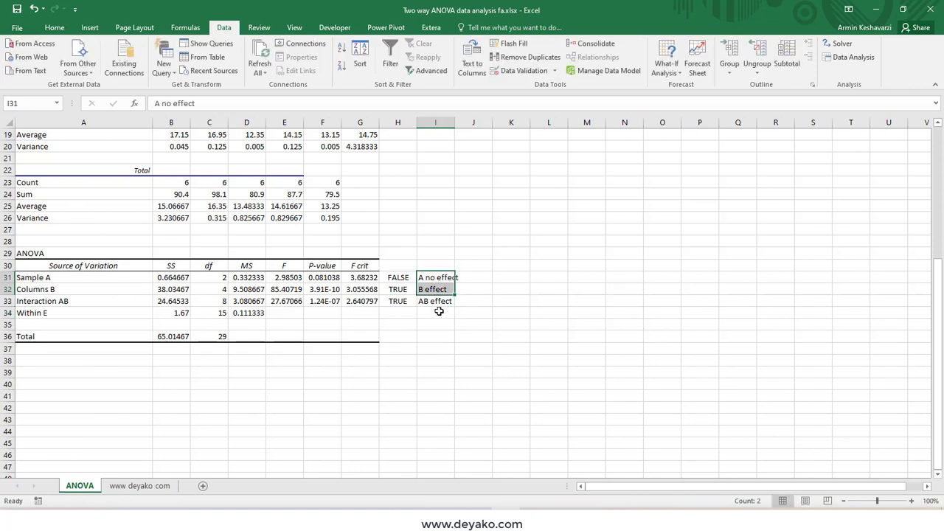
pyautogui.click(136, 487)
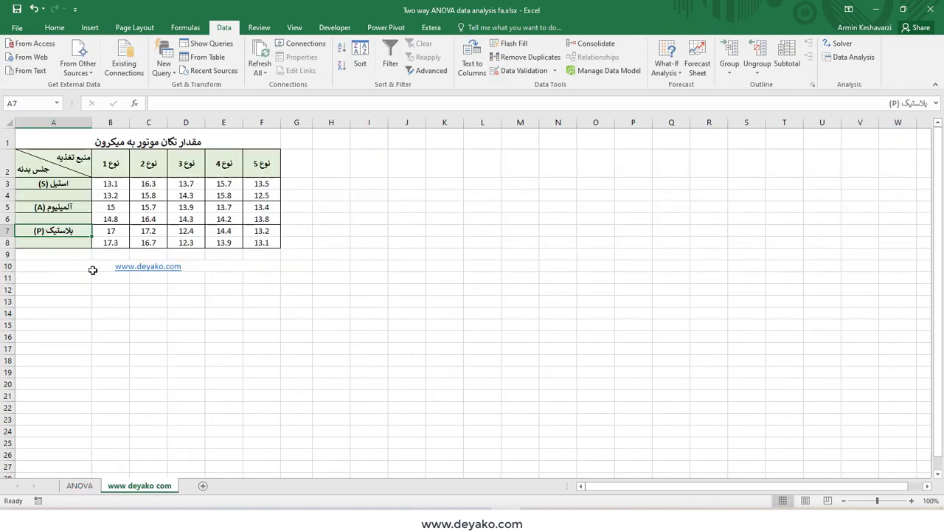
# Step: Highlight the steel, aluminium and plastic row labels and the type headings on the data sheet
pyautogui.click(59, 184)
pyautogui.keyDown('ctrl'); pyautogui.click(64, 207); pyautogui.keyUp('ctrl')
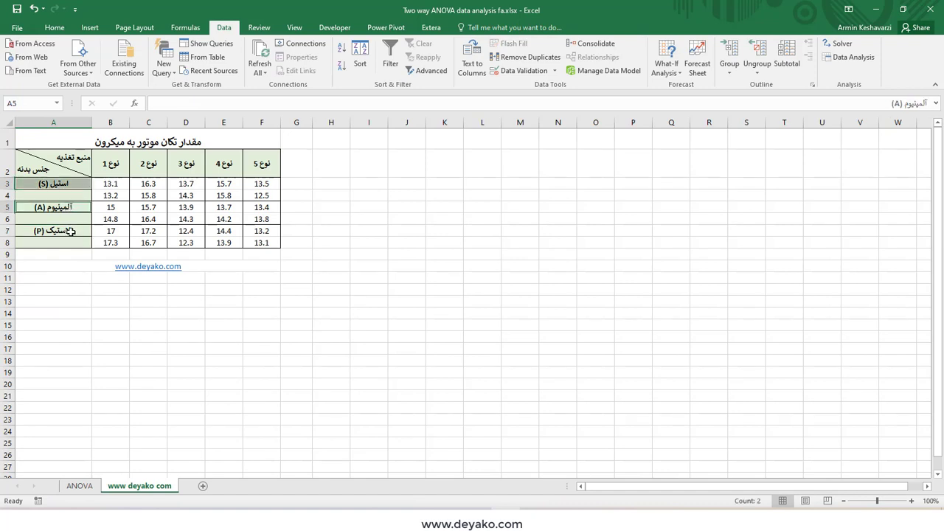
pyautogui.keyDown('ctrl'); pyautogui.click(70, 231); pyautogui.keyUp('ctrl')
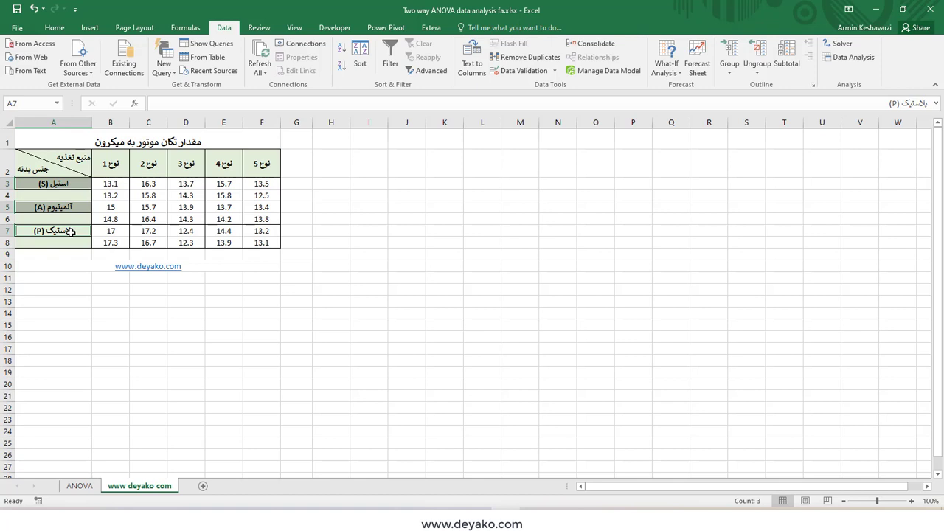
pyautogui.click(111, 158)
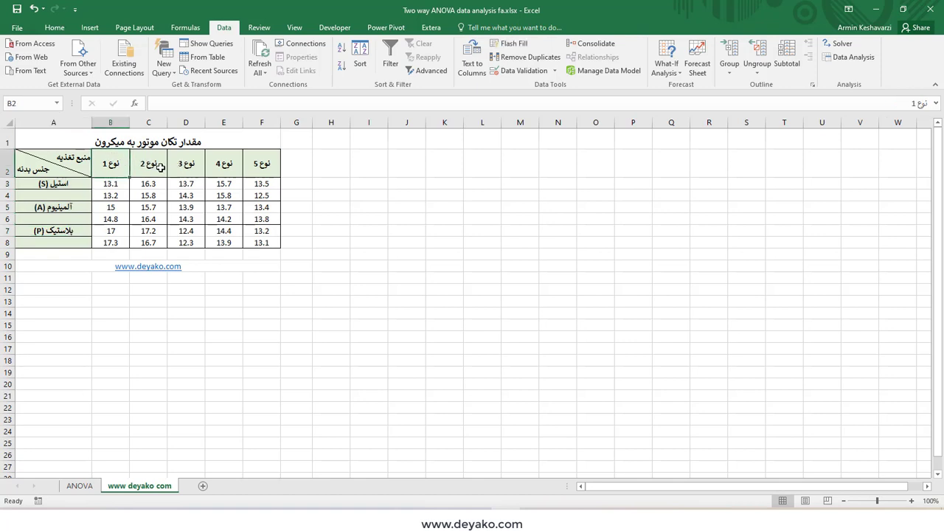
pyautogui.moveTo(160, 167); pyautogui.dragTo(188, 166)
pyautogui.keyDown('ctrl'); pyautogui.click(258, 164); pyautogui.keyUp('ctrl')
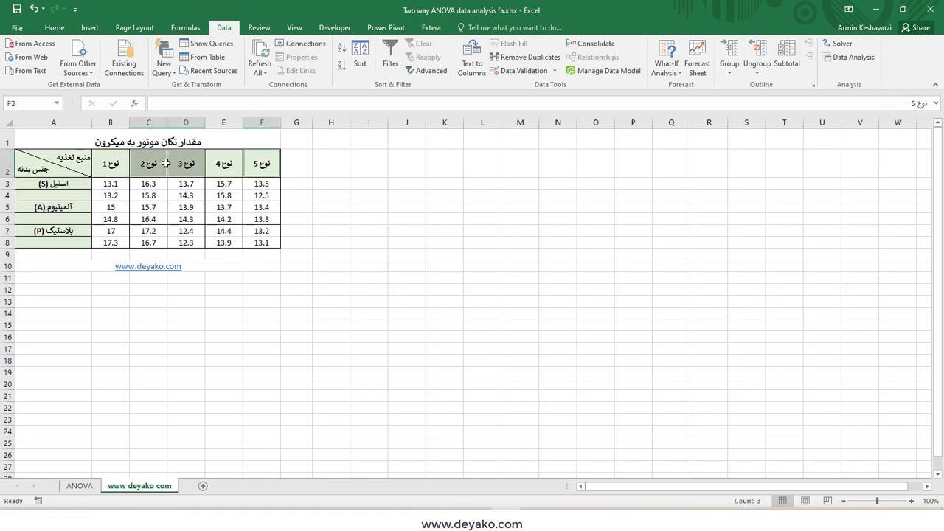
pyautogui.keyDown('ctrl'); pyautogui.click(107, 165); pyautogui.keyUp('ctrl')
pyautogui.keyDown('ctrl'); pyautogui.click(227, 165); pyautogui.keyUp('ctrl')
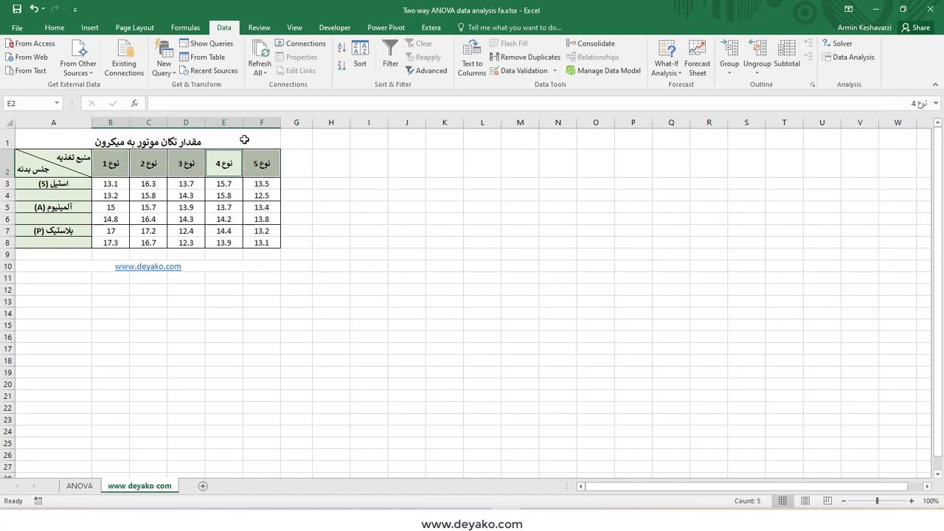
# Step: Point out the table title and pair the steel label with type 1 and type 2 headings
pyautogui.click(244, 140)
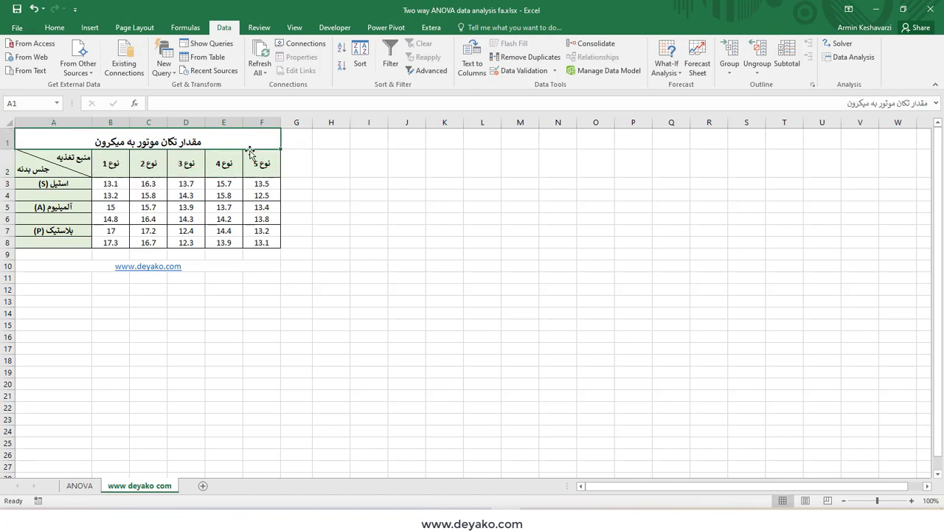
pyautogui.click(112, 168)
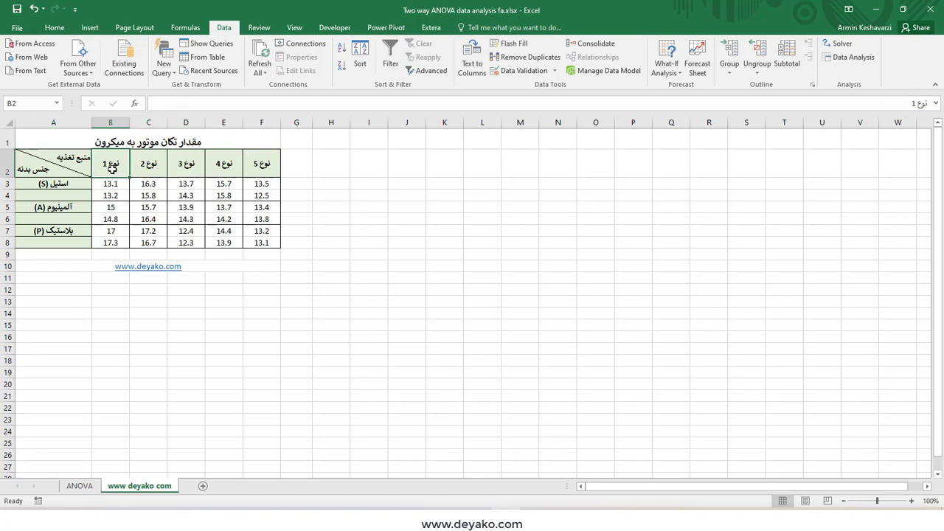
pyautogui.keyDown('ctrl'); pyautogui.click(73, 183); pyautogui.keyUp('ctrl')
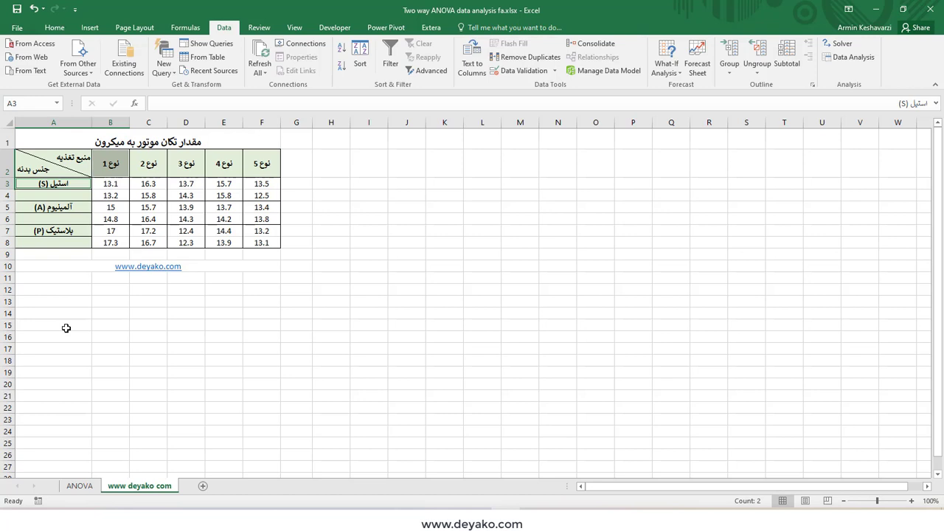
pyautogui.click(83, 183)
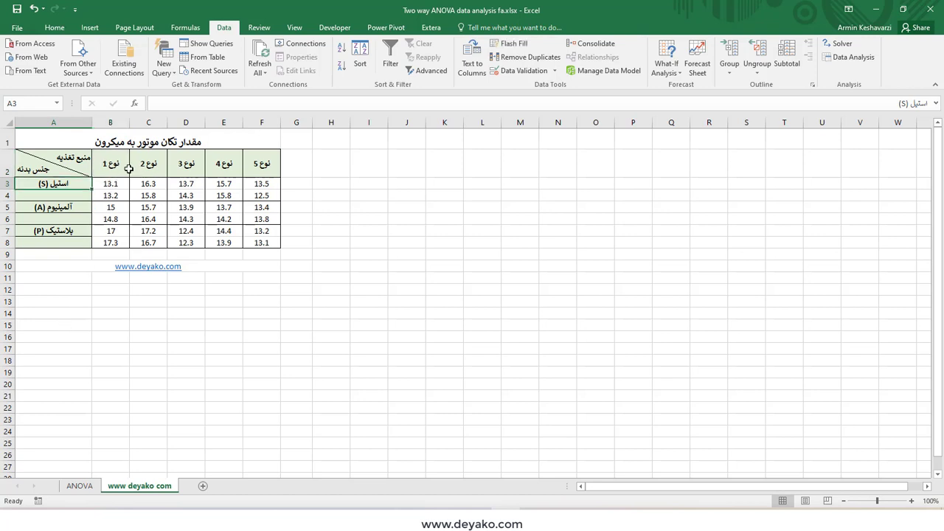
pyautogui.keyDown('ctrl'); pyautogui.click(128, 169); pyautogui.keyUp('ctrl')
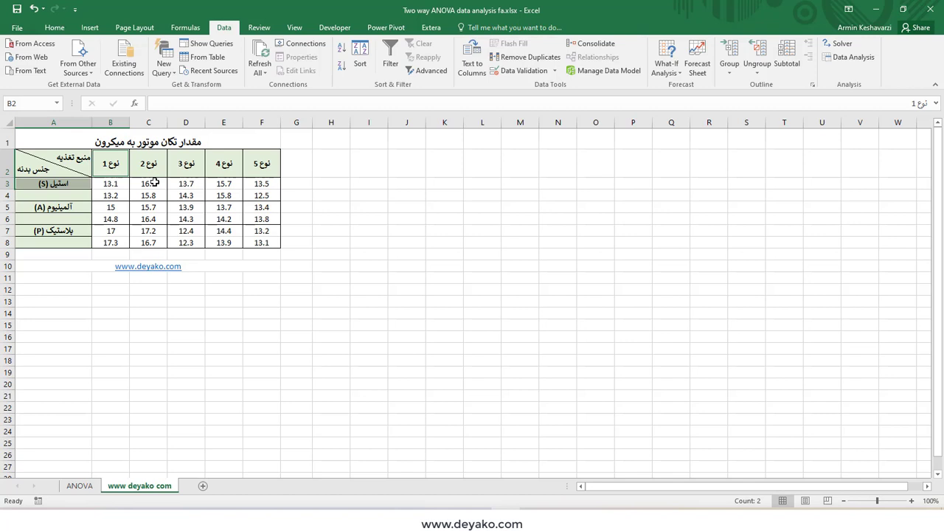
pyautogui.click(162, 171)
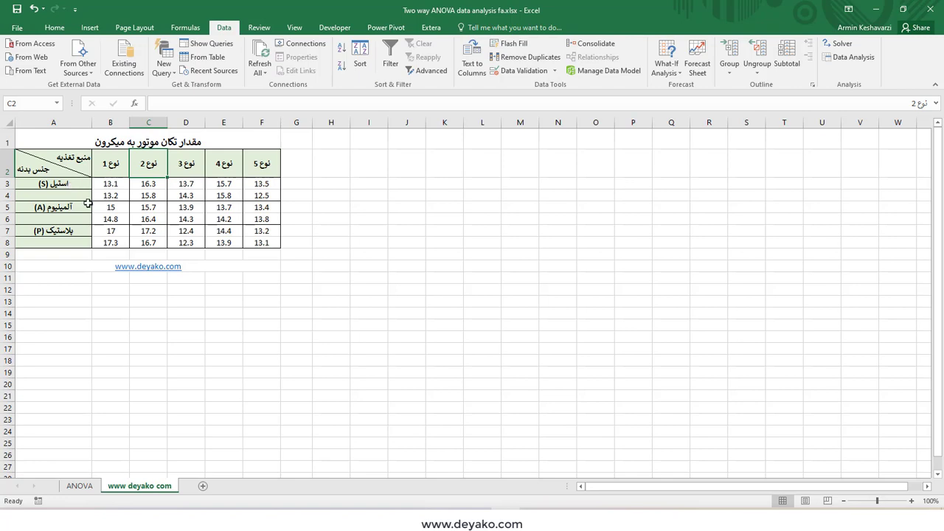
# Step: Return to the ANOVA sheet, clear the conclusion highlight, and go to the Deyako YouTube channel
pyautogui.click(80, 486)
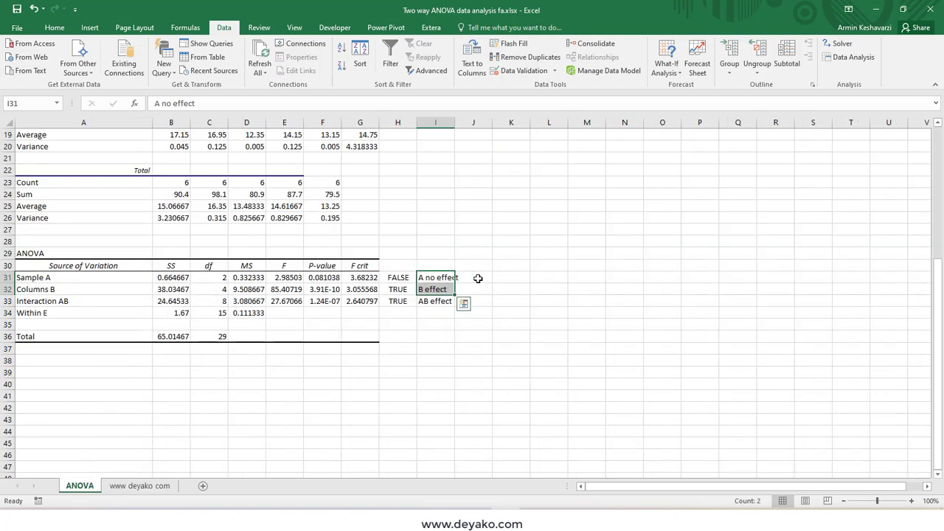
pyautogui.click(445, 360)
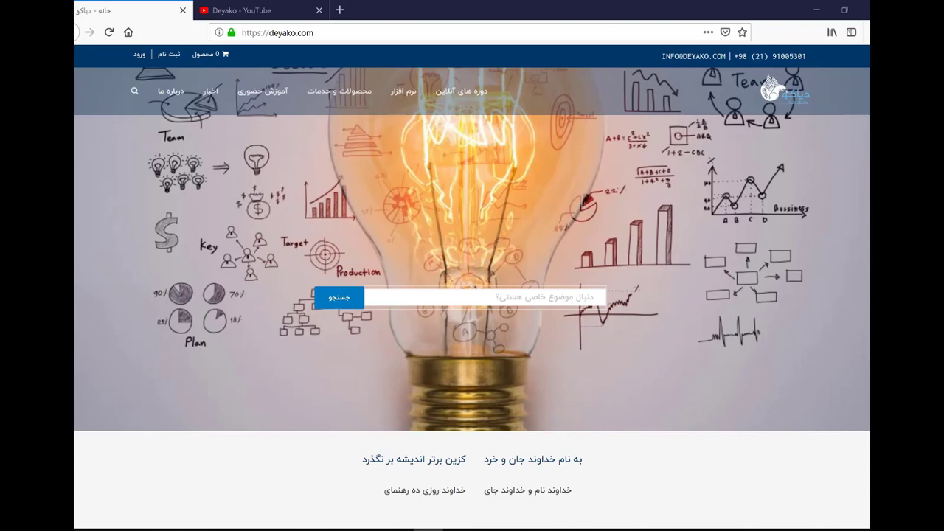
pyautogui.click(267, 12)
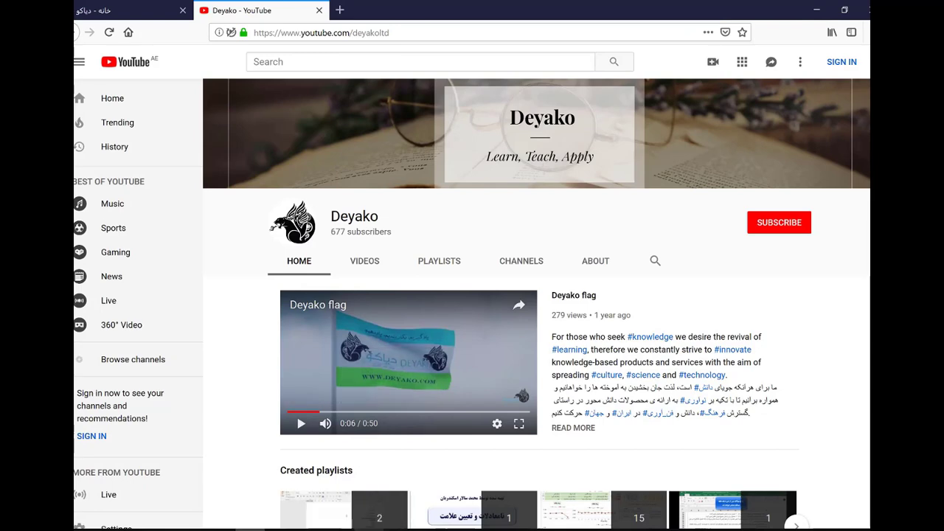